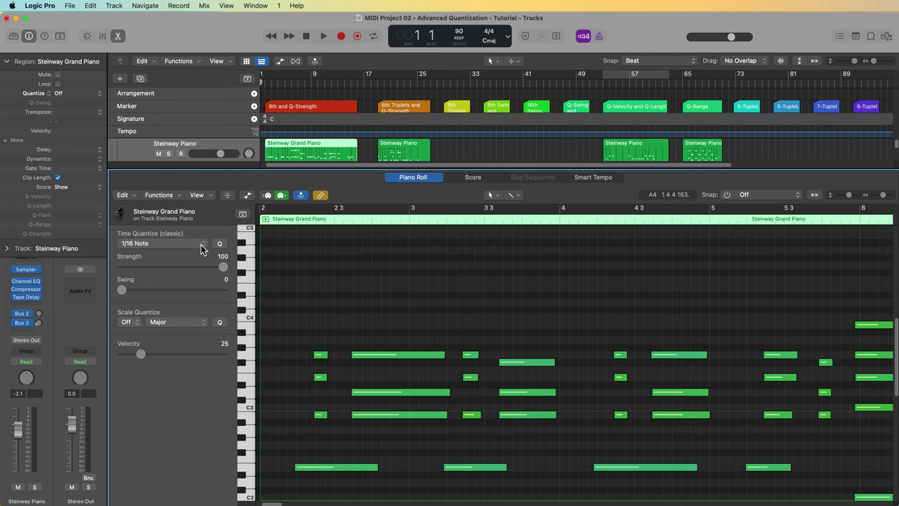
left_click(201, 245)
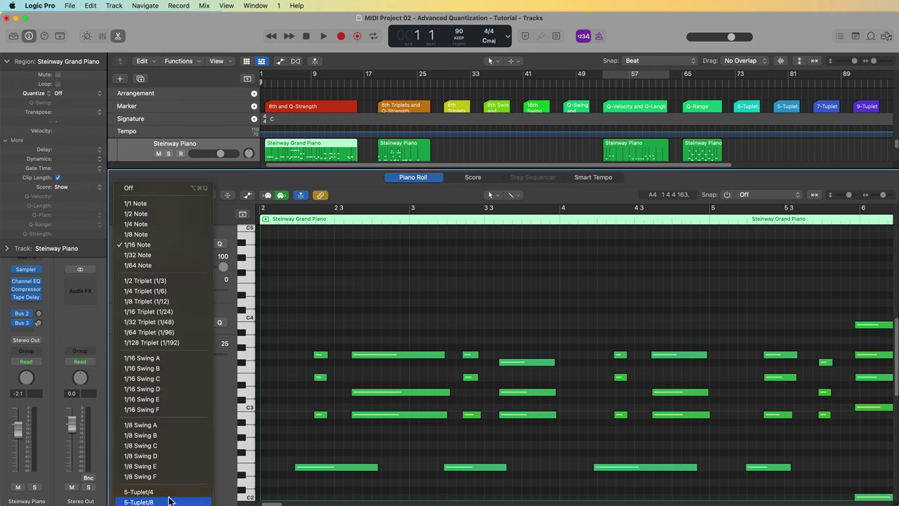
left_click(351, 271)
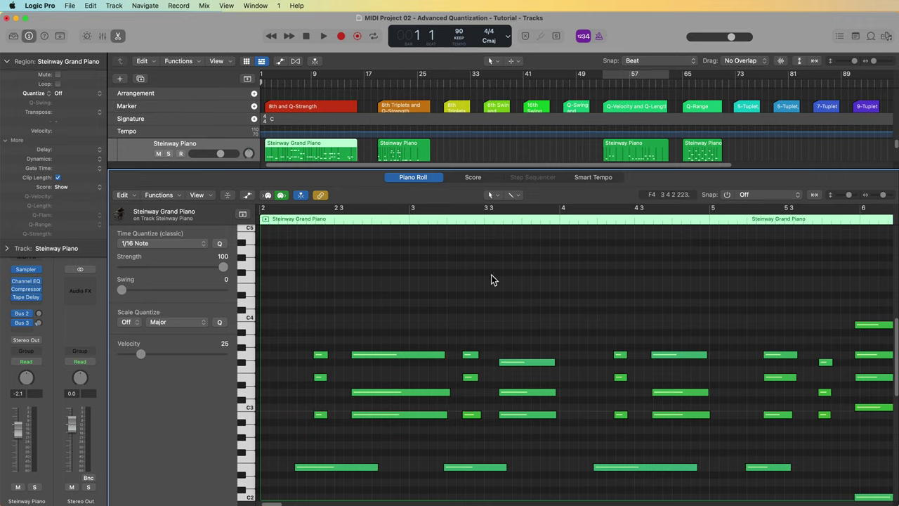
scroll(566, 354, "down", 2)
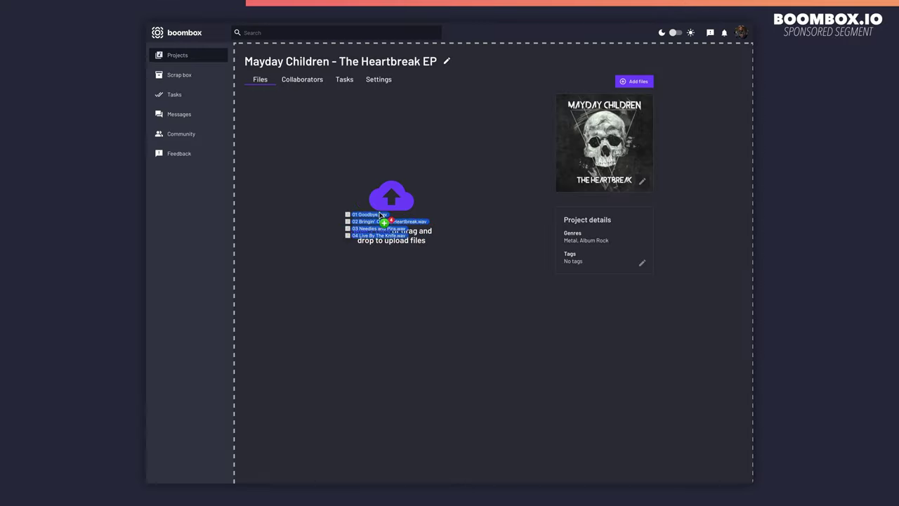
Switch to Boombox, upload the four WAV files to The Heartbreak EP, and invite the collaborator to Running Out of Time V1 as Editor and Producer.
left_click_drag(381, 197, 382, 235)
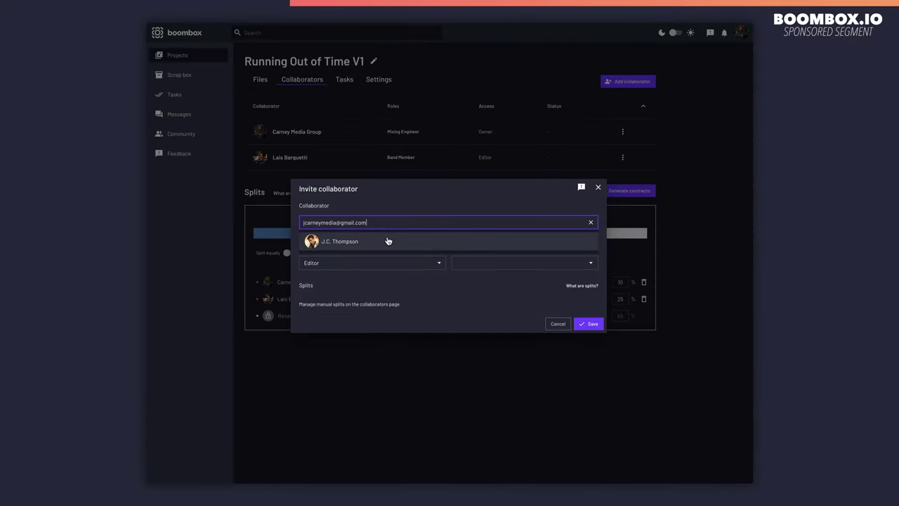
left_click(387, 242)
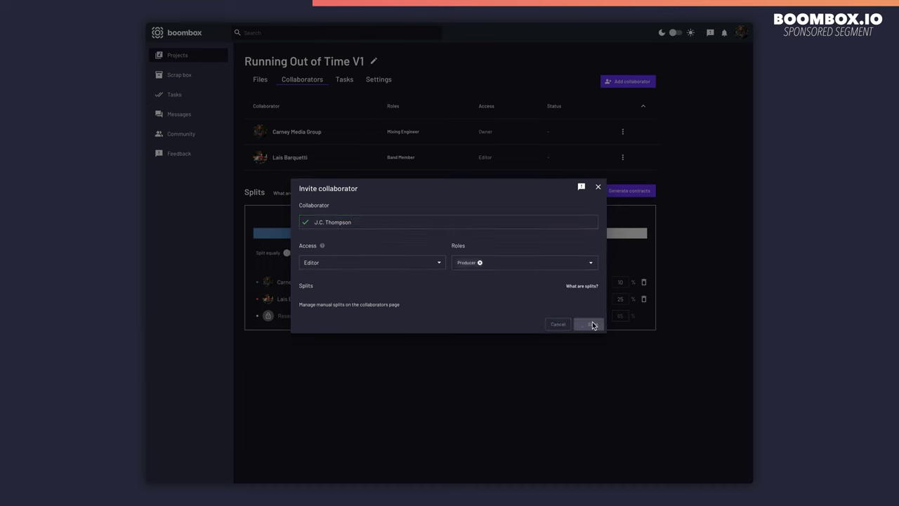
left_click(590, 322)
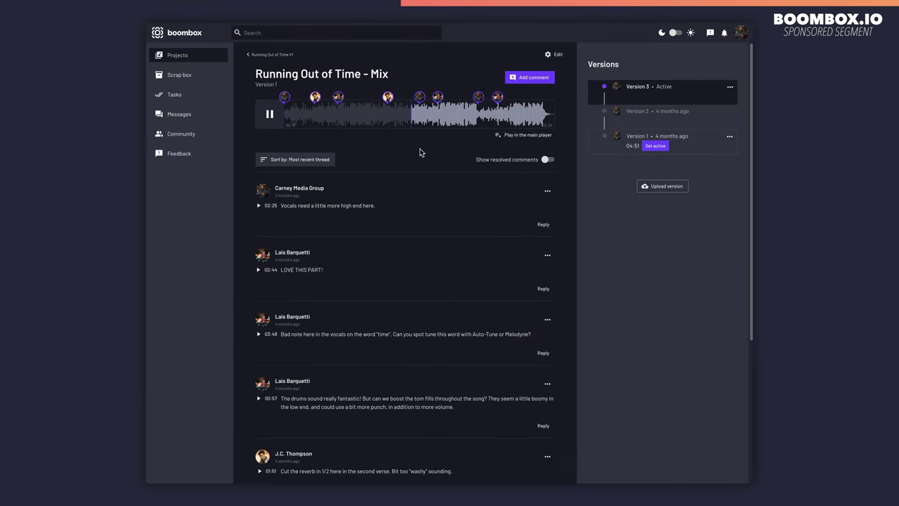
Review the comments on the Running Out of Time mix across its different versions.
scroll(416, 210, "down", 3)
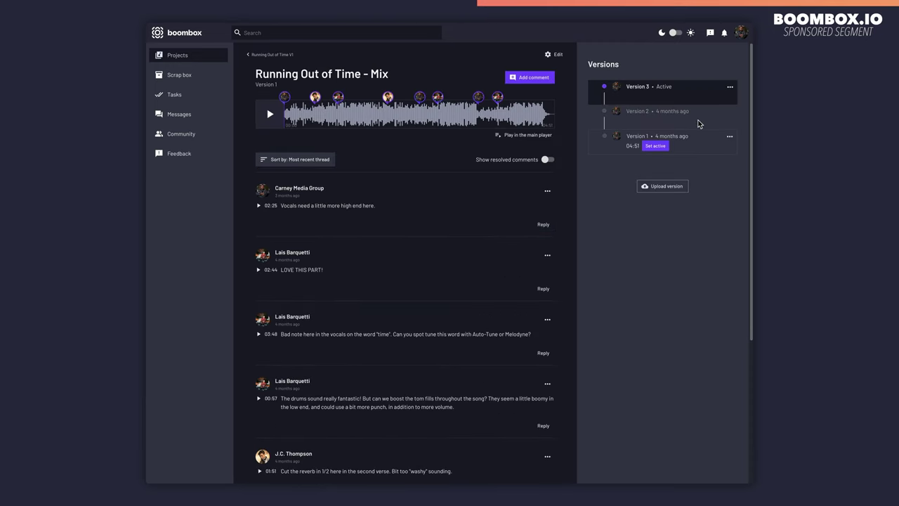
left_click(698, 124)
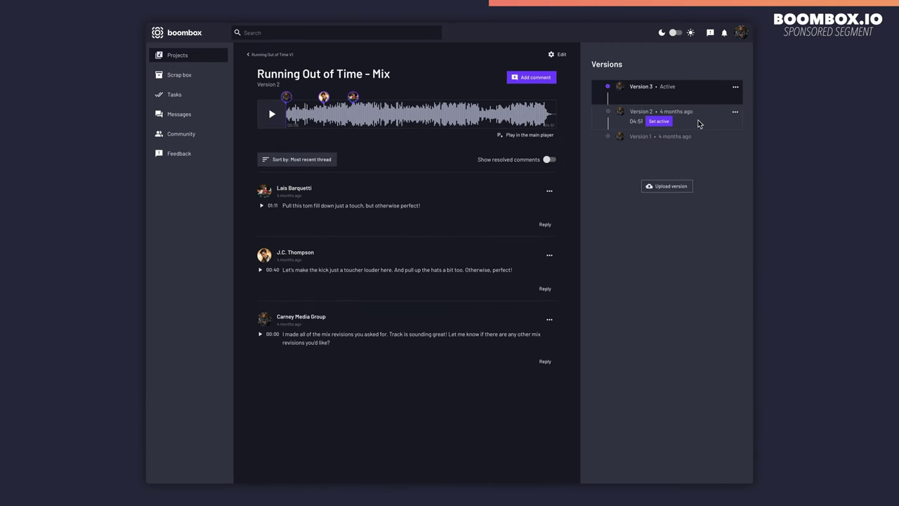
left_click(698, 99)
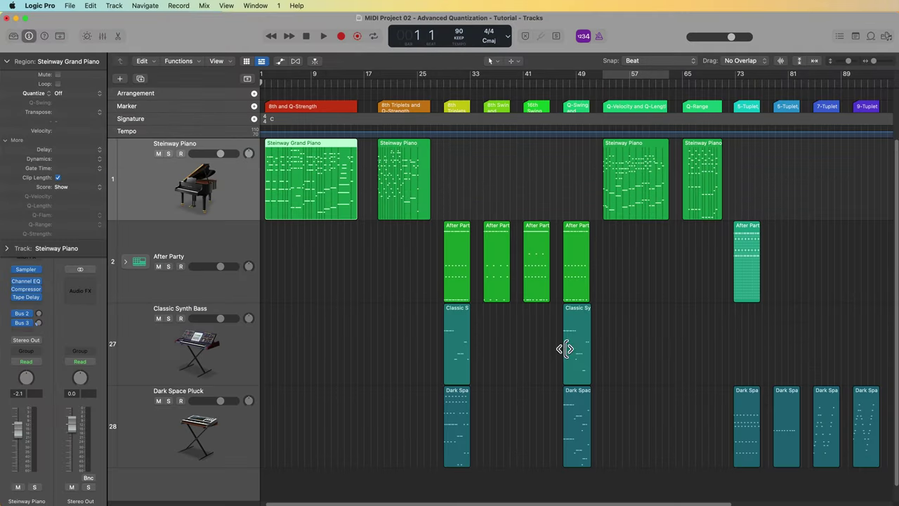
Switch to Logic Pro and open the Steinway Grand Piano region under the 8th and Q-Strength marker in the Piano Roll.
key("e")
left_click(371, 307)
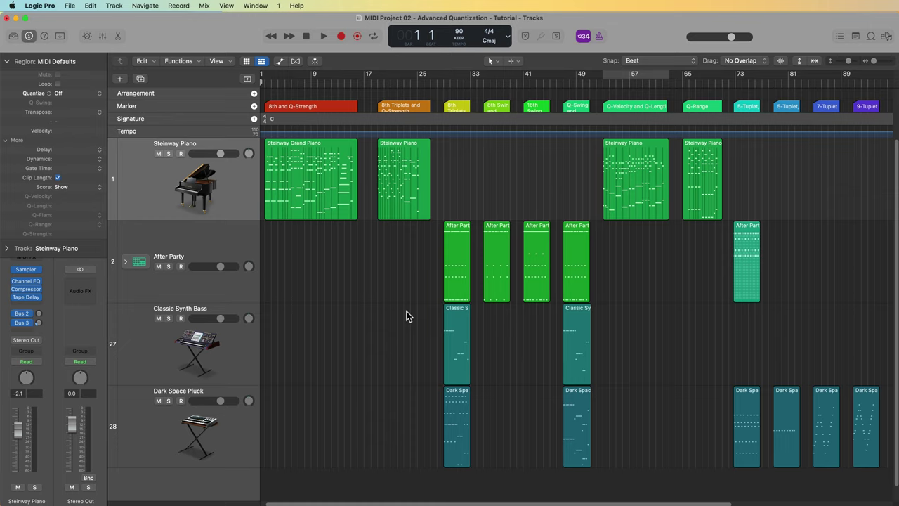
left_click(308, 201)
key("z")
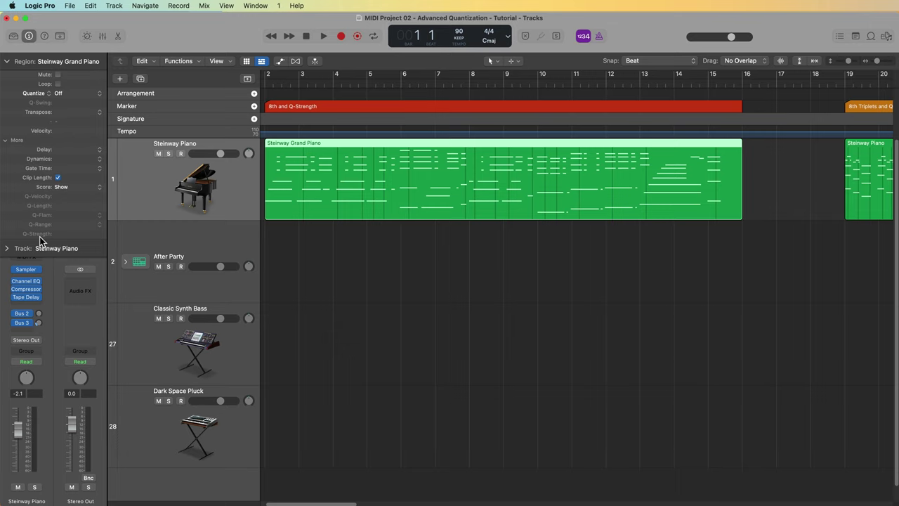
double_click(335, 191)
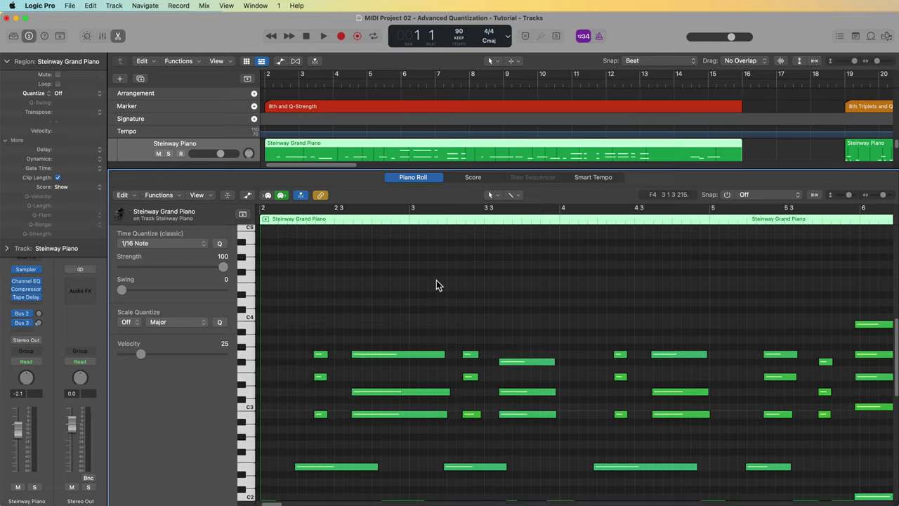
Select the six chord notes above C3 in bar 2 and set their time quantize to 1/8 Note.
scroll(436, 284, "down", 2)
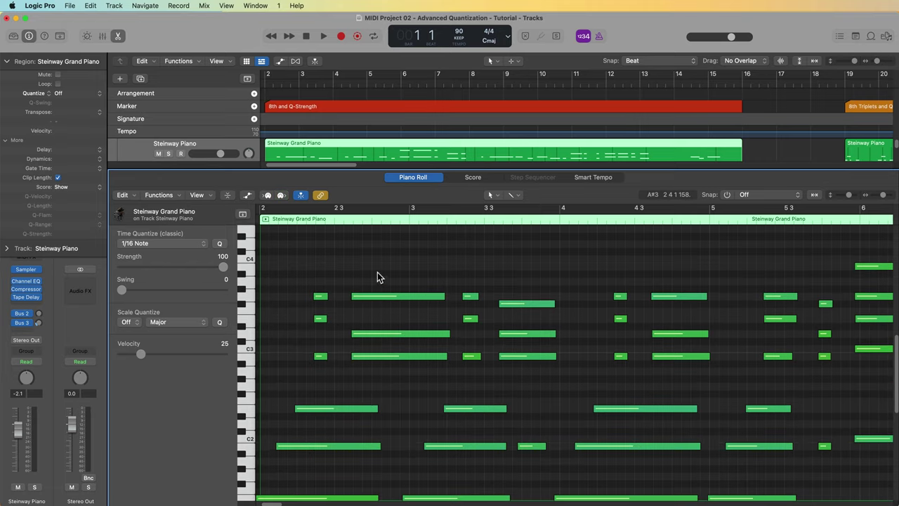
scroll(378, 272, "down", 2)
scroll(378, 272, "down", 2)
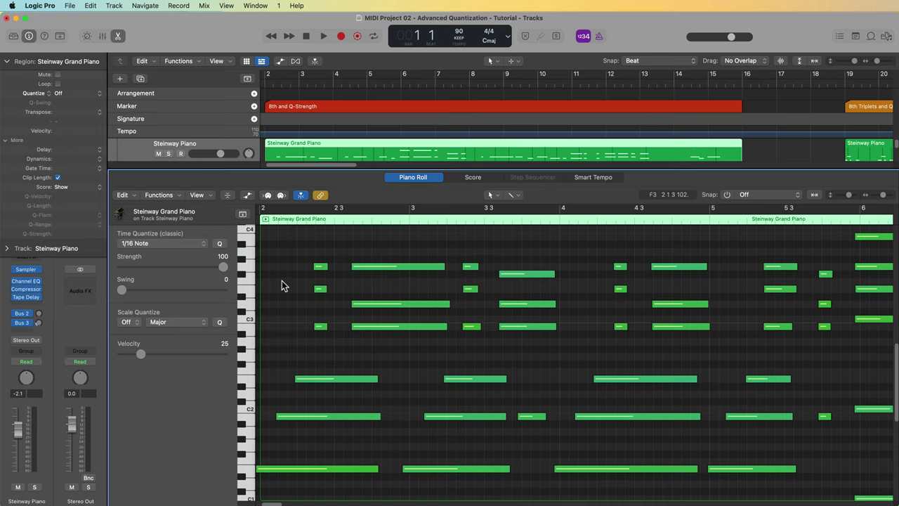
left_click_drag(286, 249, 403, 356)
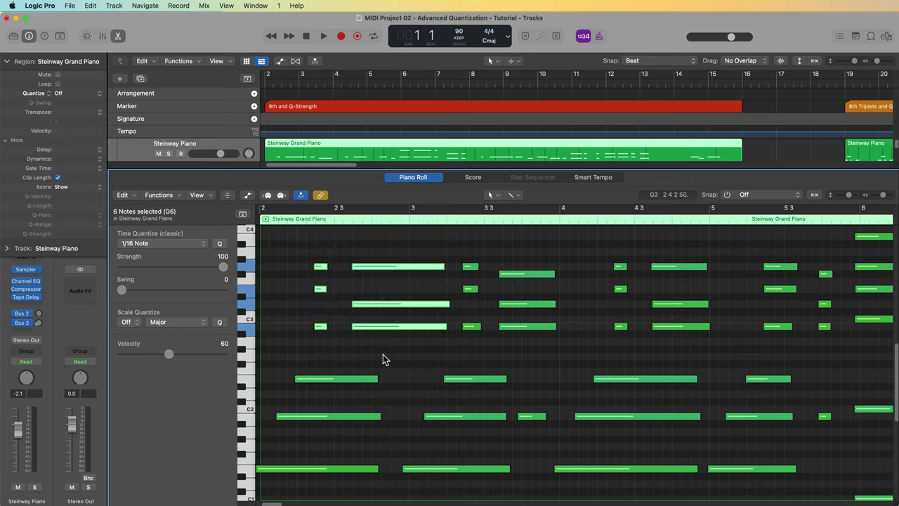
left_click(170, 239)
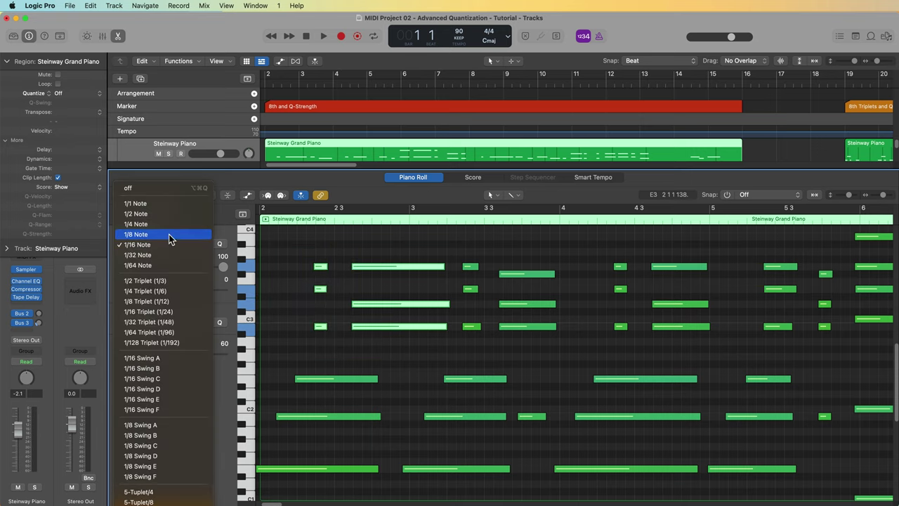
left_click(168, 238)
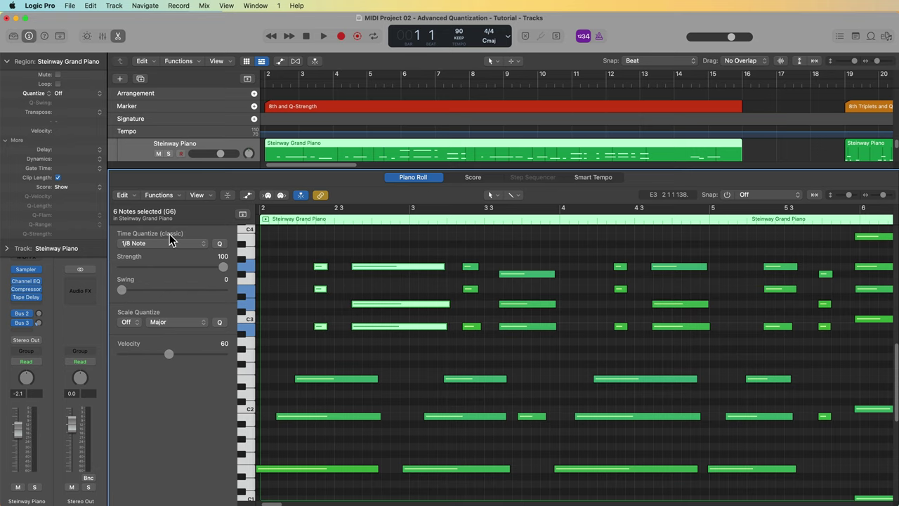
Clear the note selection and resize the Piano Roll so the full Steinway Piano track fits above it.
left_click(294, 248)
key("p")
left_click(295, 249)
left_click(324, 184)
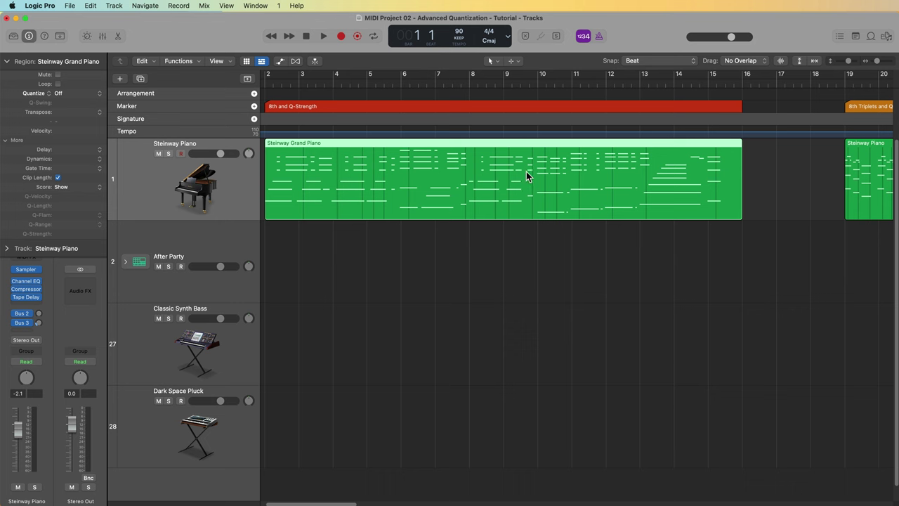
key("p")
left_click_drag(526, 170, 519, 273)
scroll(512, 404, "down", 4)
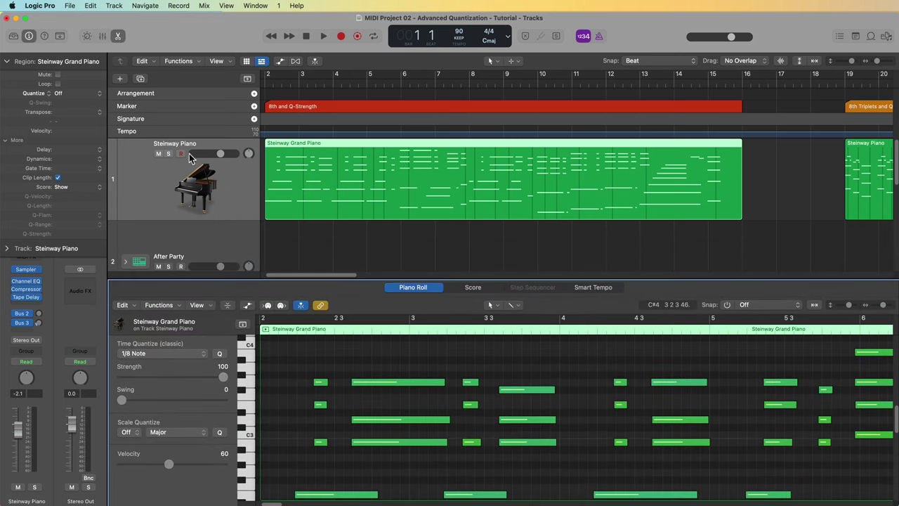
Set the region-level Quantize of the whole Steinway Grand Piano region to 1/8 Note, then deselect the region.
left_click(71, 95)
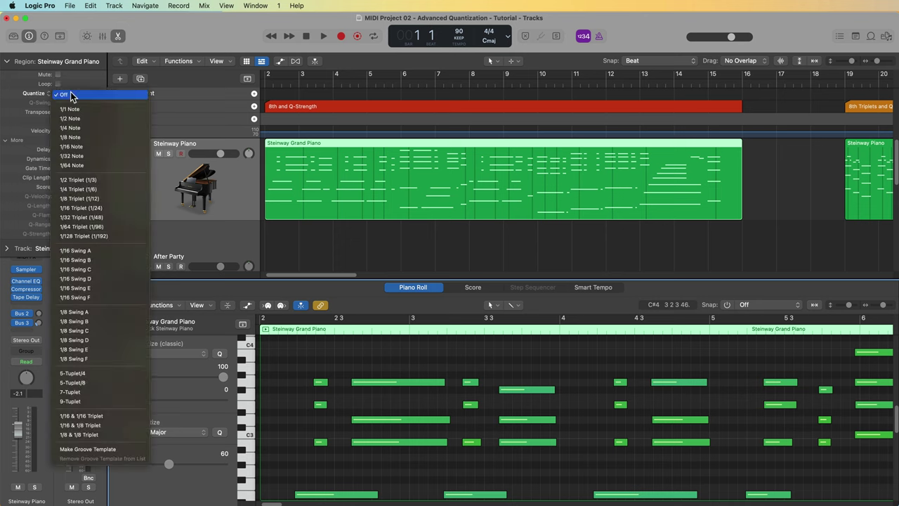
left_click(88, 137)
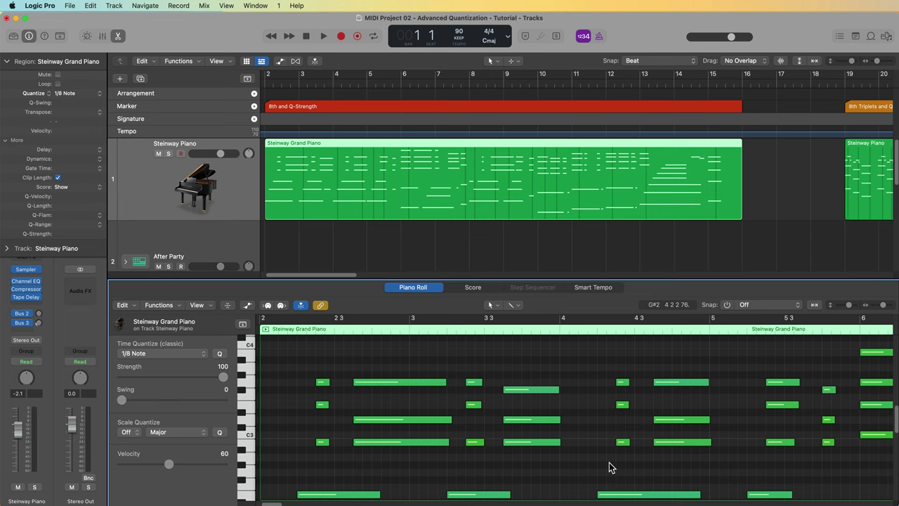
left_click(460, 235)
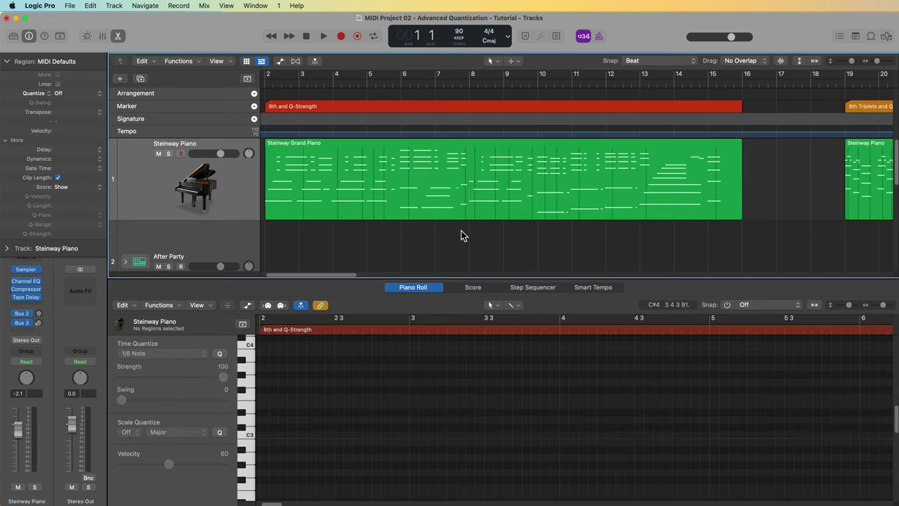
Reopen the Steinway Grand Piano region in the Piano Roll and play it through to bar 15 with region Quantize off.
left_click(445, 187)
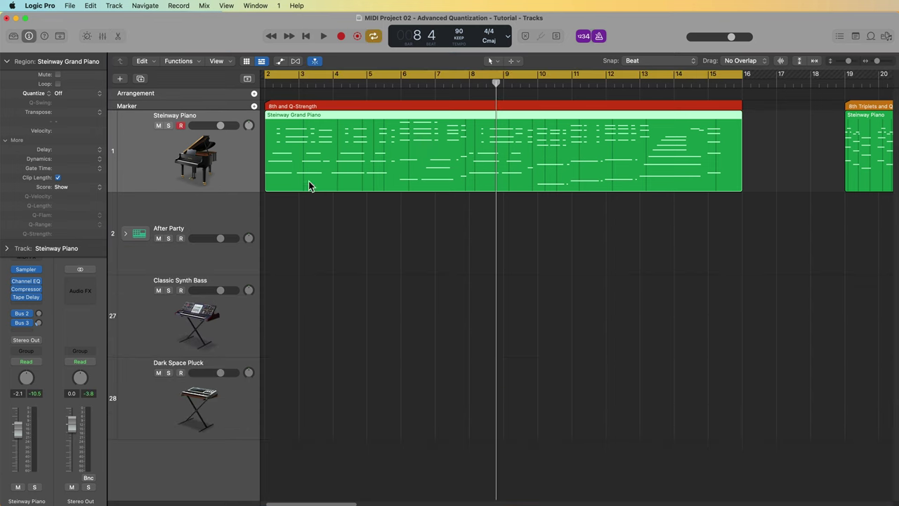
double_click(349, 153)
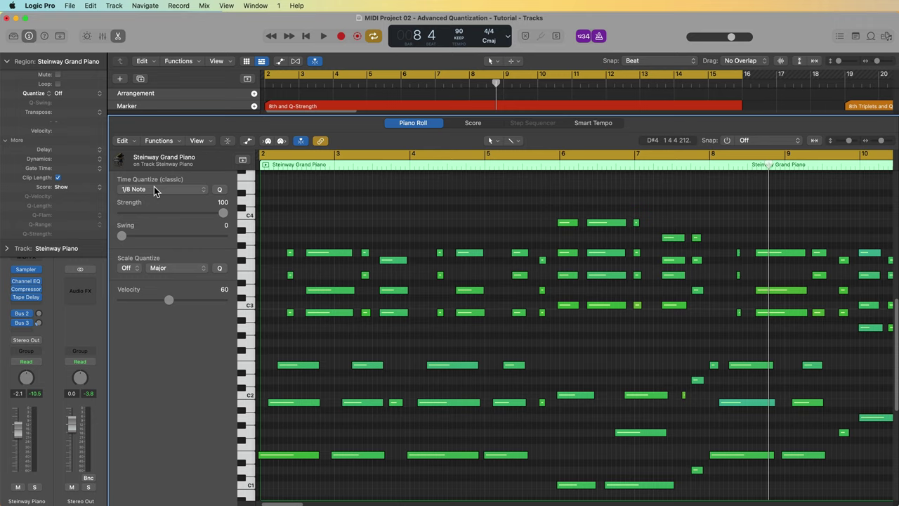
left_click(356, 168)
scroll(355, 168, "up", 5)
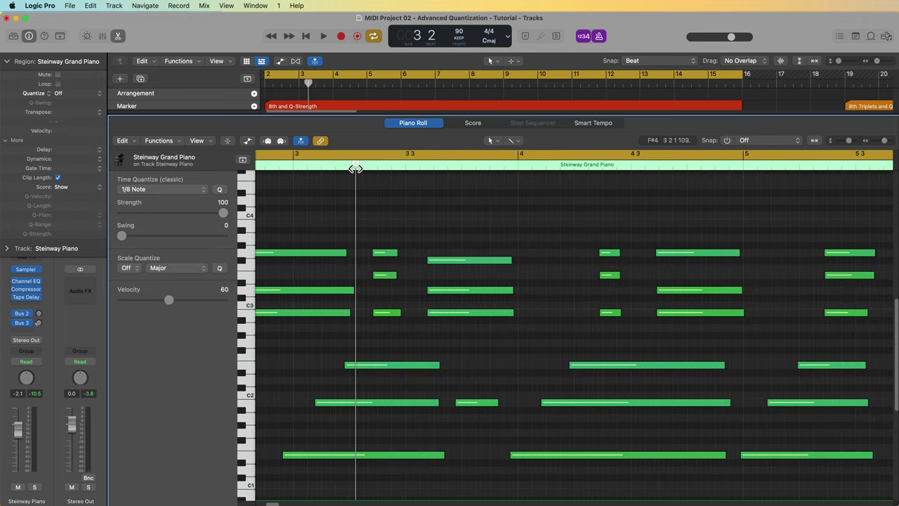
scroll(356, 169, "down", 3)
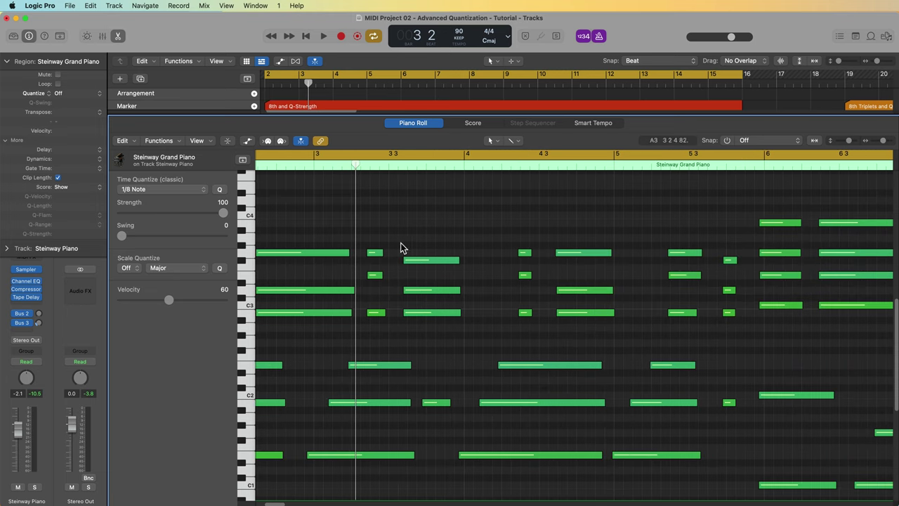
scroll(404, 246, "left", 5)
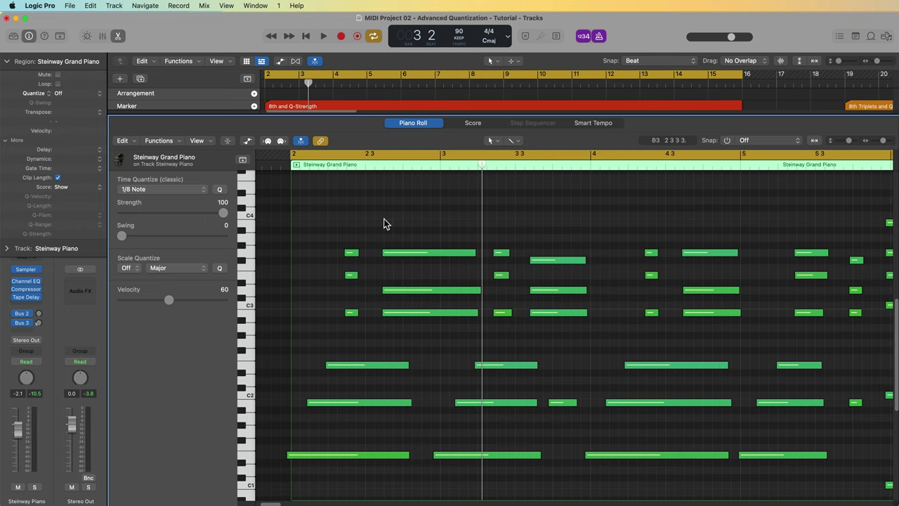
key("space")
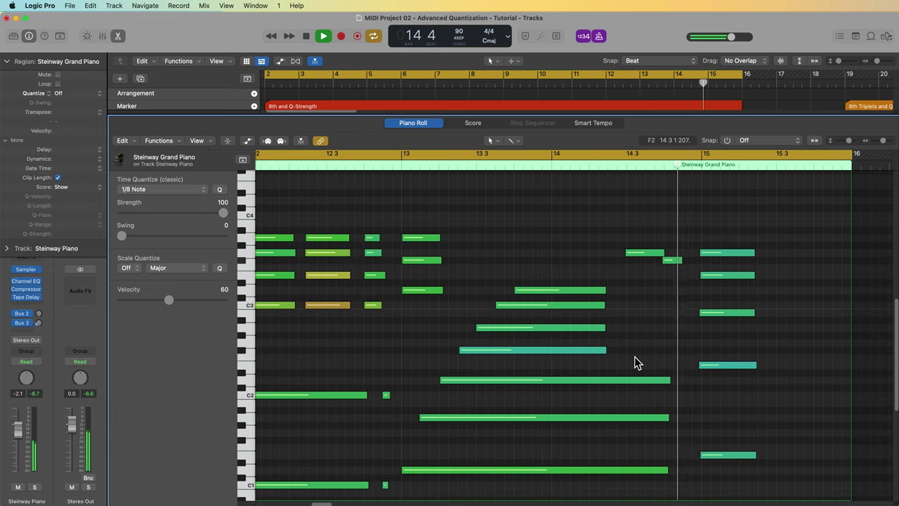
key("space")
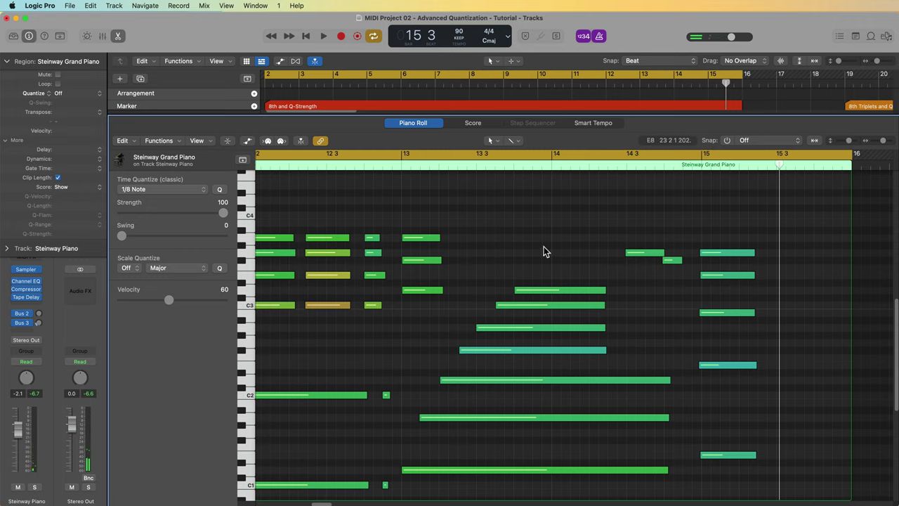
Quantize all notes of the Steinway Grand Piano region to 1/8 Note with the Piano Roll's time quantize, then clear the selection.
key("super+a")
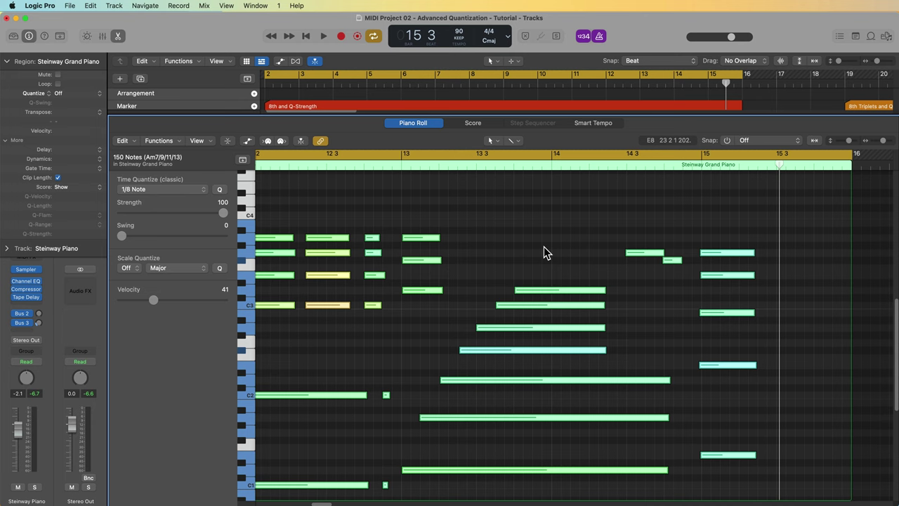
scroll(440, 246, "left", 5)
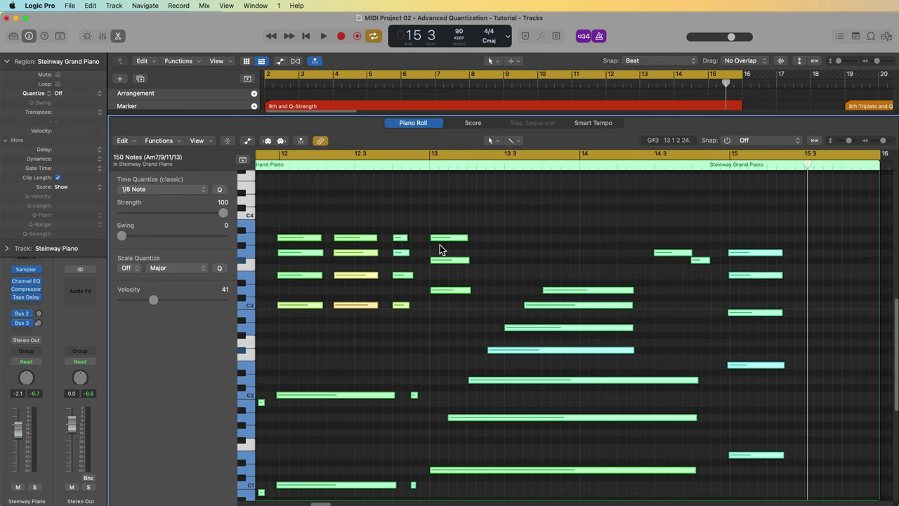
left_click(200, 190)
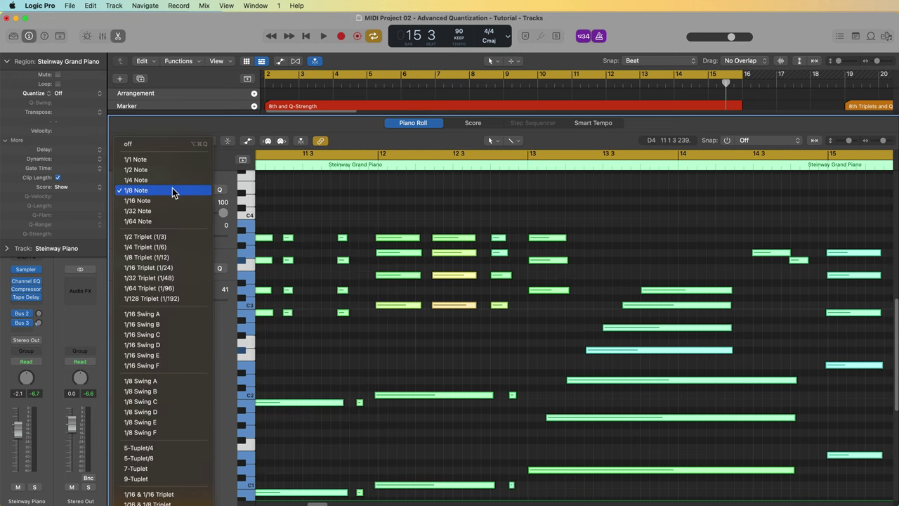
left_click(174, 191)
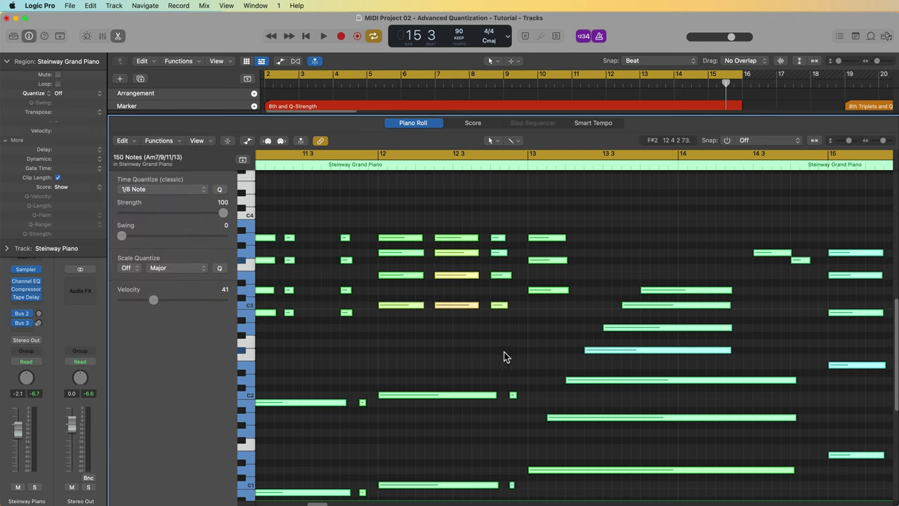
scroll(503, 353, "left", 20)
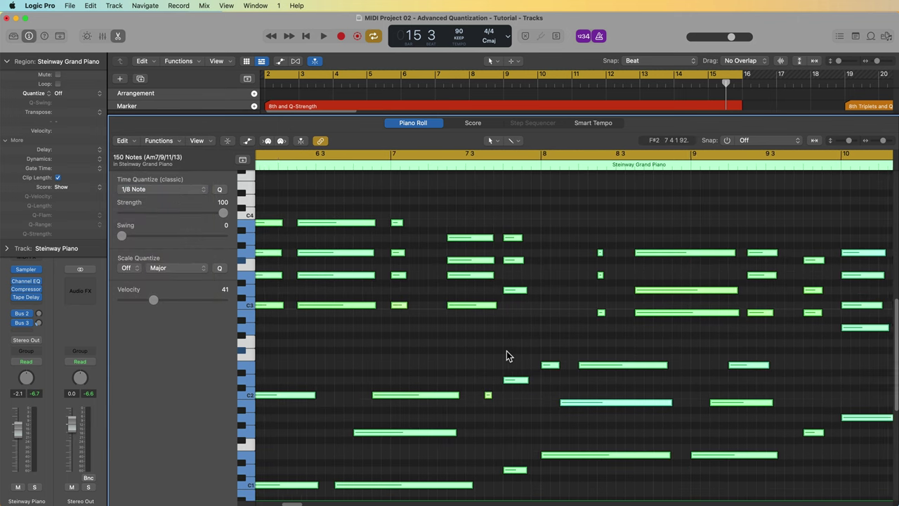
scroll(508, 350, "left", 20)
left_click(509, 351)
scroll(509, 351, "right", 2)
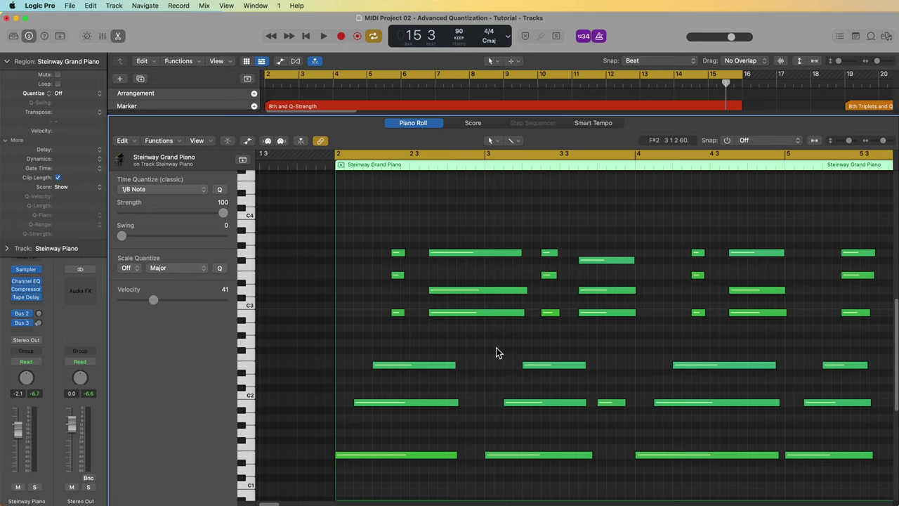
Play the quantized notes to bar 5, then select all notes and lower the quantize Strength to 17 and raise it to 74.
key("space")
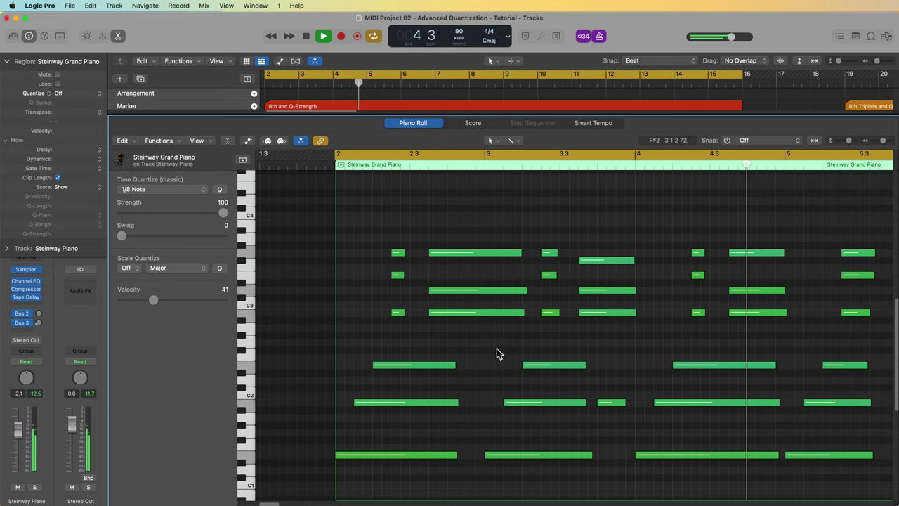
key("space")
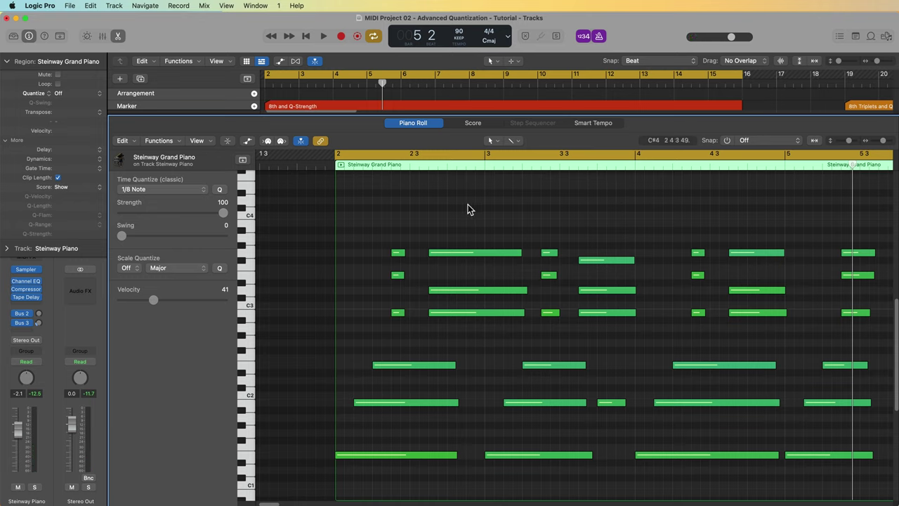
key("super+a")
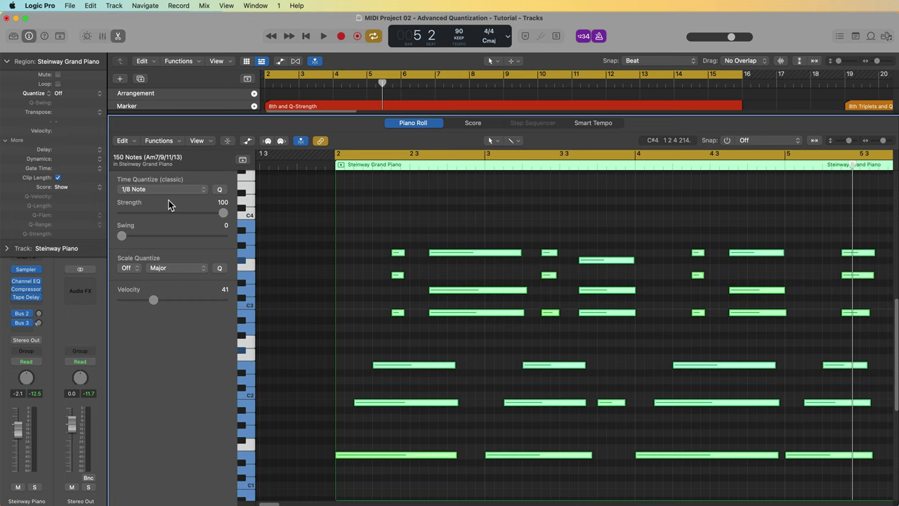
left_click_drag(222, 217, 170, 225)
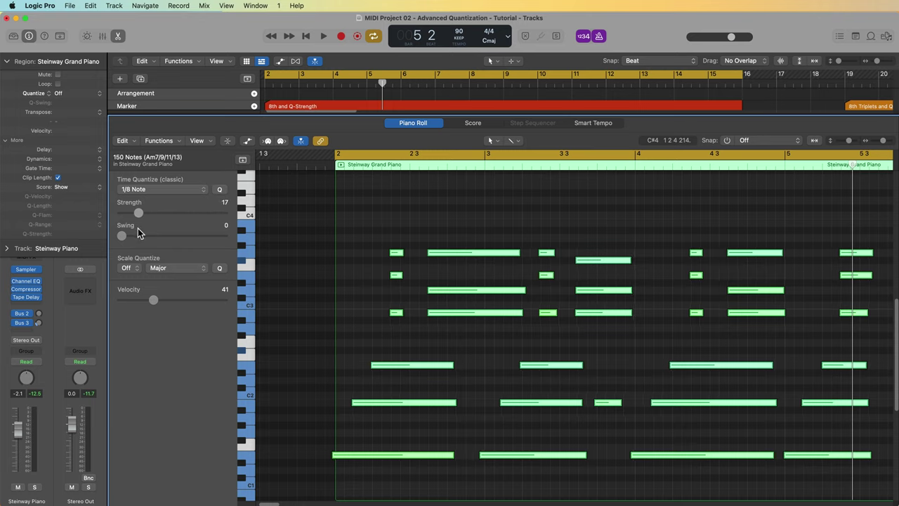
left_click_drag(156, 237, 179, 253)
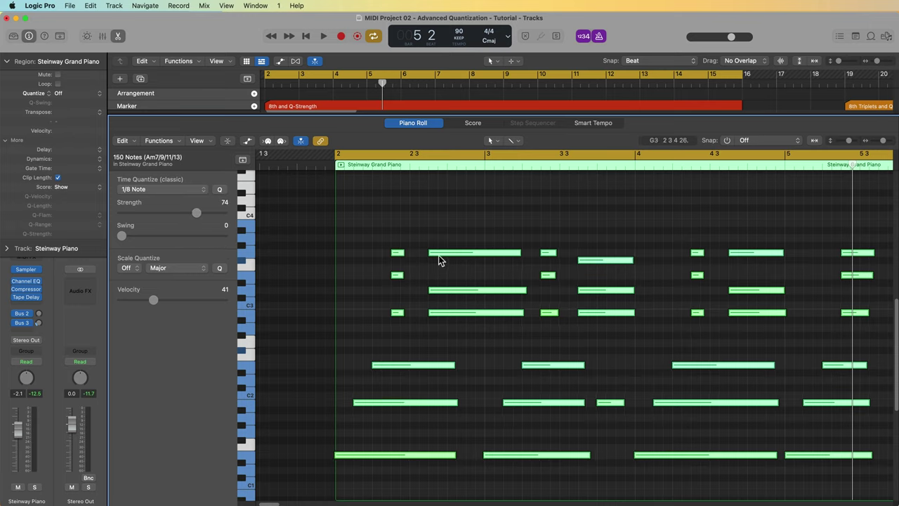
left_click(433, 232)
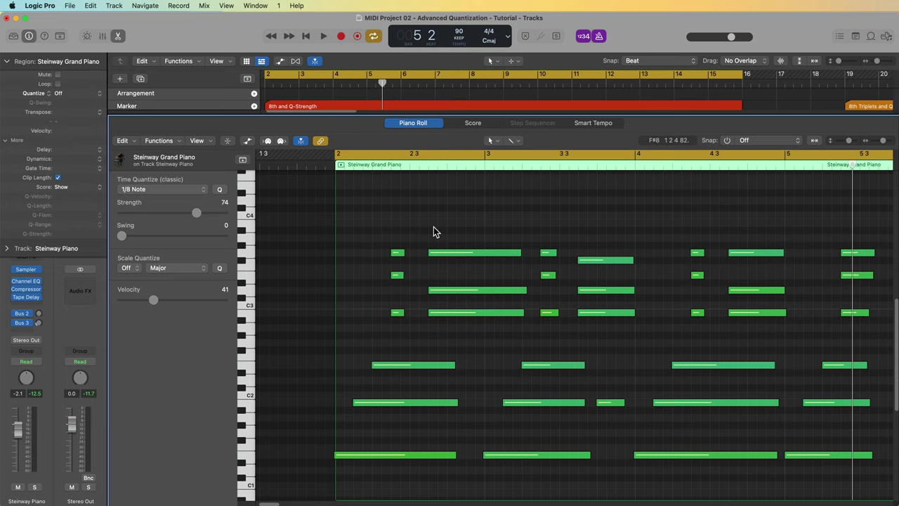
Turn off the time quantize for all notes of the Steinway Grand Piano region, then close the Piano Roll and reopen the region in it.
key("super+a")
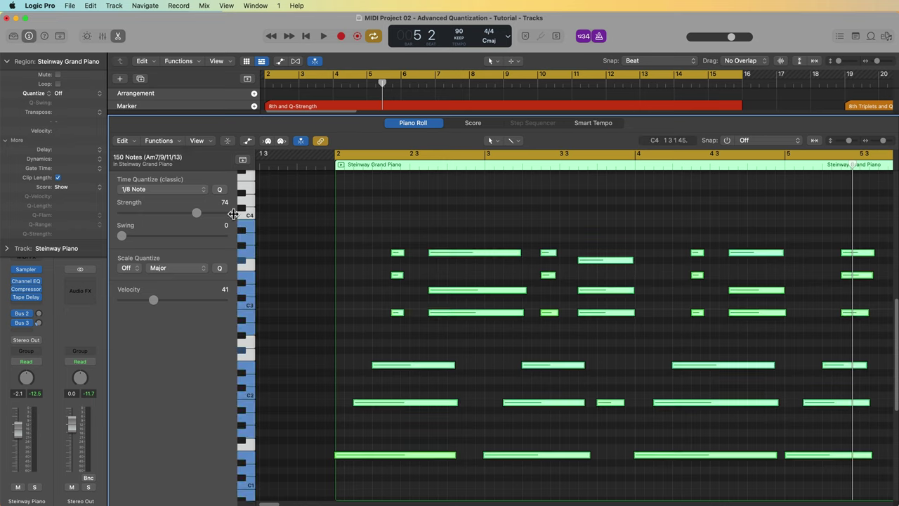
left_click(191, 190)
left_click(176, 148)
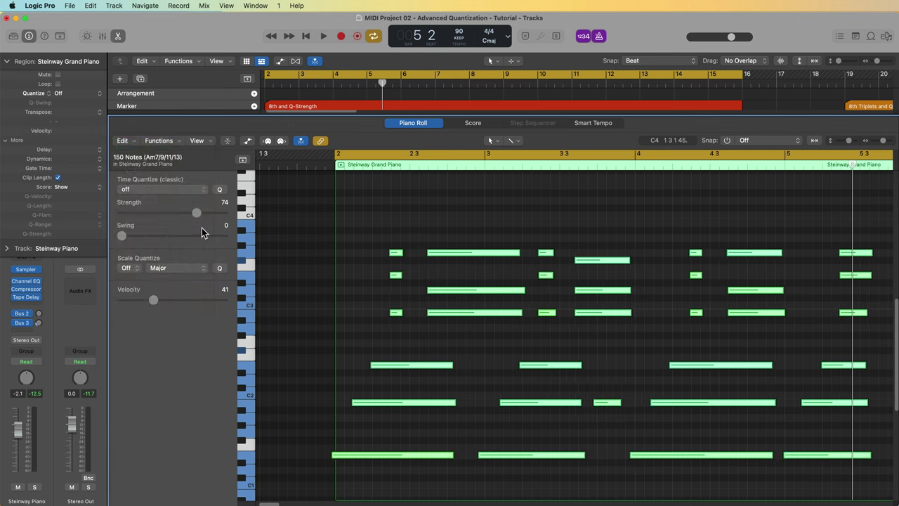
left_click(379, 221)
key("e")
left_click(343, 306)
double_click(315, 175)
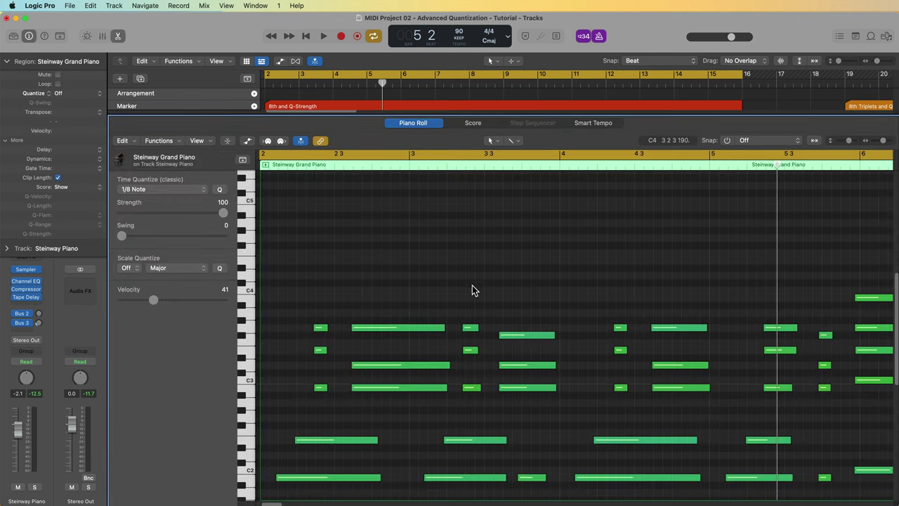
Enlarge the Tracks area above the Piano Roll and set the Steinway Grand Piano region's Quantize to 1/8 Note.
scroll(473, 302, "down", 4)
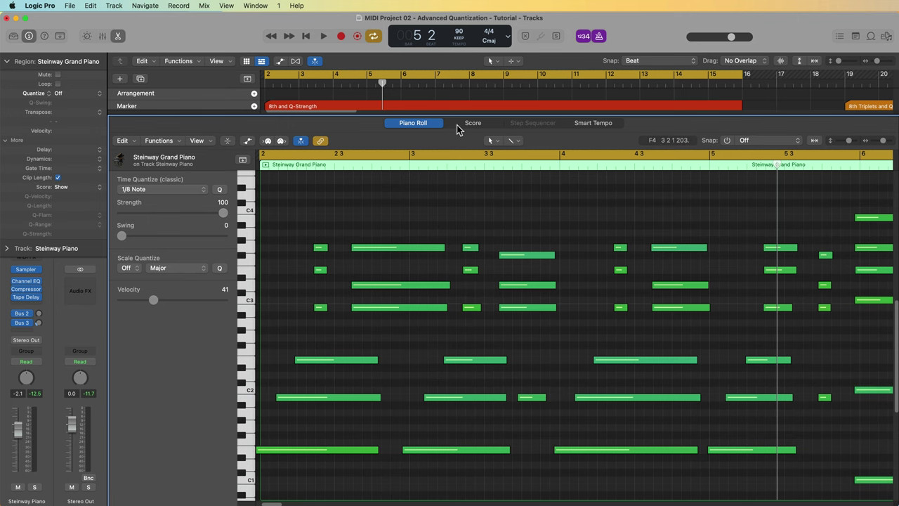
left_click_drag(455, 116, 464, 163)
left_click(779, 135)
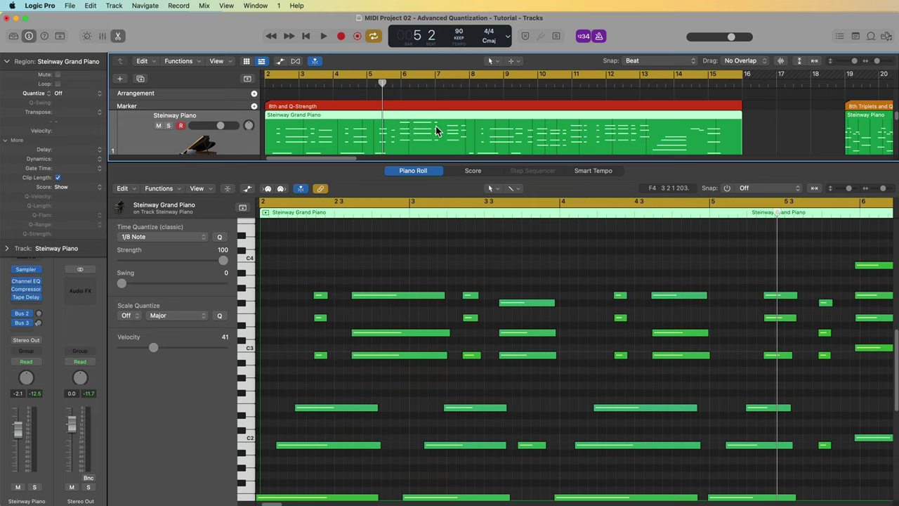
left_click(70, 94)
left_click(80, 139)
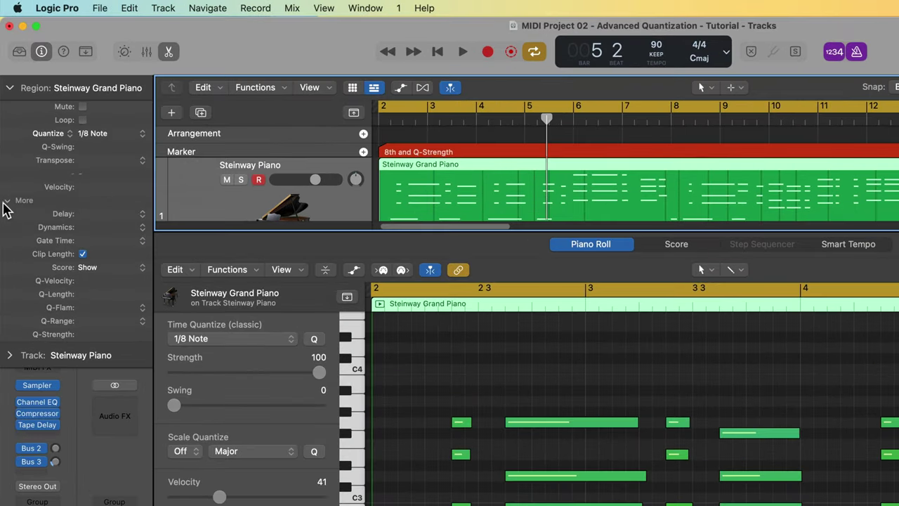
Set the Steinway Grand Piano region's Q-Strength to 44% and play the region through to bar 15.
left_click(6, 202)
left_click(7, 202)
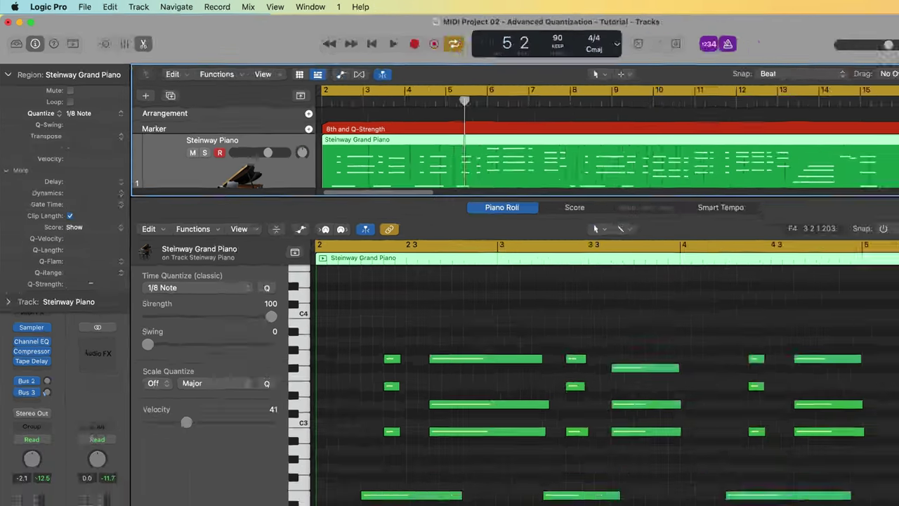
left_click_drag(107, 334, 106, 373)
left_click_drag(73, 290, 72, 330)
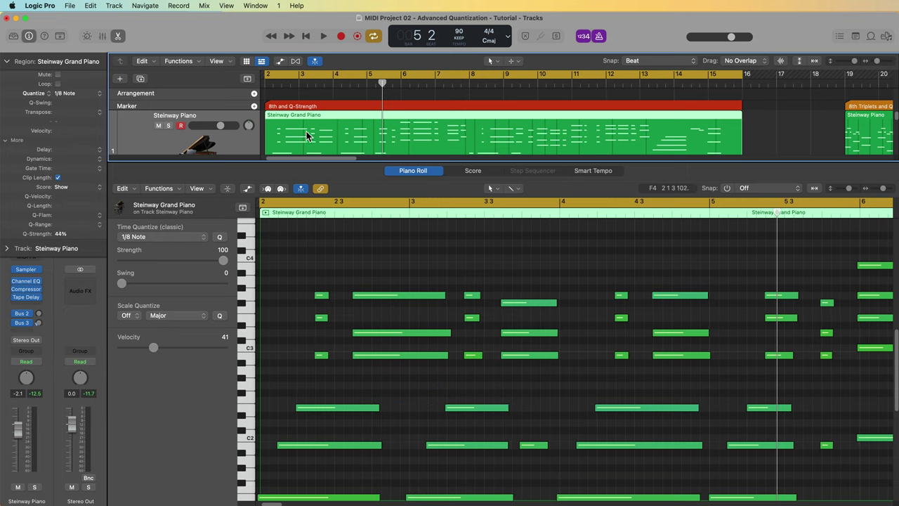
key("space")
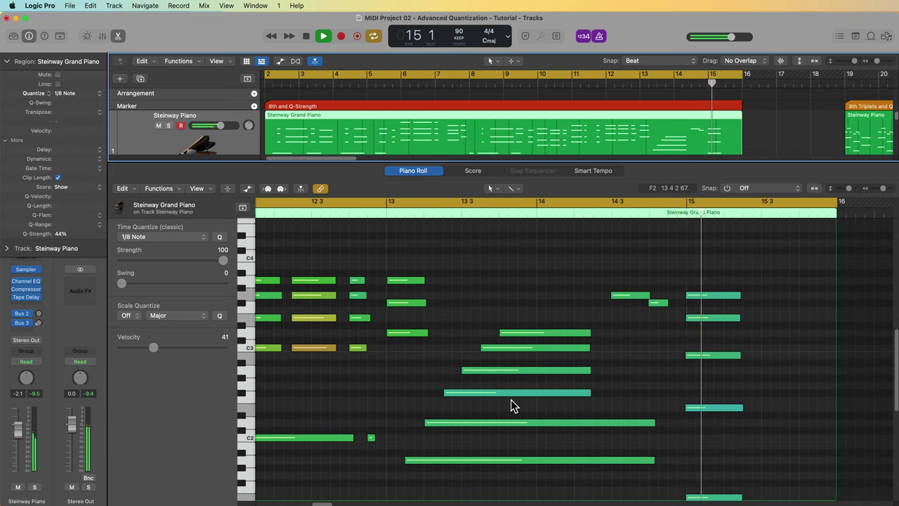
key("space")
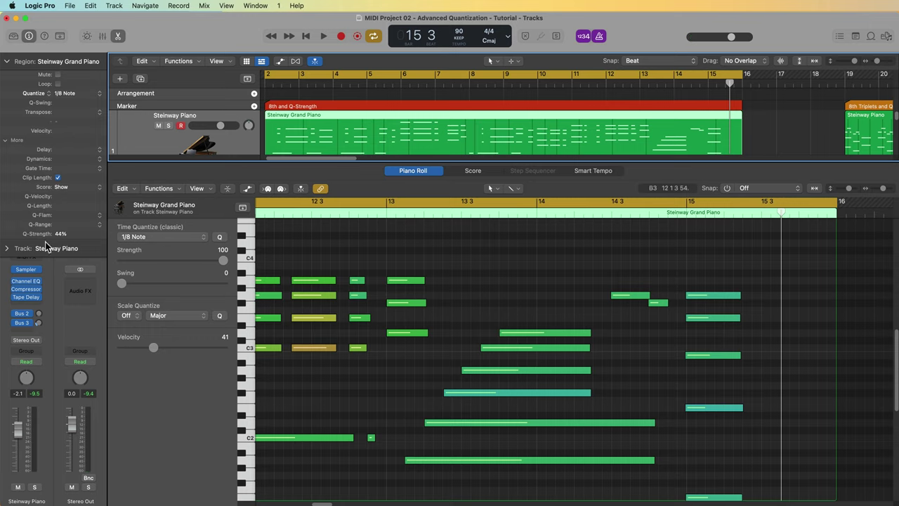
Close the Piano Roll, clear the region selection and zoom out to the later regions of the arrangement.
key("p")
left_click(490, 309)
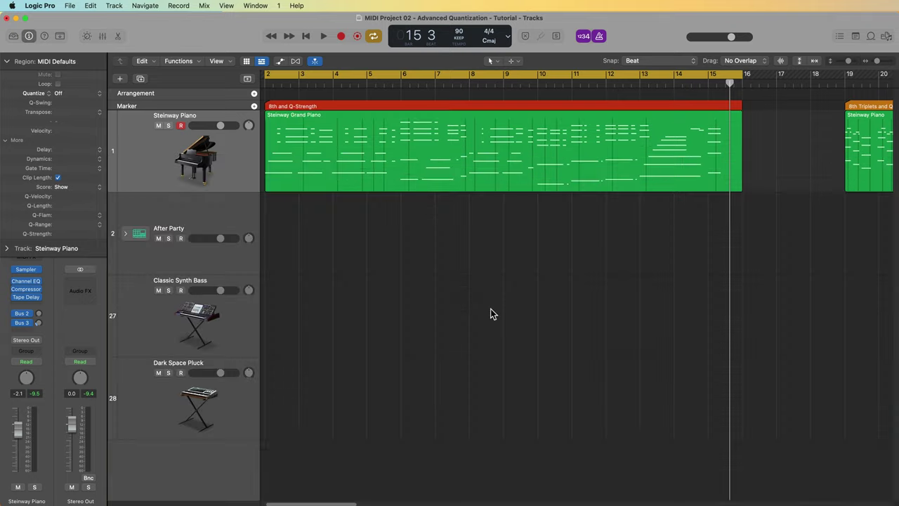
key("super+Left")
key("super+Left")
key("super+Left")
key("super+Left")
Set the cycle range to the Steinway Piano region spanning bars 19 to 27 and open that region in the Piano Roll.
left_click(537, 160)
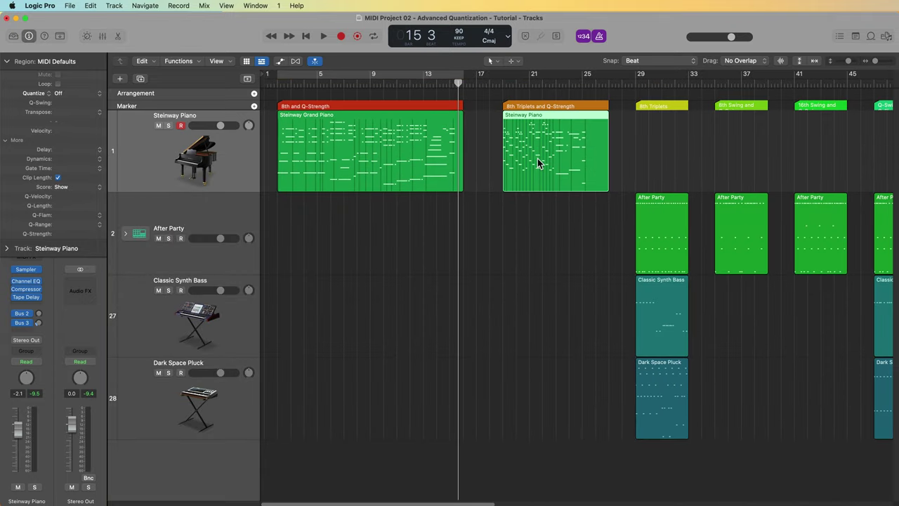
key("super+u")
key("z")
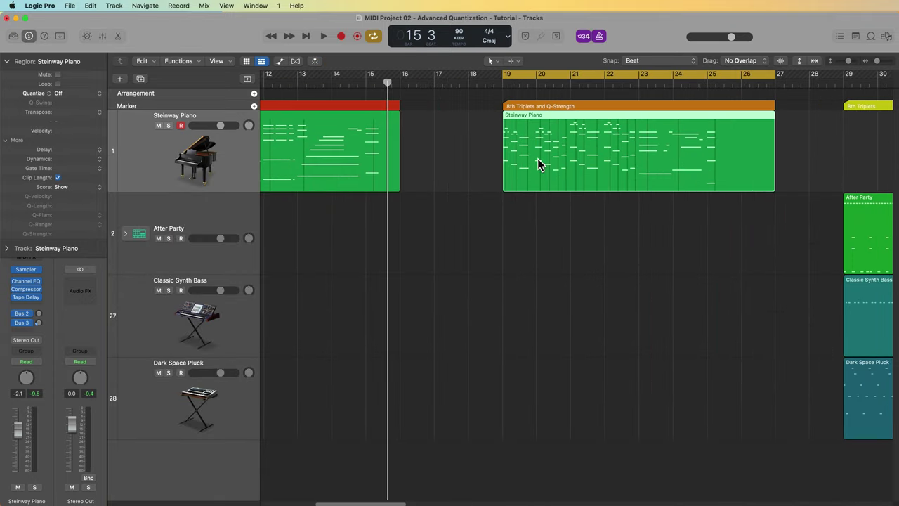
key("p")
scroll(516, 257, "left", 1)
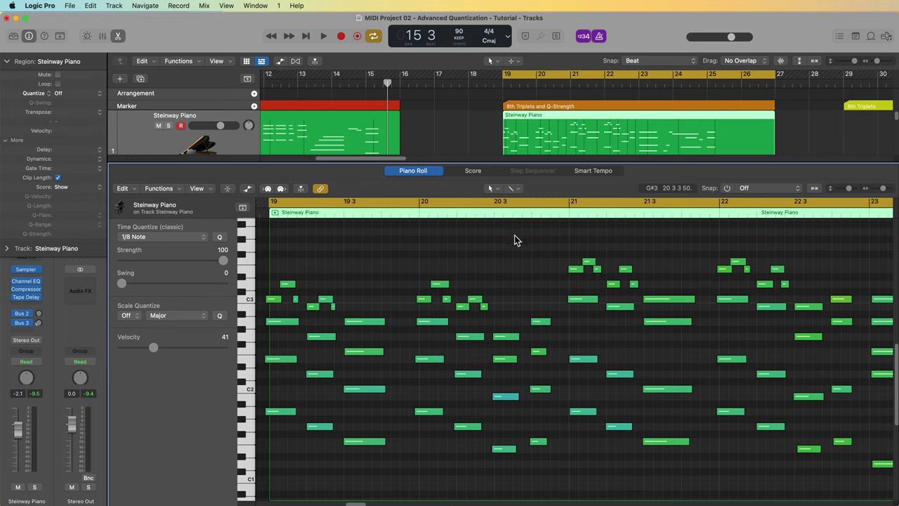
Switch the control bar display to Custom, set its division to /12, and play the Steinway Piano region through to bar 25.
left_click(506, 41)
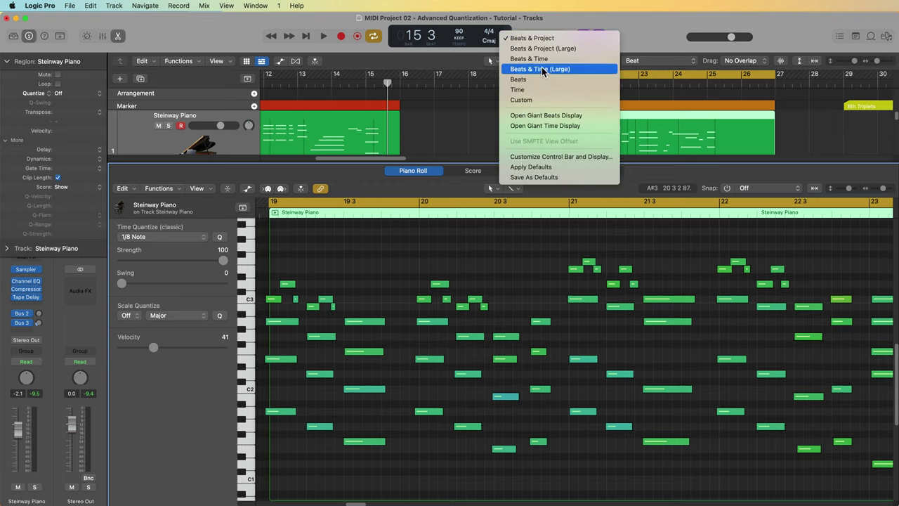
left_click(548, 99)
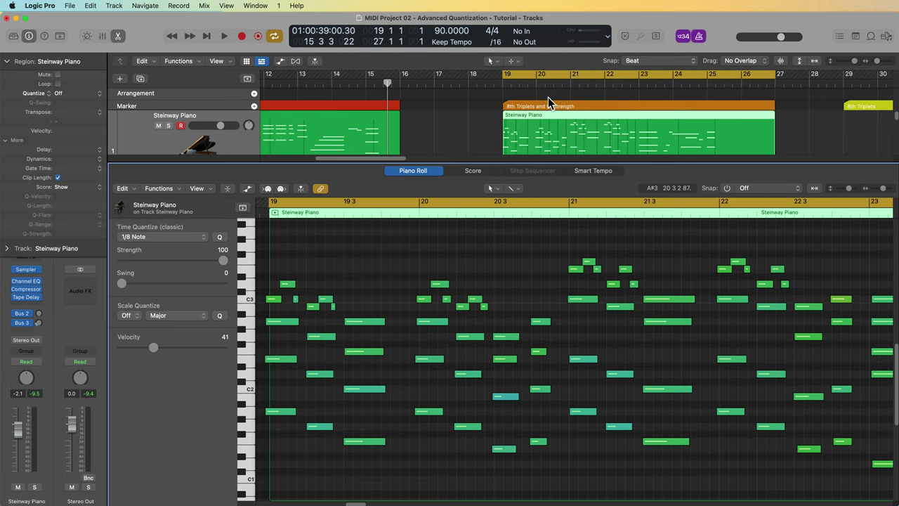
left_click(498, 45)
left_click(500, 33)
key("shift+space")
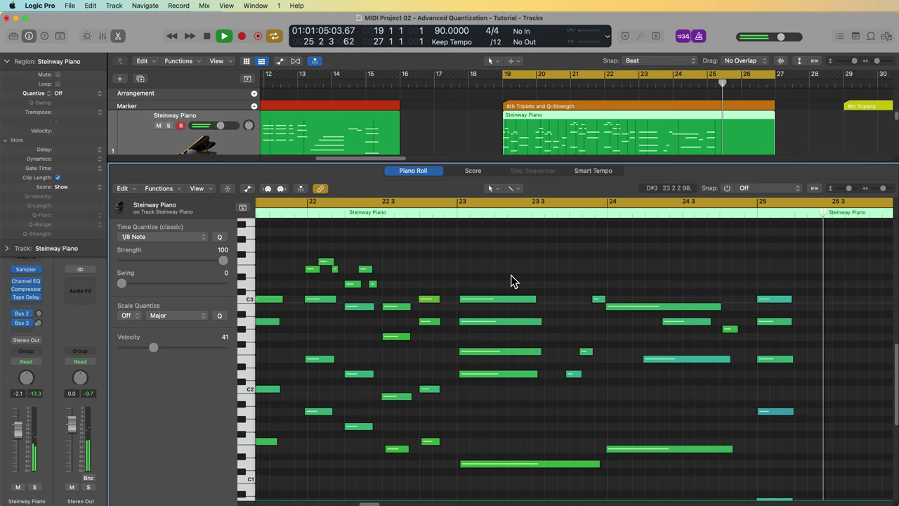
key("space")
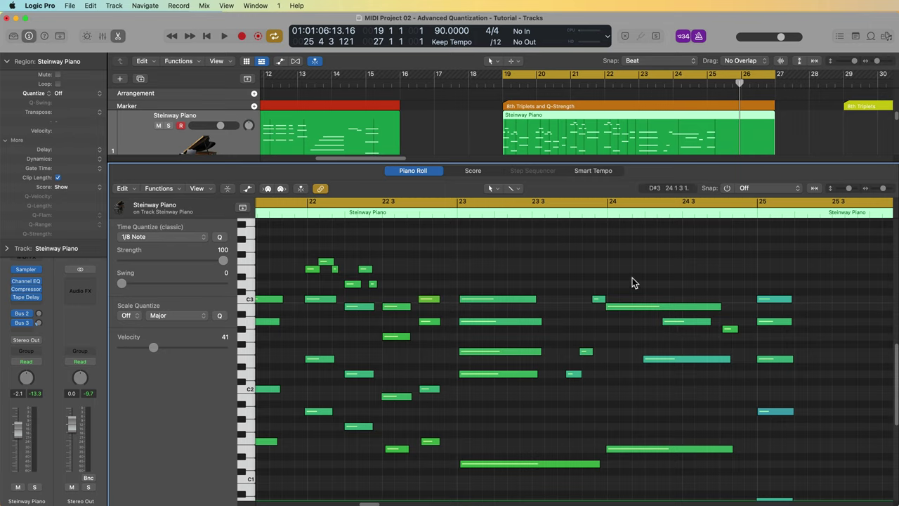
Quantize all notes of the Steinway Piano region to 1/8 Triplet (1/12) with Strength 29, then clear the selection.
key("super+a")
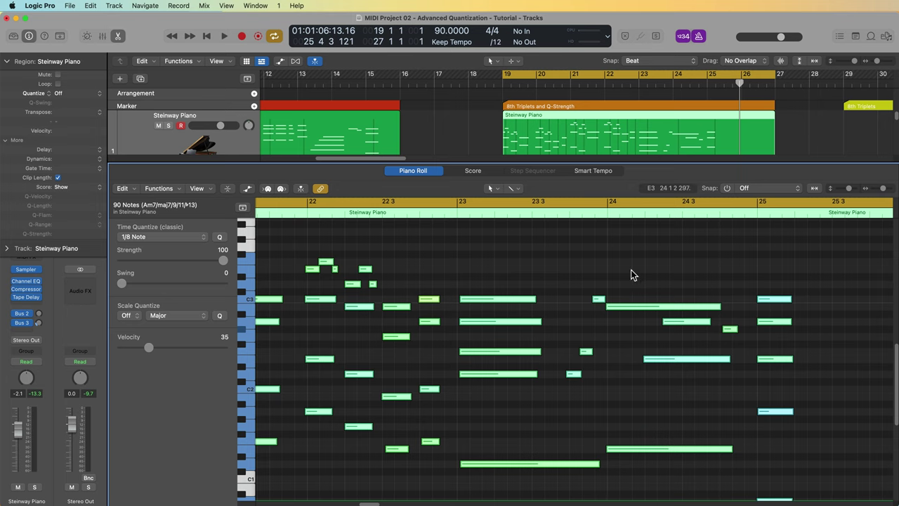
left_click(199, 239)
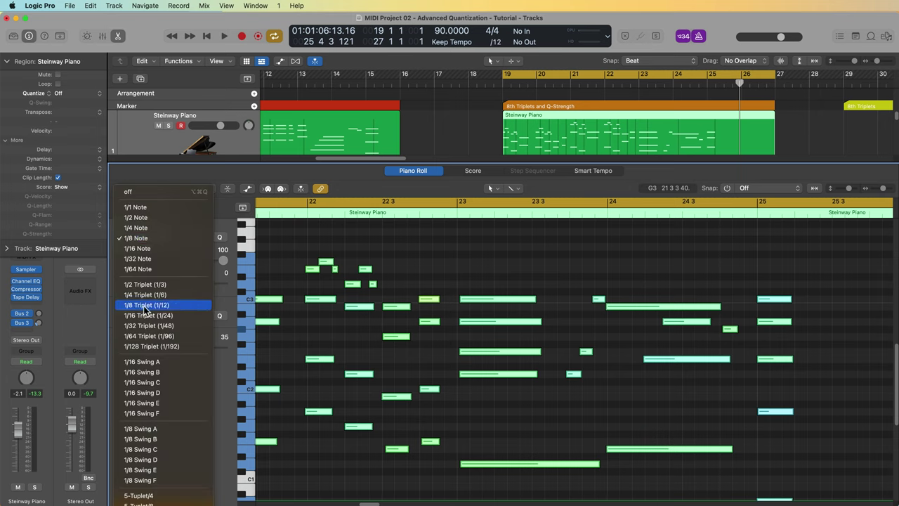
left_click(177, 306)
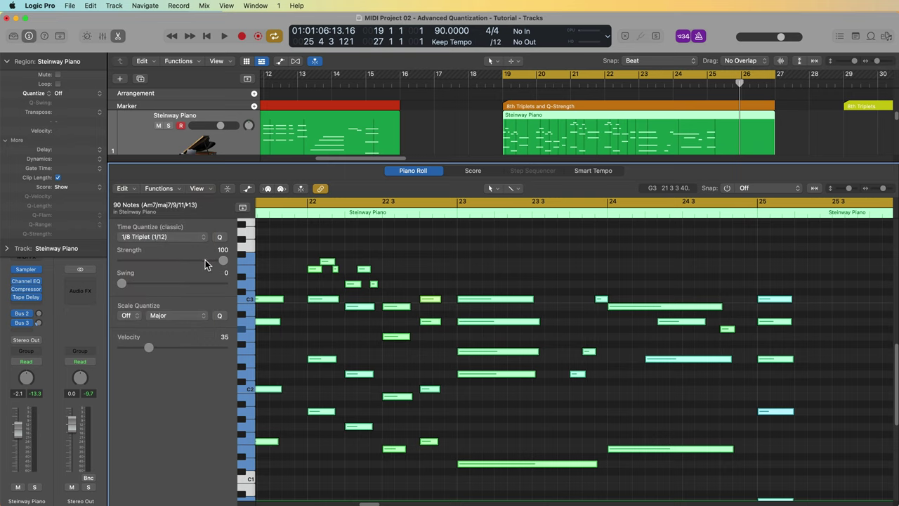
left_click_drag(219, 257, 149, 271)
left_click(453, 261)
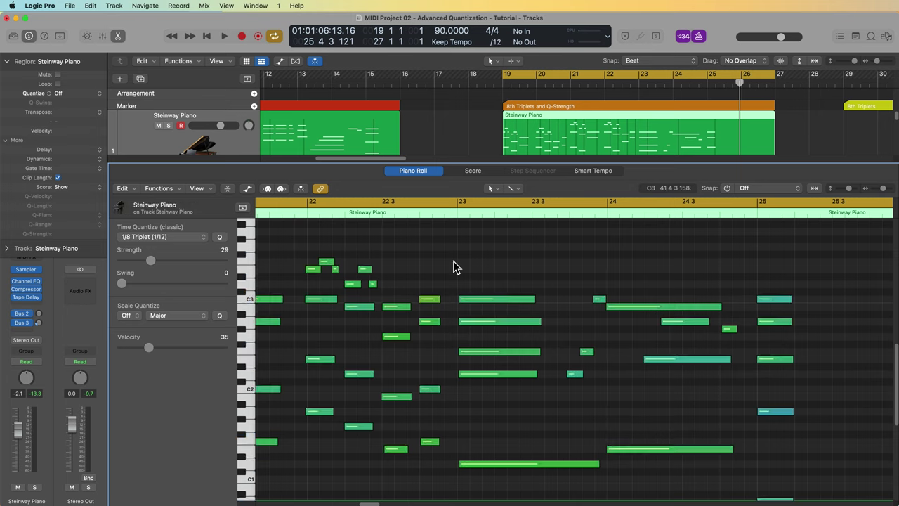
Select only the A2 note in the middle of bar 24 and quantize it to 1/8 Note.
left_click_drag(649, 339, 676, 324)
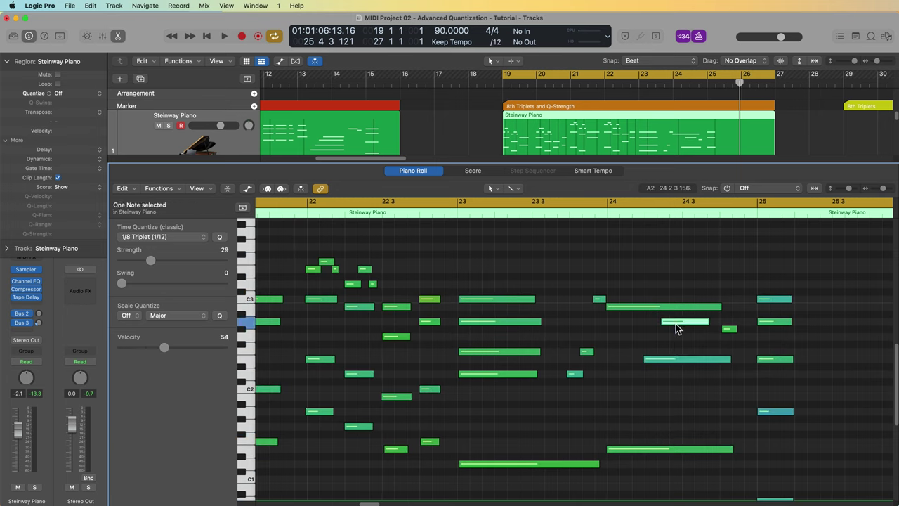
left_click(186, 240)
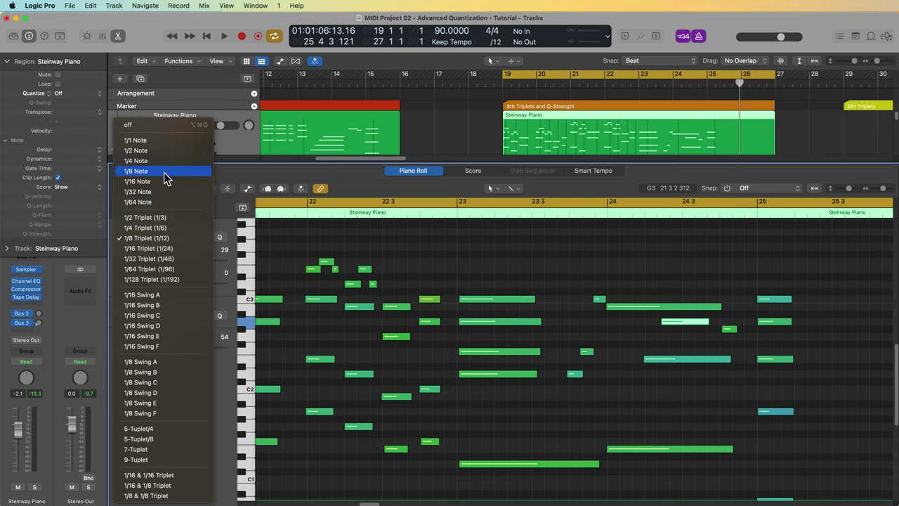
left_click(164, 172)
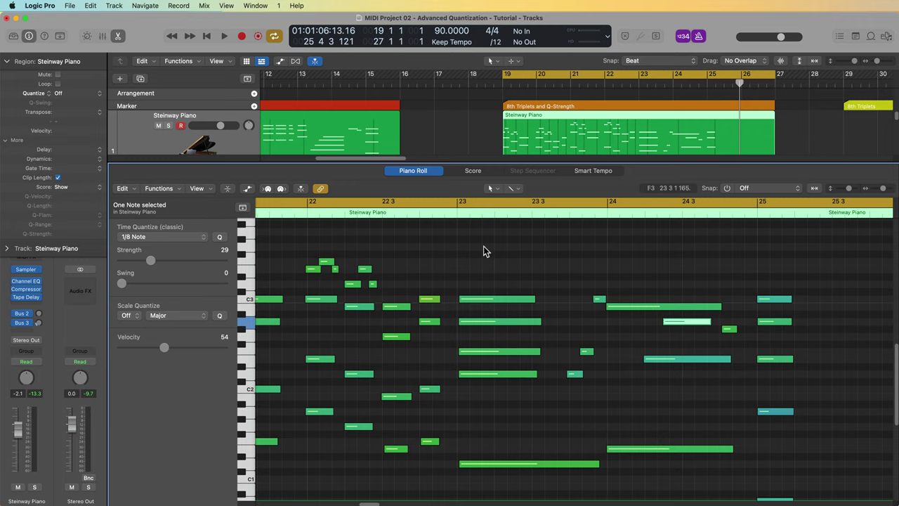
Turn the note time quantize off, play the Steinway Piano region from bar 19 to bar 21, and clear the note selection.
left_click(57, 177)
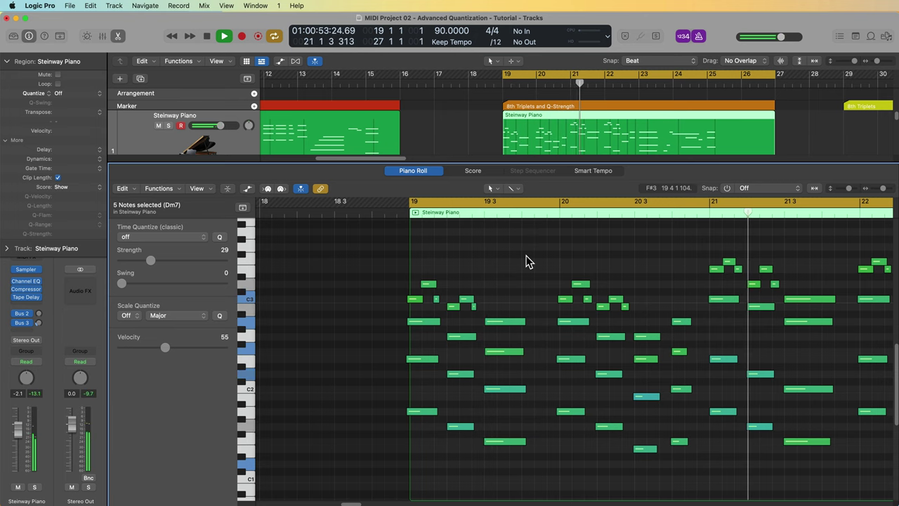
key("space")
left_click(372, 278)
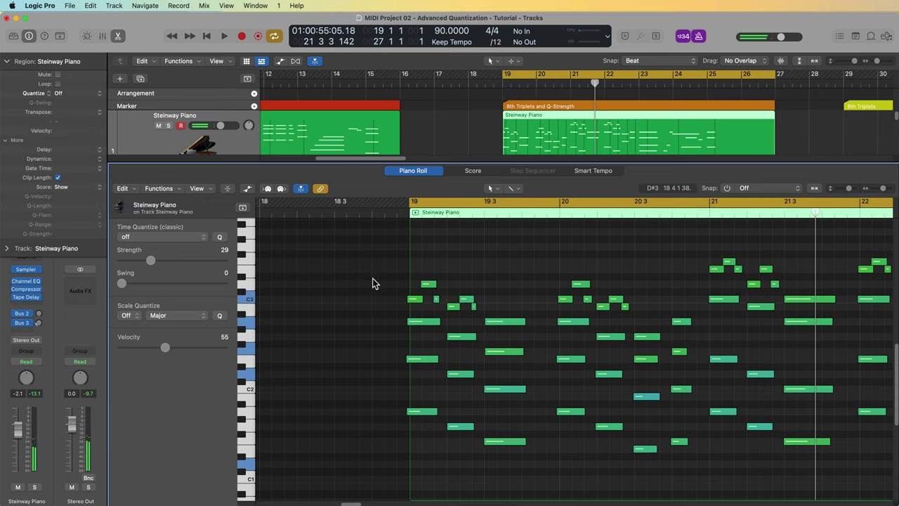
Quantize the four notes of the bar 19 chord to 1/8 Triplet (1/12) with Strength 87, clear the selection, and play the Steinway Piano region.
left_click_drag(372, 278, 409, 439)
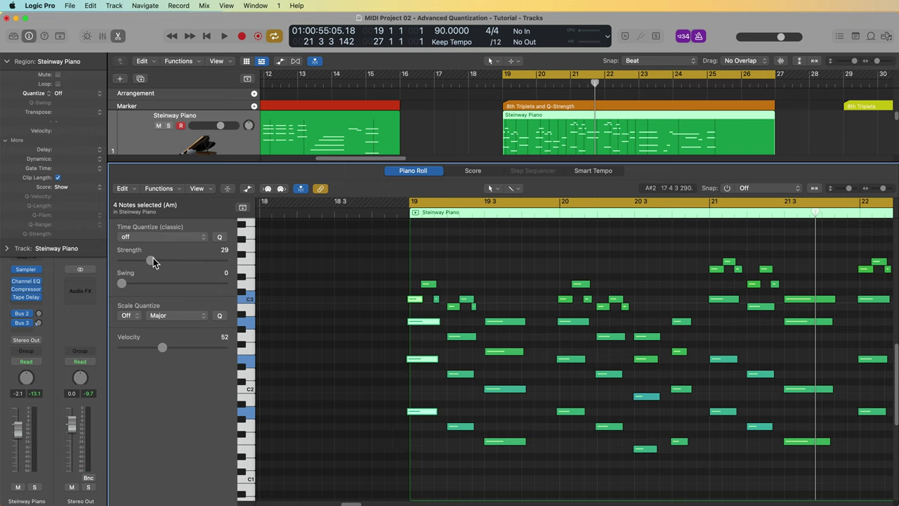
left_click(148, 239)
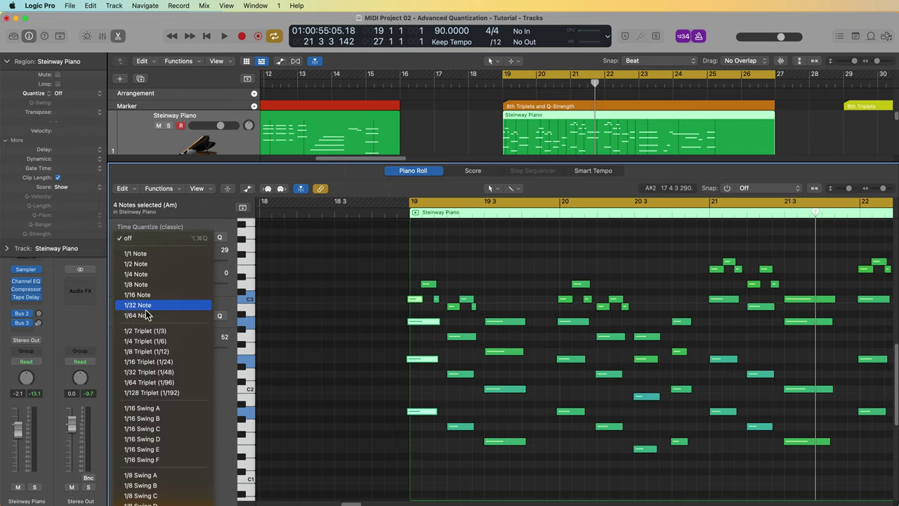
left_click(153, 351)
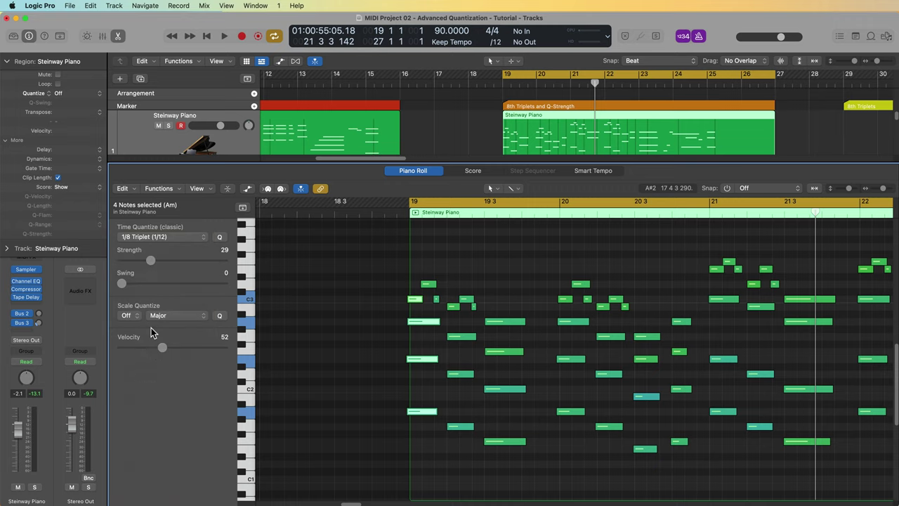
left_click_drag(150, 270, 209, 263)
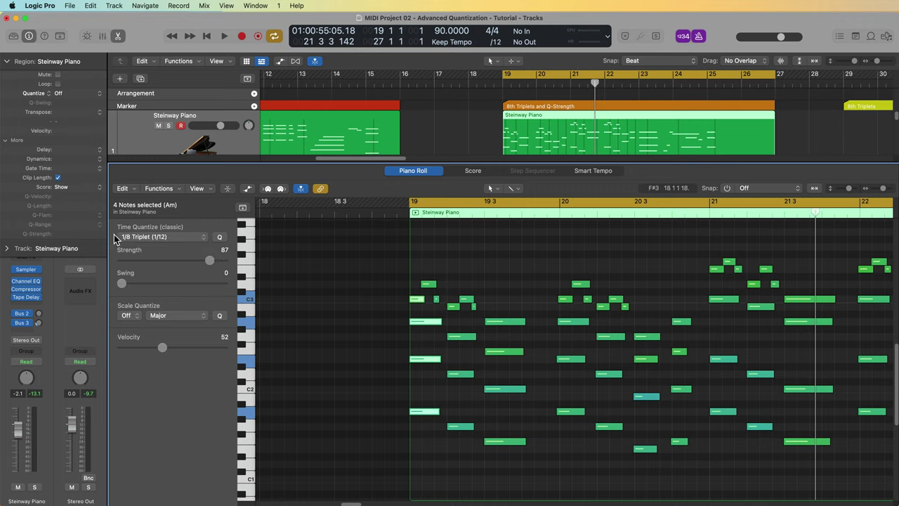
left_click(482, 256)
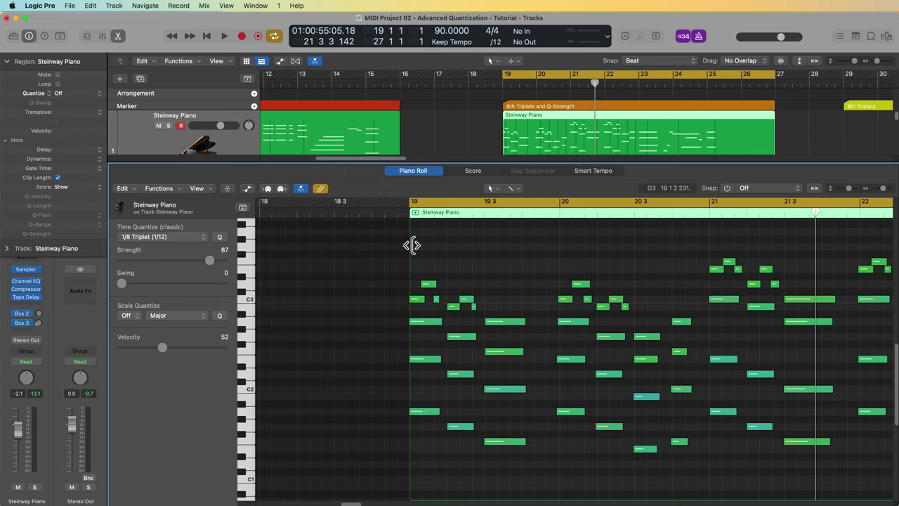
key("space")
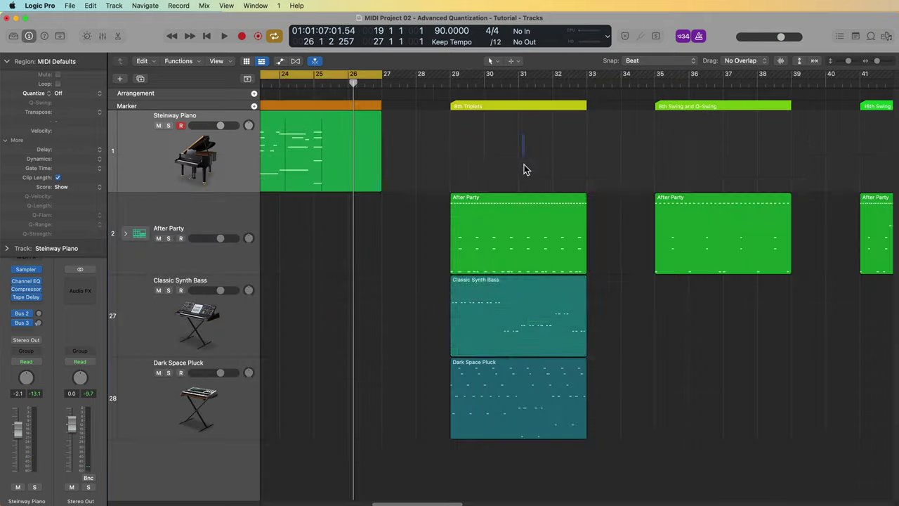
Set the cycle range to the three 8th Triplets regions at bars 29 to 33 and play them.
left_click_drag(521, 135, 486, 380)
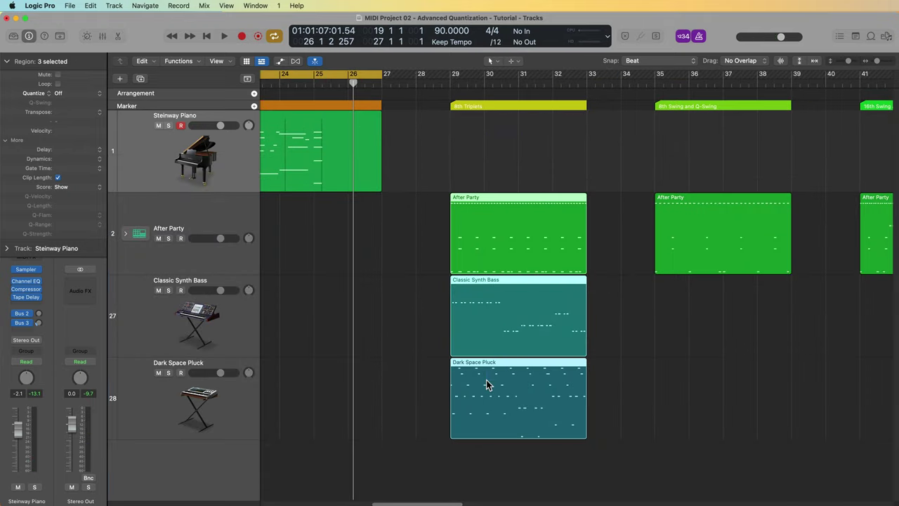
key("u")
key("space")
left_click(622, 403)
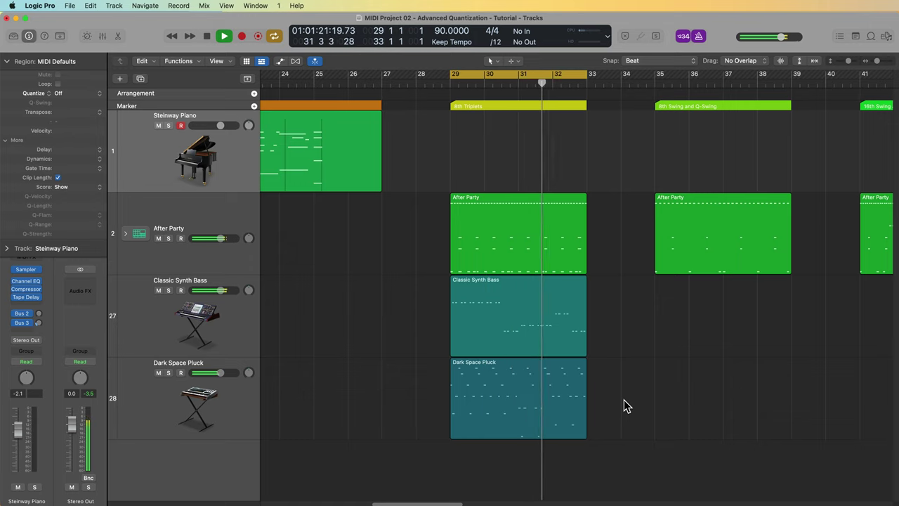
key("super+Right")
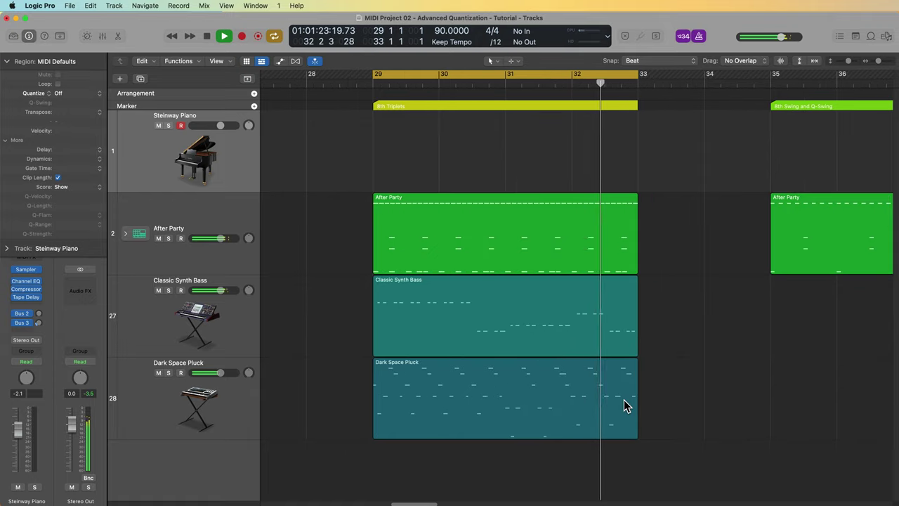
key("space")
View the drum notes of the After Party region at bar 29 in the Piano Roll, then close the editor.
left_click(560, 238)
double_click(560, 237)
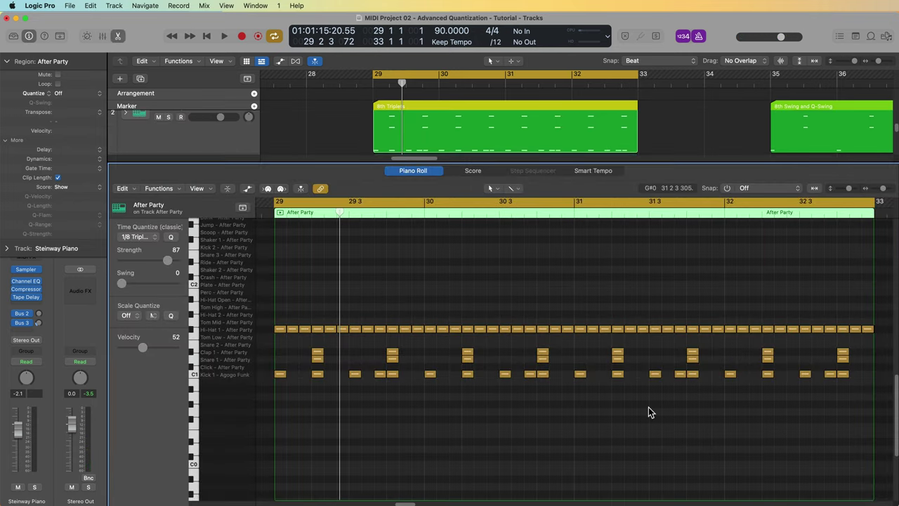
key("e")
Open the Classic Synth Bass region in the Piano Roll and shrink the editor so more of the tracks show above it.
left_click(662, 375)
double_click(499, 327)
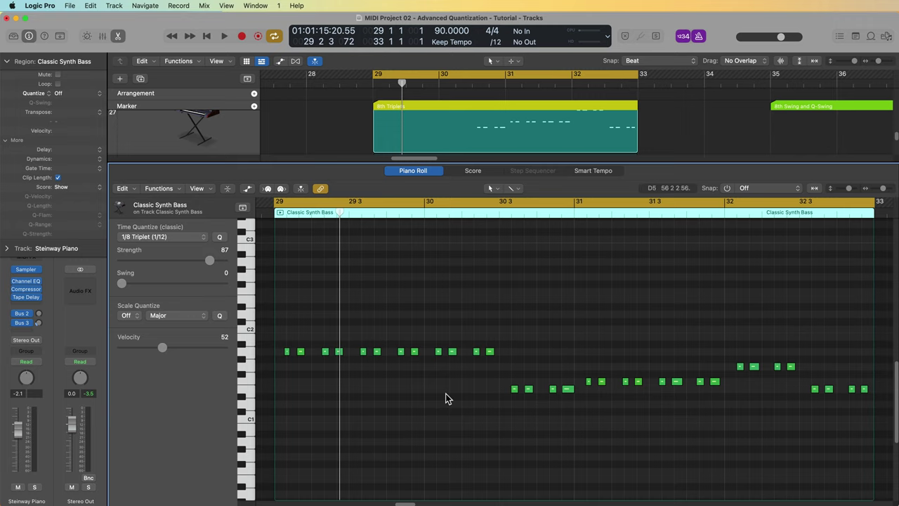
left_click_drag(479, 163, 482, 276)
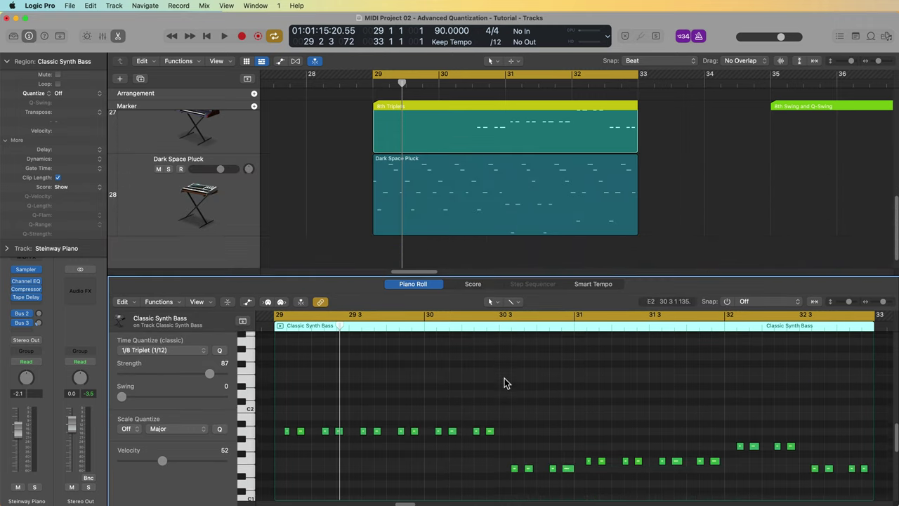
scroll(504, 381, "down", 2)
left_click(689, 172)
scroll(689, 172, "up", 4)
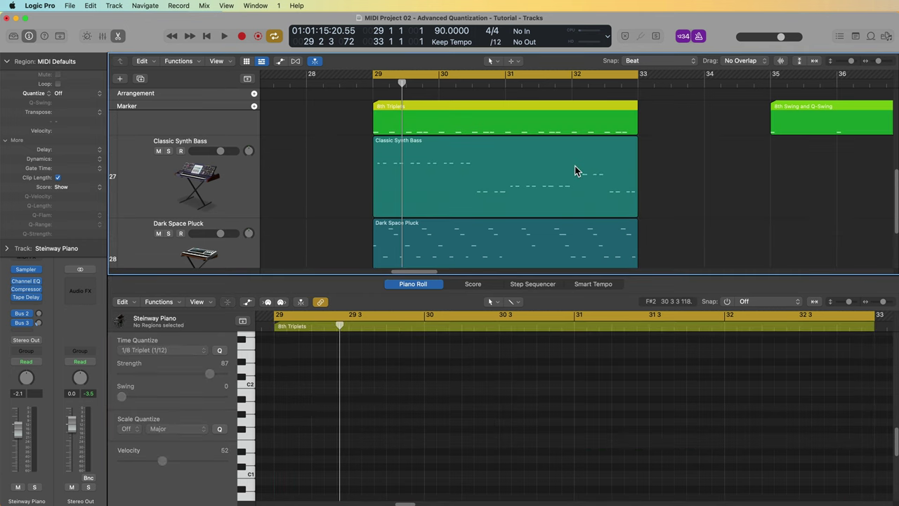
Quantize the Classic Synth Bass region to 1/8 Triplet (1/12) at region level.
left_click(575, 168)
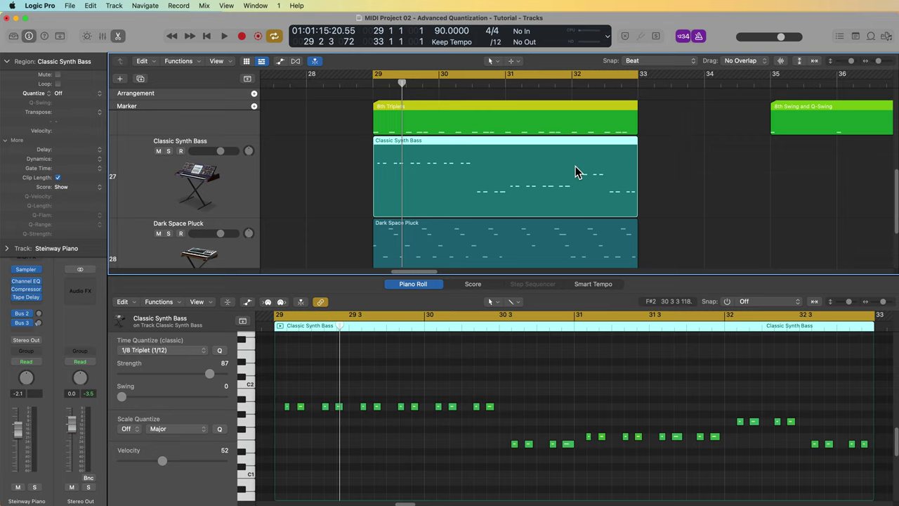
left_click(335, 177)
left_click(421, 175)
left_click(64, 93)
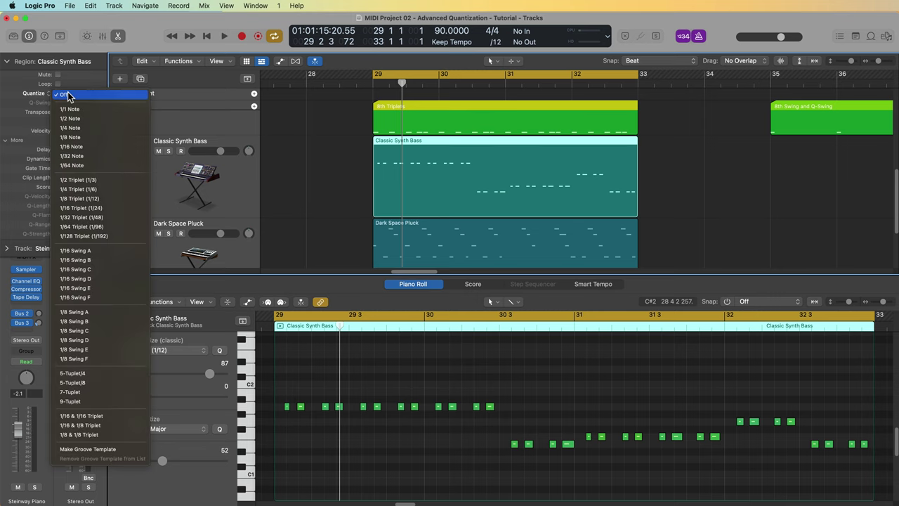
left_click(114, 199)
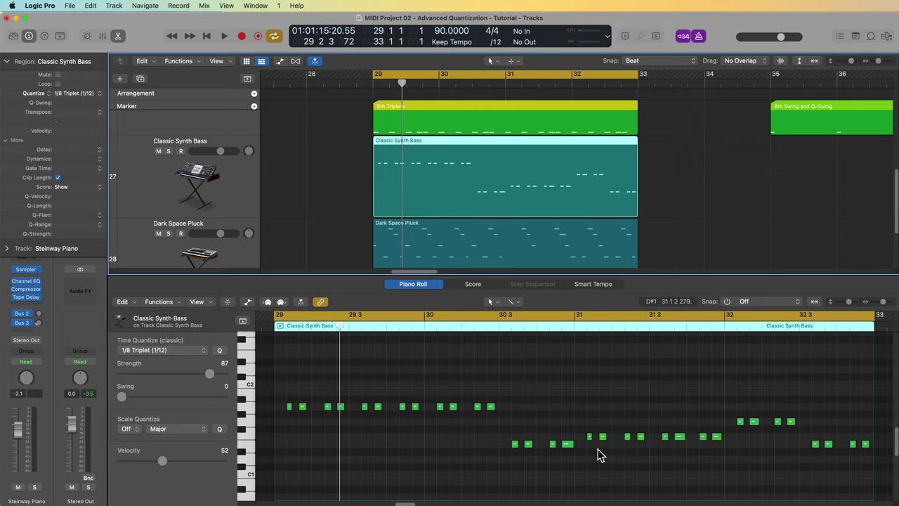
Quantize the Dark Space Pluck region to 1/8 Triplet (1/12) at region level.
left_click(532, 242)
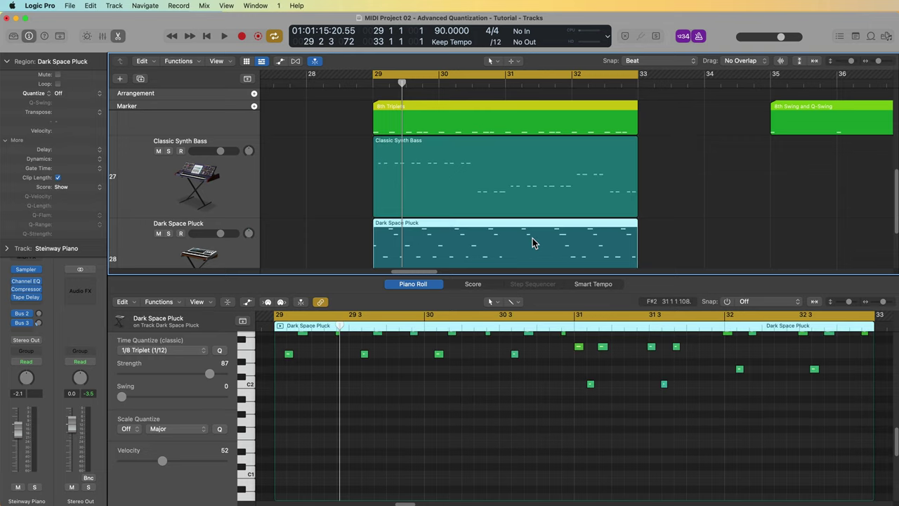
scroll(540, 473, "up", 3)
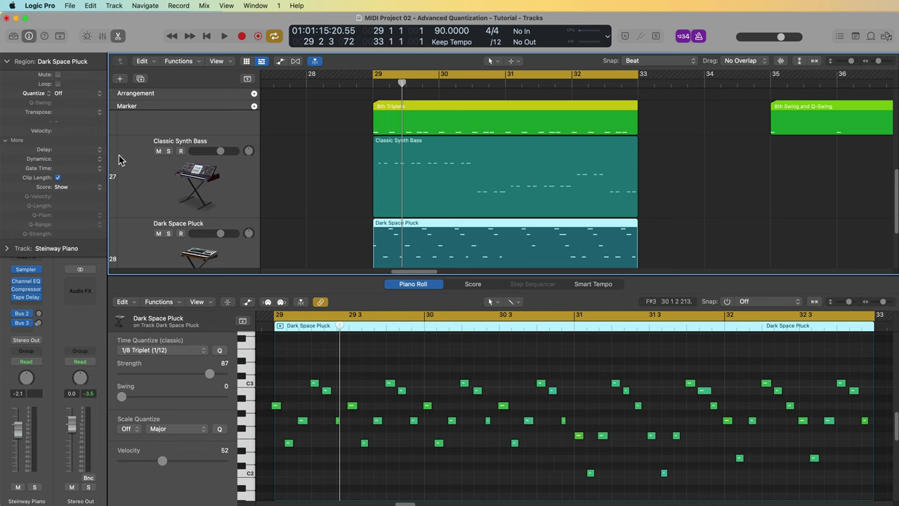
left_click(83, 92)
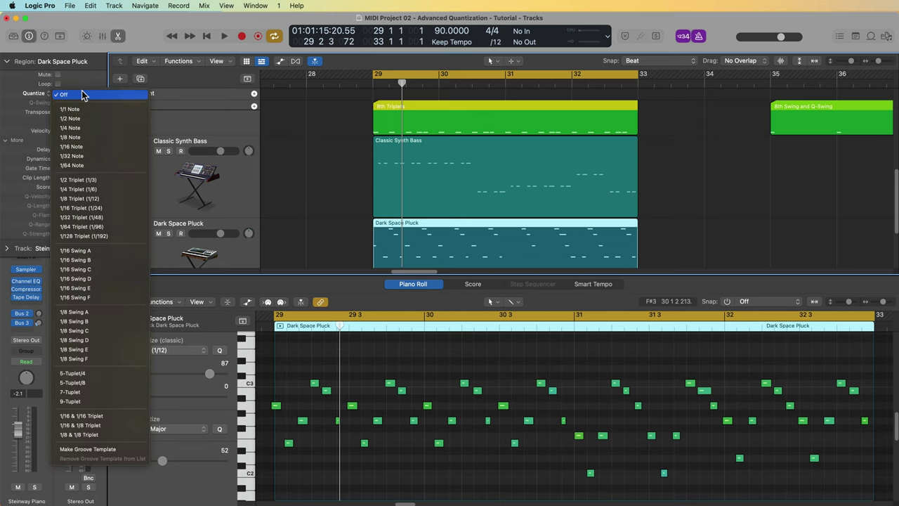
left_click(112, 201)
Play the quantized triplet section, lower the Classic Synth Bass track volume slightly, and view the Dark Space Pluck notes.
key("space")
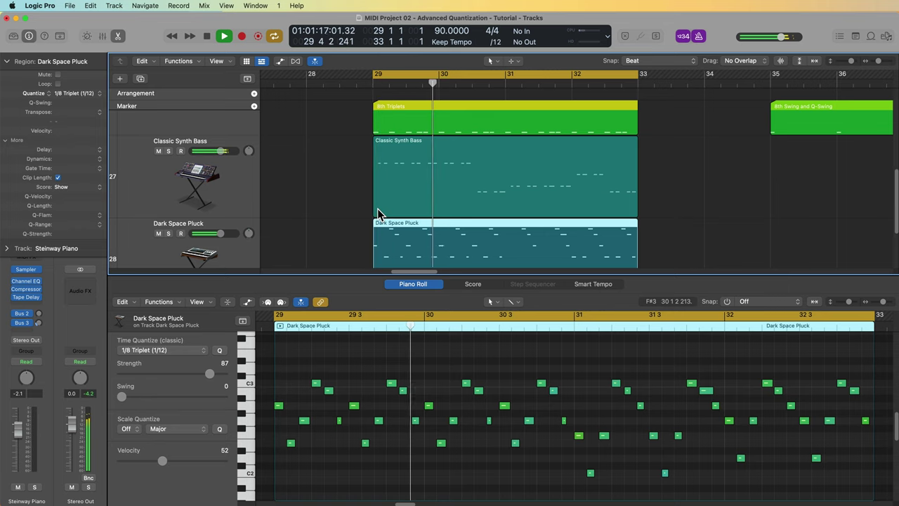
left_click(216, 158)
left_click_drag(220, 151, 216, 151)
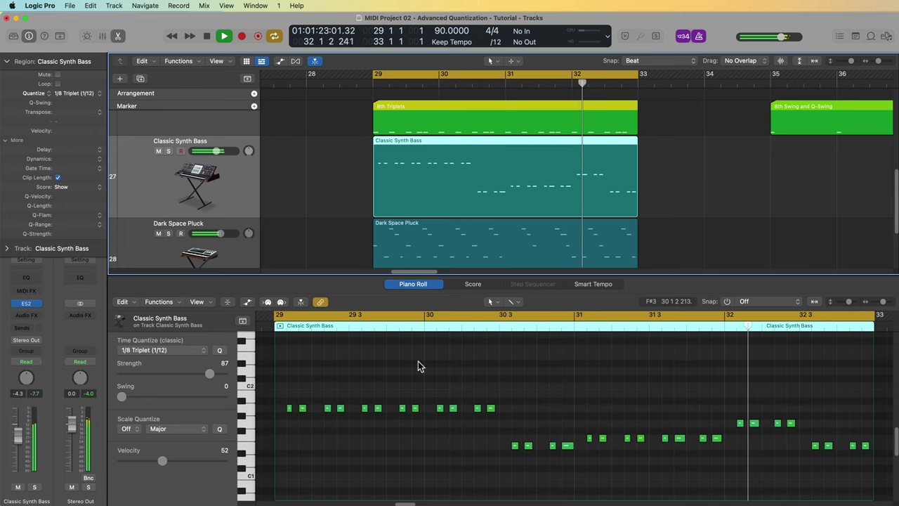
left_click(491, 250)
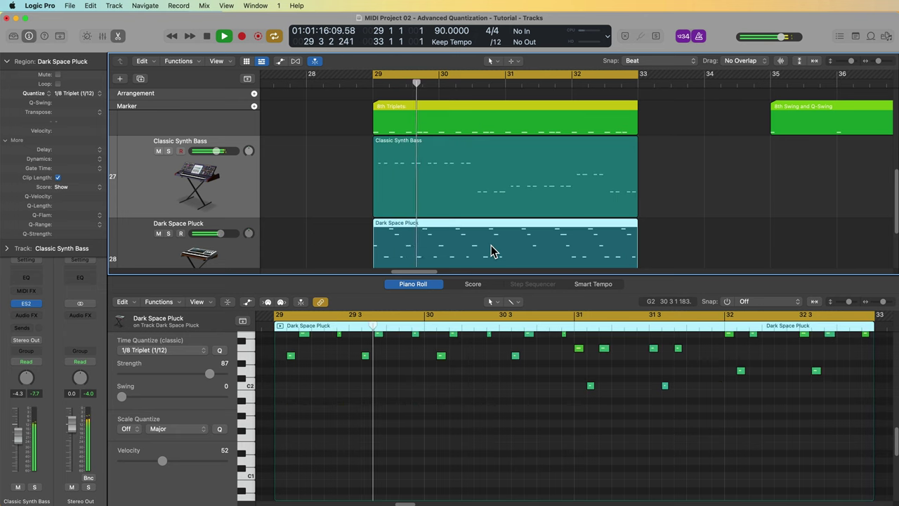
scroll(531, 402, "up", 3)
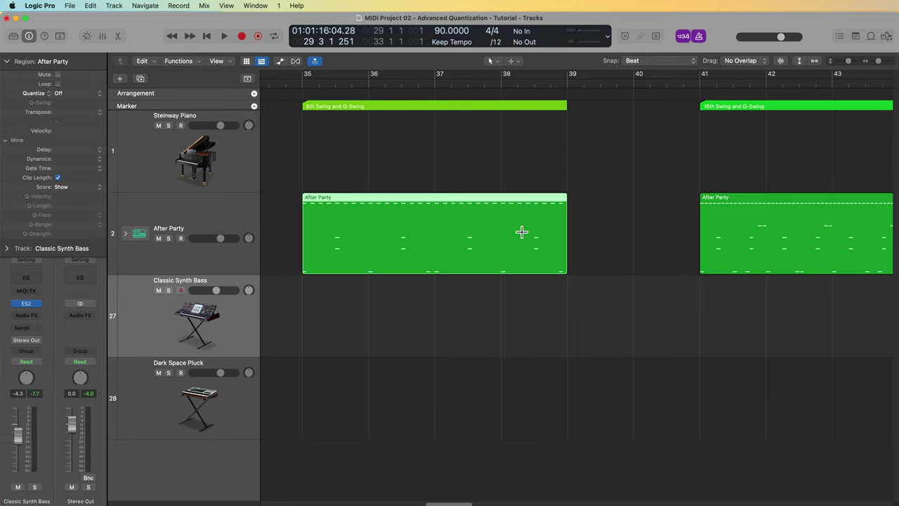
Set the cycle range to the After Party region at bars 35 to 39, open it in the Piano Roll, and play it.
key("super+u")
double_click(523, 234)
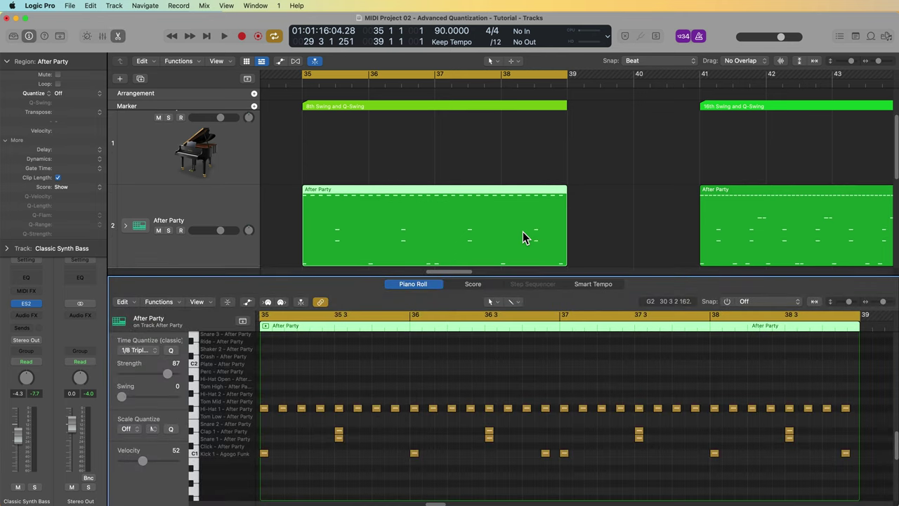
key("space")
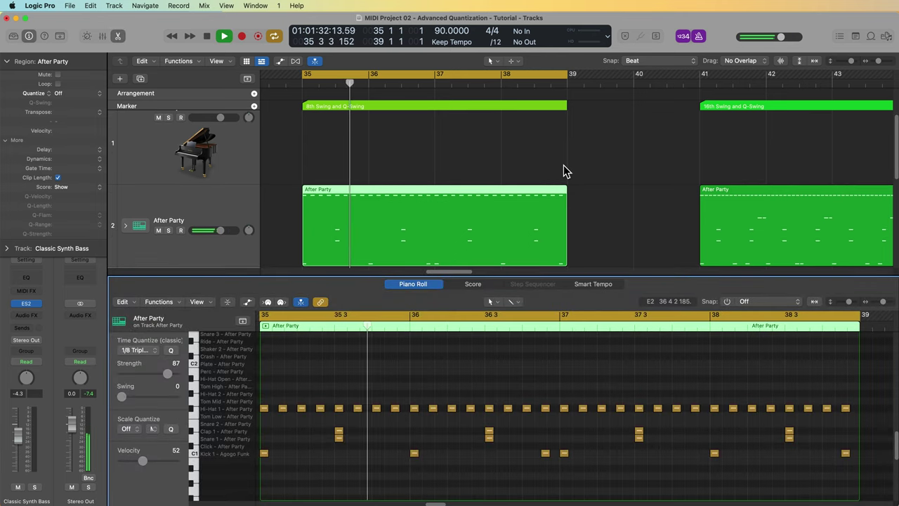
key("space")
Change the control bar division to /16 and finally to /8, and play the After Party region.
left_click(500, 44)
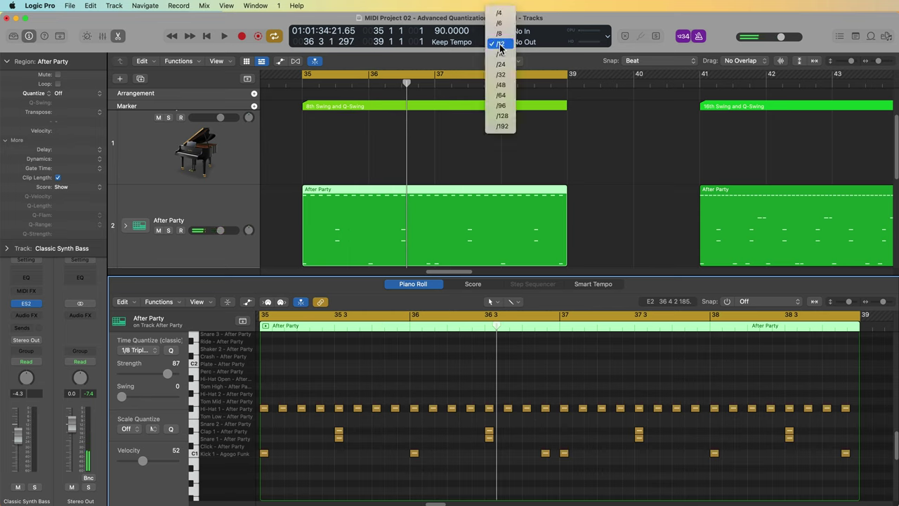
left_click(501, 54)
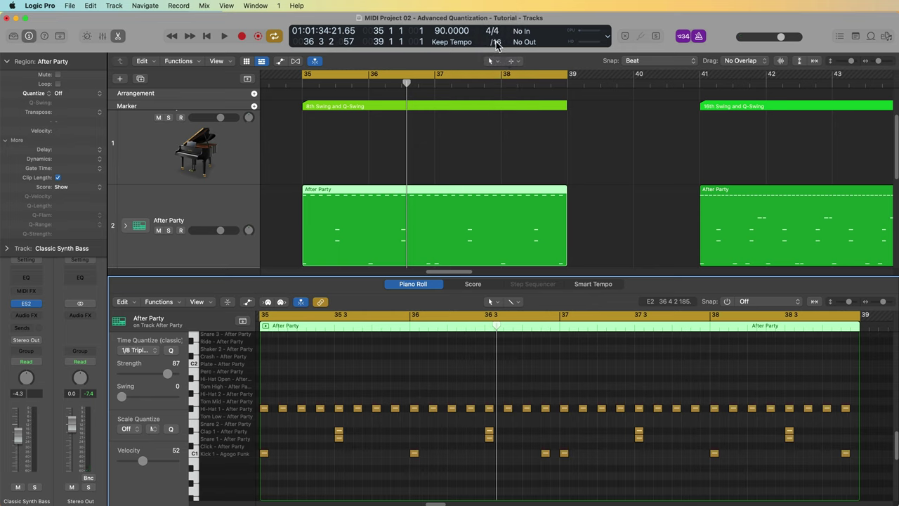
left_click(500, 43)
left_click(500, 22)
key("space")
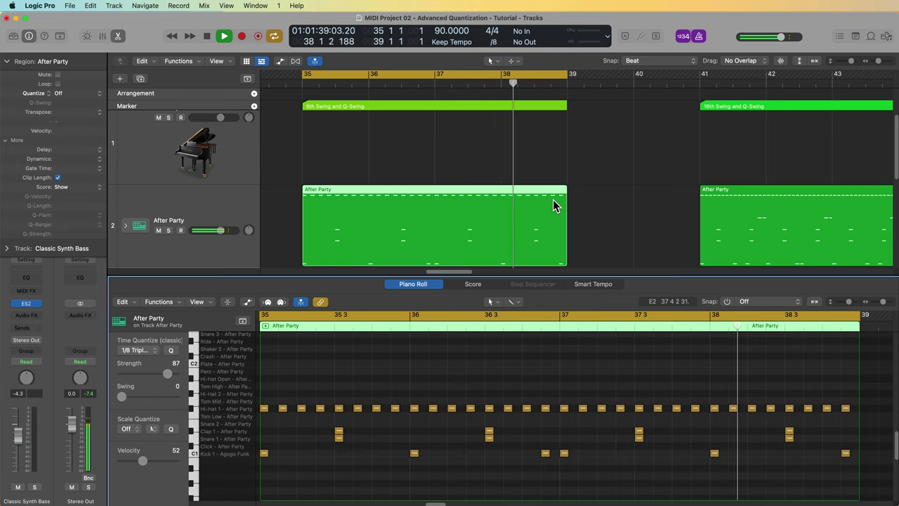
key("space")
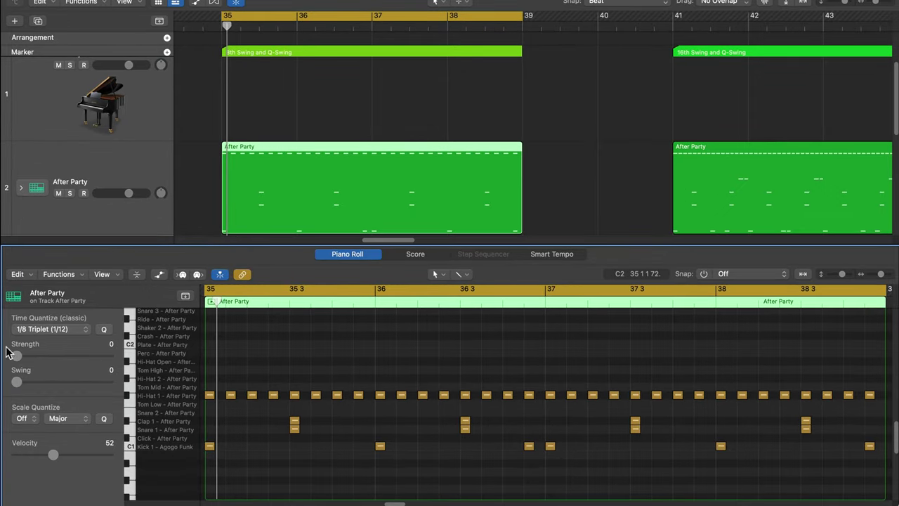
Quantize all After Party notes to 1/8 Note with Strength 100 and Swing 26, and play the region.
left_click(42, 330)
left_click(50, 255)
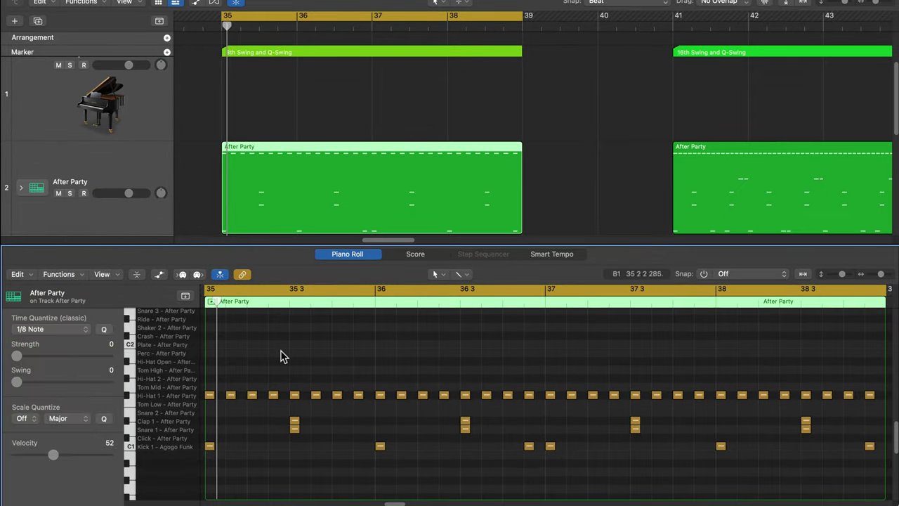
key("super+a")
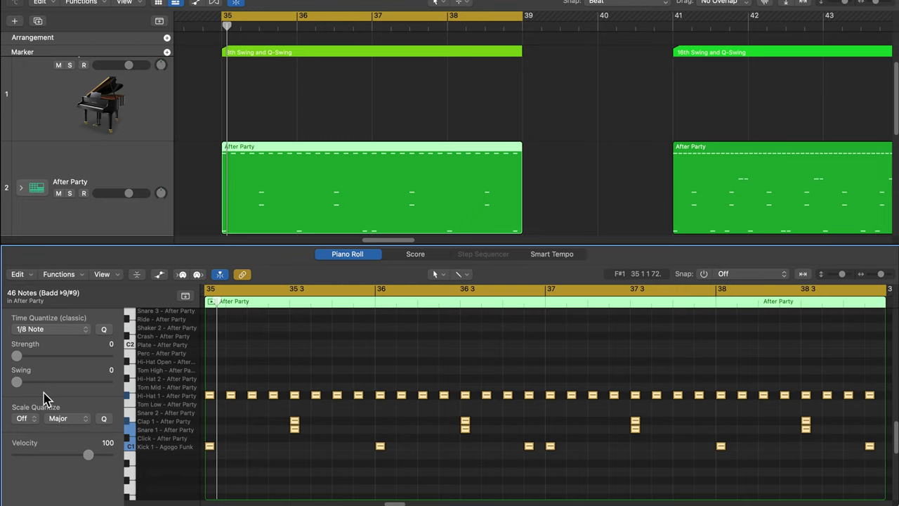
left_click_drag(16, 355, 109, 355)
left_click_drag(12, 383, 41, 395)
key("space")
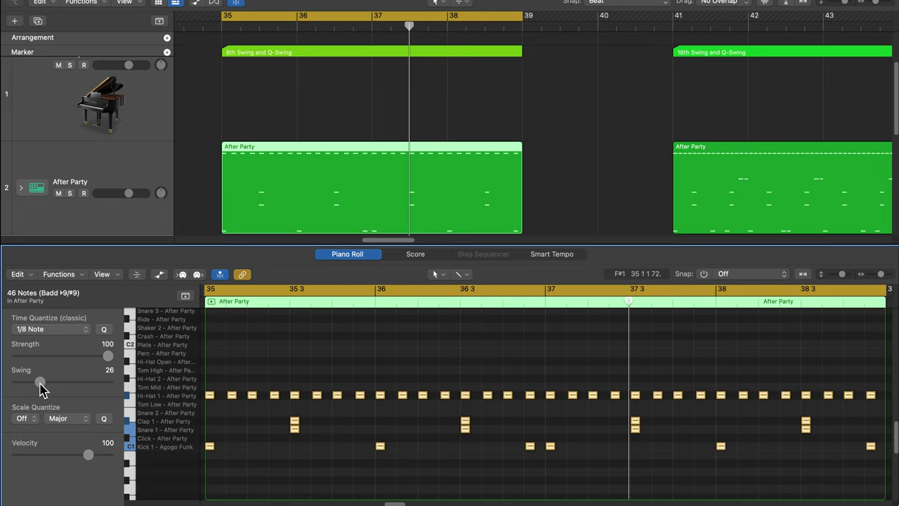
Raise the After Party notes' Swing to 66, play the region, and set the Swing to 100.
left_click_drag(40, 384, 82, 383)
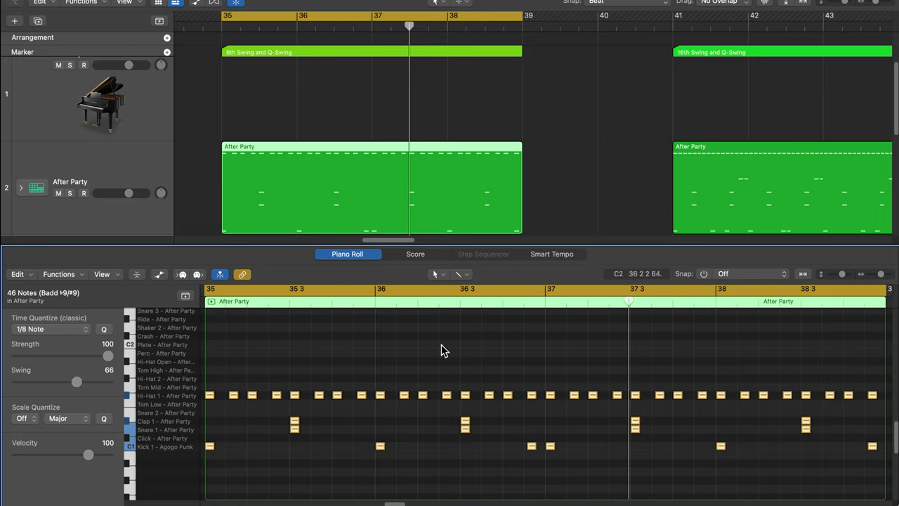
key("space")
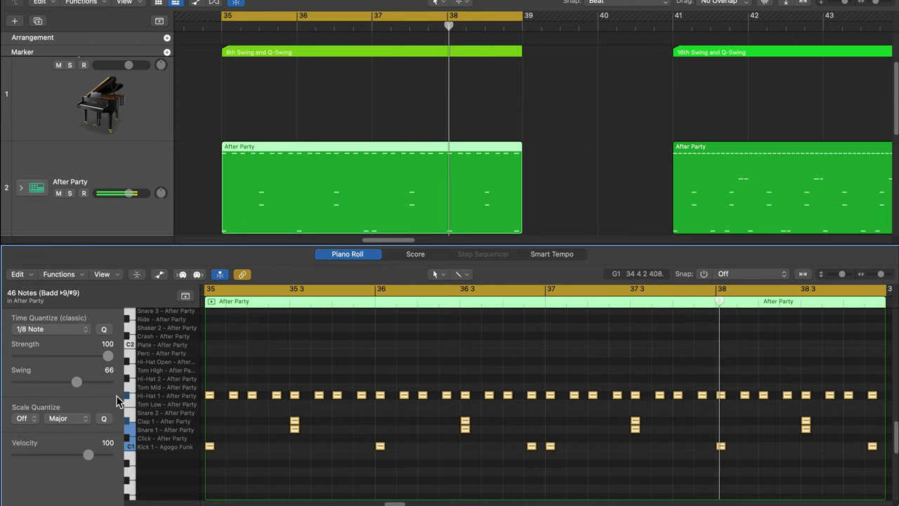
left_click_drag(76, 382, 115, 383)
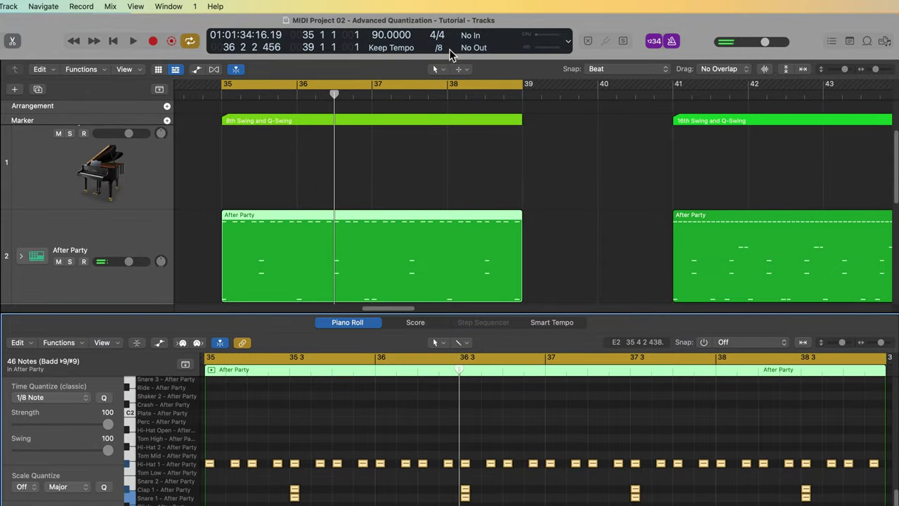
Set the control bar division to /12, and set the After Party notes' Swing to 77, 100 and finally 0.
left_click(443, 49)
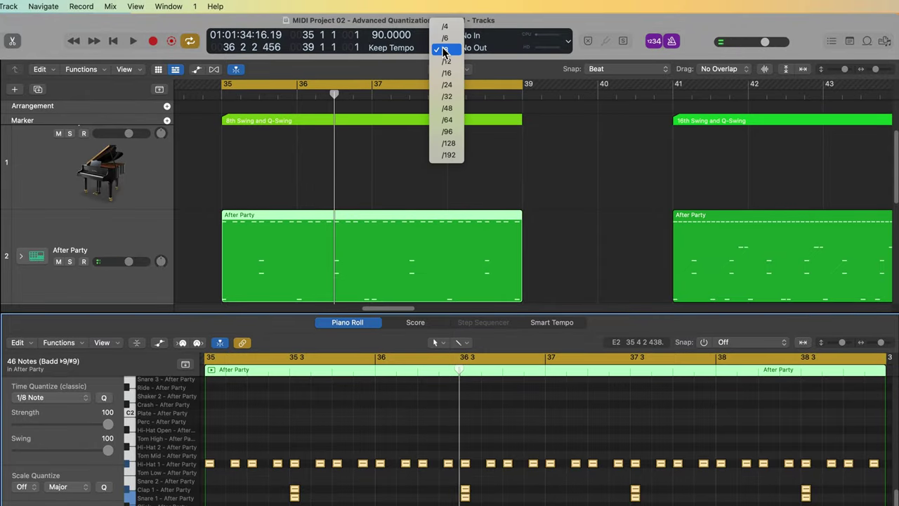
left_click(453, 61)
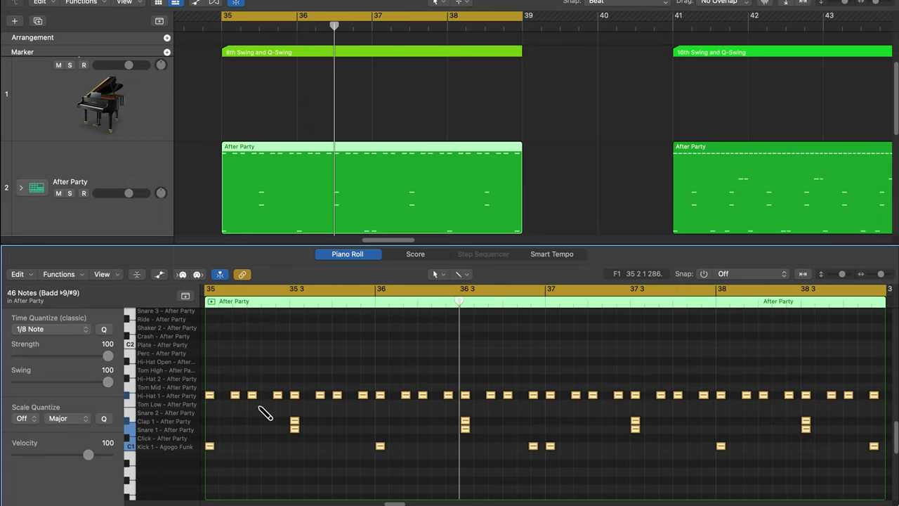
key("super+Right")
key("super+Right")
key("super+Right")
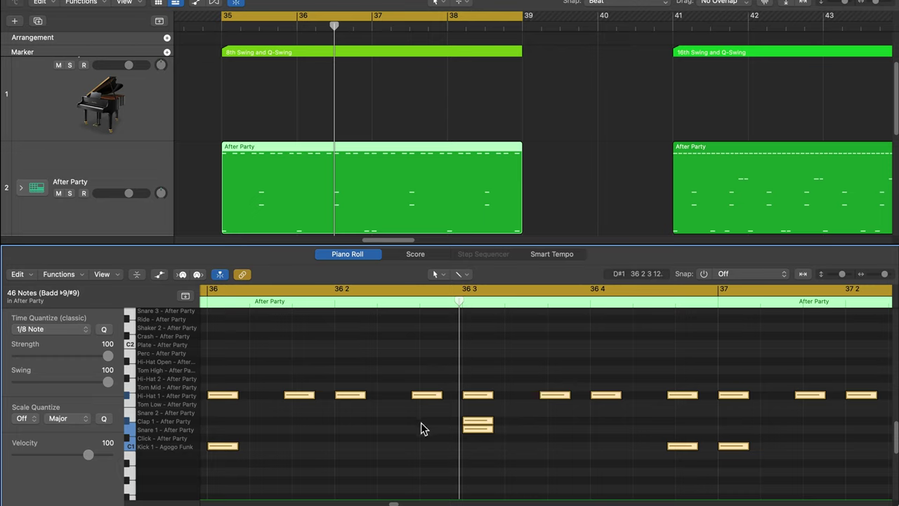
left_click_drag(108, 381, 89, 408)
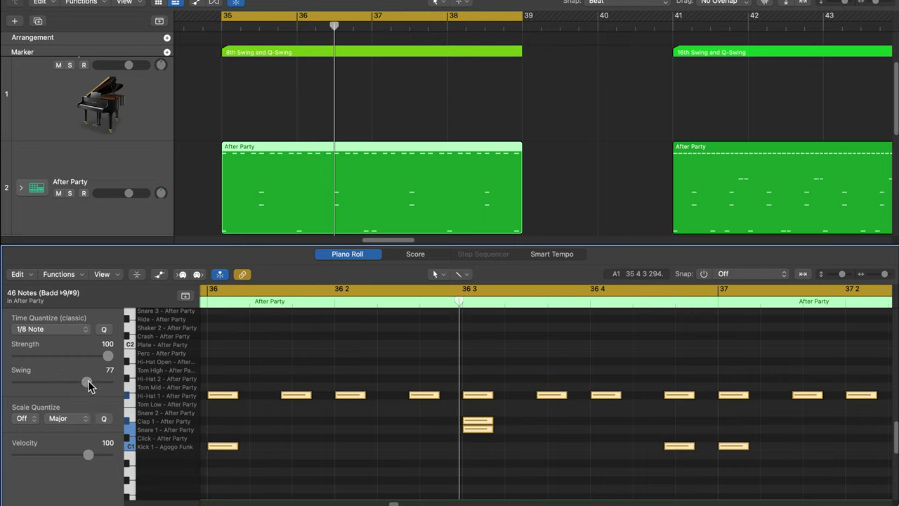
left_click_drag(88, 383, 225, 400)
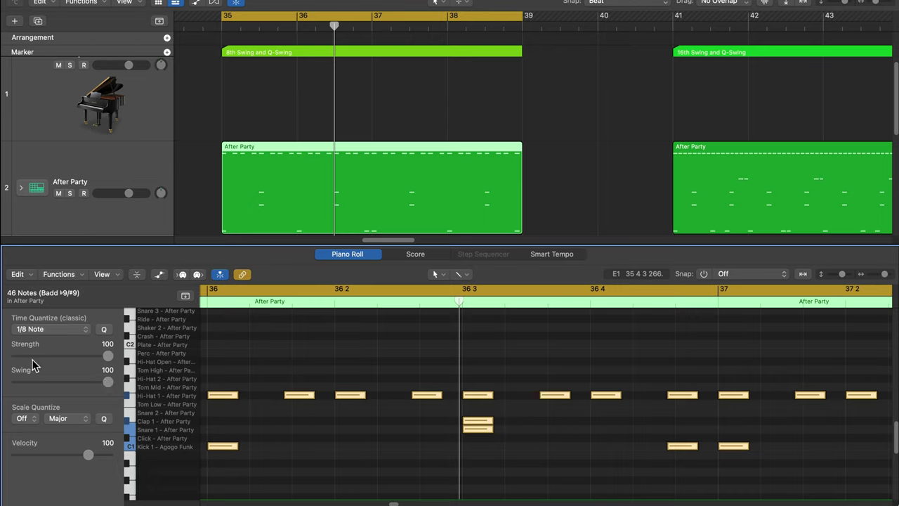
left_click_drag(107, 383, 16, 383)
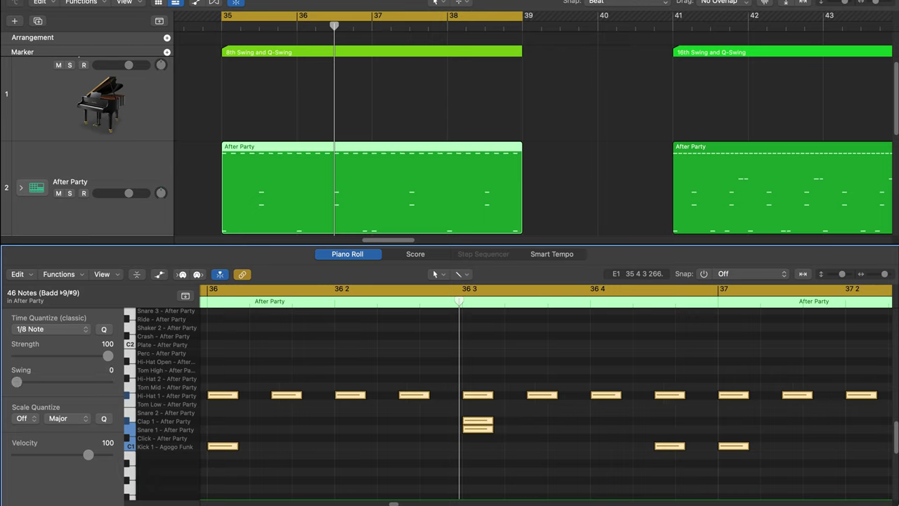
Enlarge the Piano Roll and set the After Party notes' Time Quantize to 1/8 Swing A.
left_click_drag(134, 246, 169, 44)
left_click(70, 130)
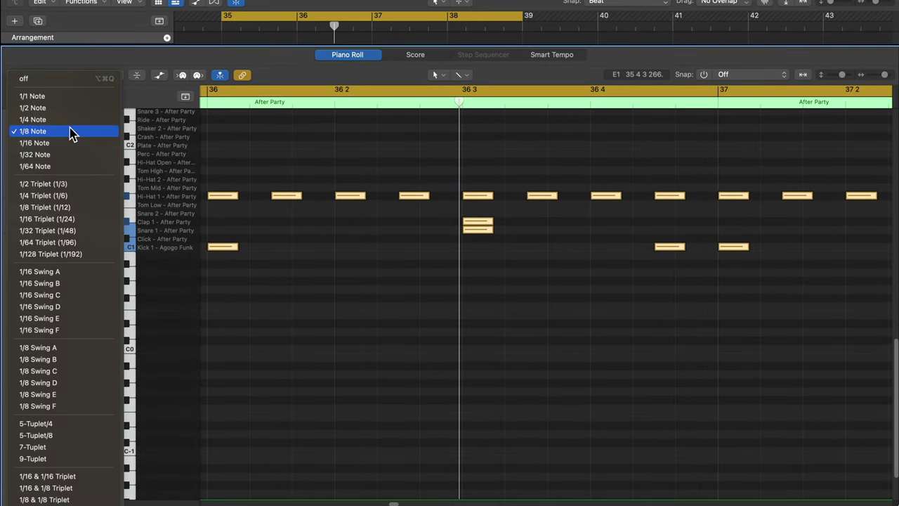
left_click(69, 131)
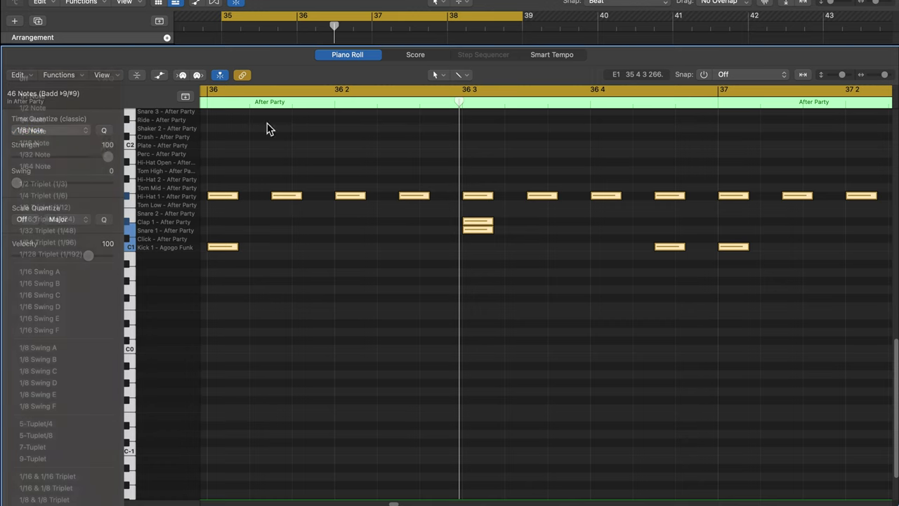
left_click(77, 133)
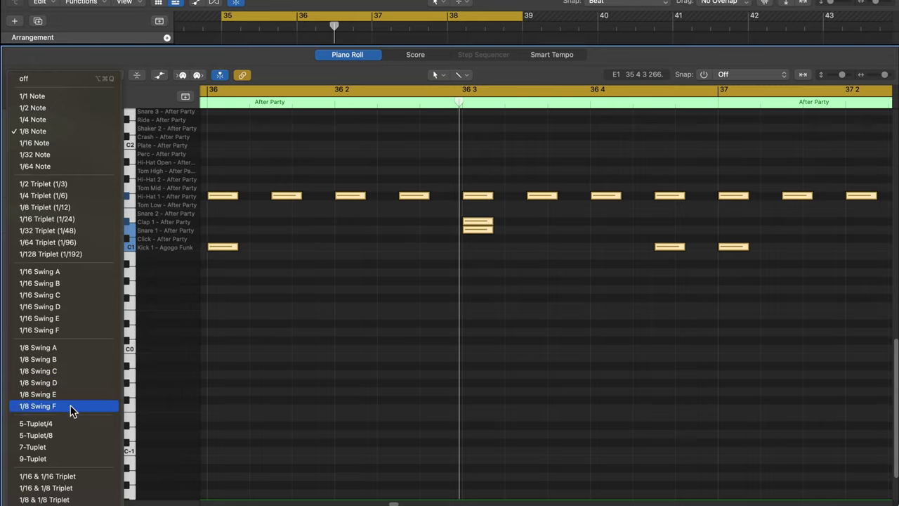
left_click(68, 351)
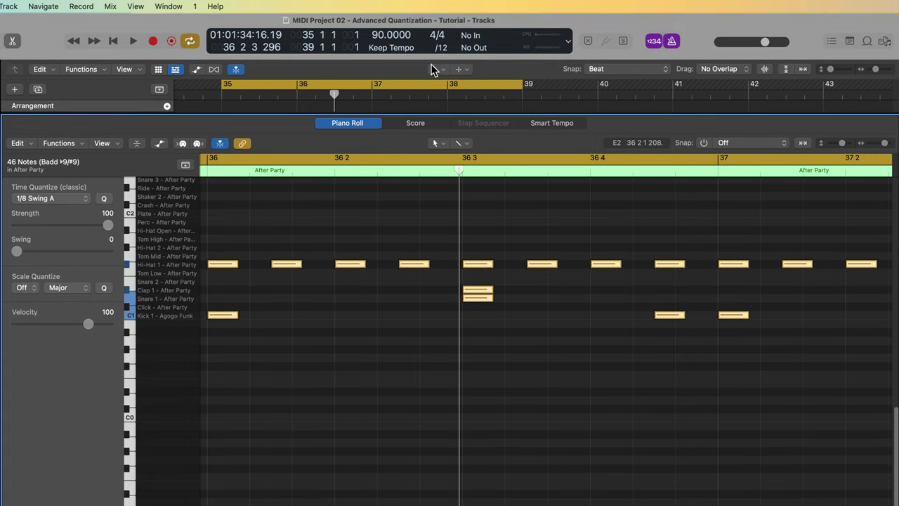
Set the control bar division to /8 and quantize the After Party notes to 1/8 Swing B, C and finally D.
left_click(441, 53)
left_click(443, 68)
left_click(49, 199)
left_click(78, 212)
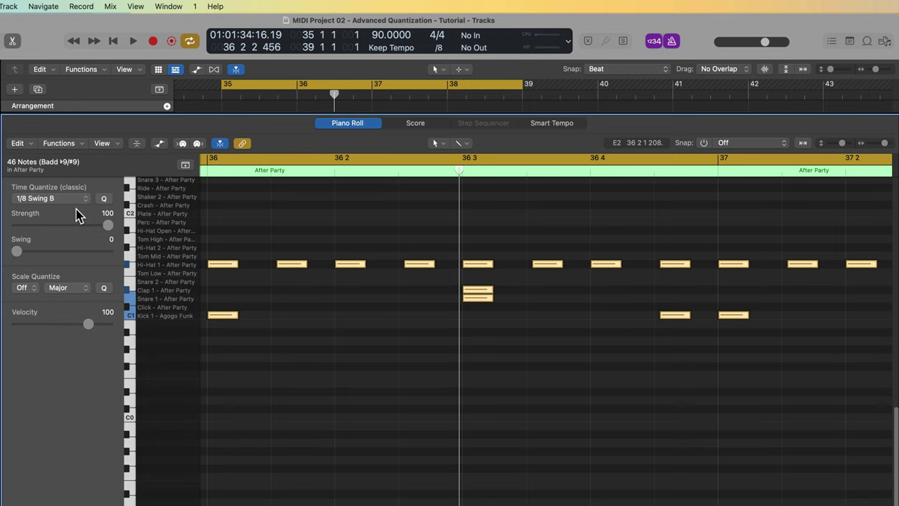
left_click(73, 202)
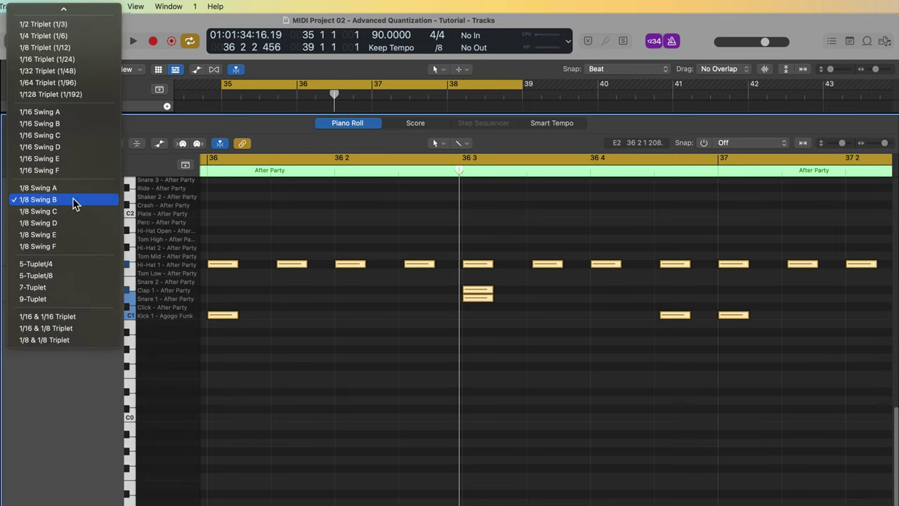
left_click(73, 215)
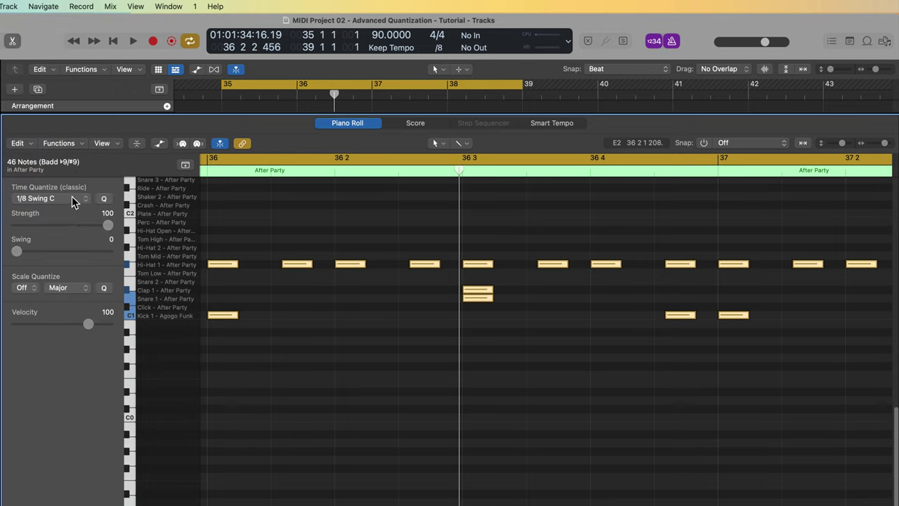
left_click(73, 202)
left_click(69, 211)
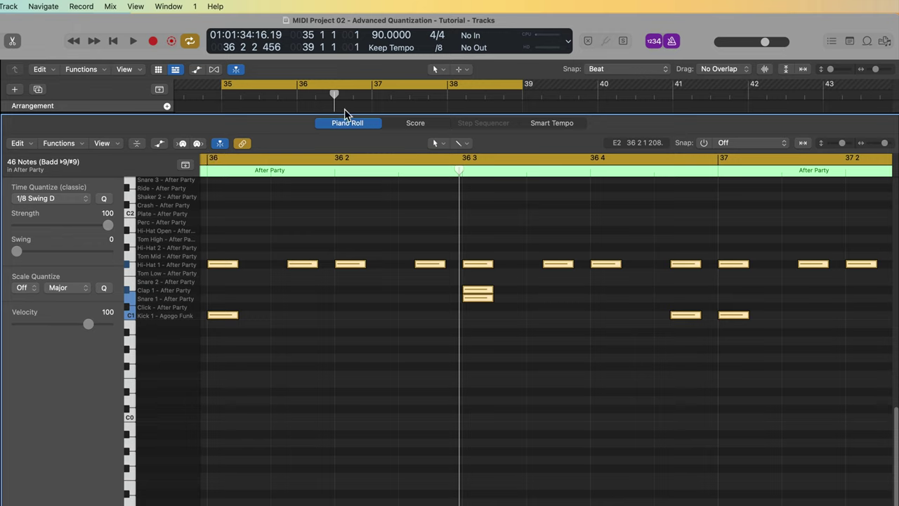
Switch the control bar division to /16 and back to /12, and quantize the After Party notes to 1/8 Swing E.
left_click(442, 50)
left_click(447, 76)
left_click(447, 48)
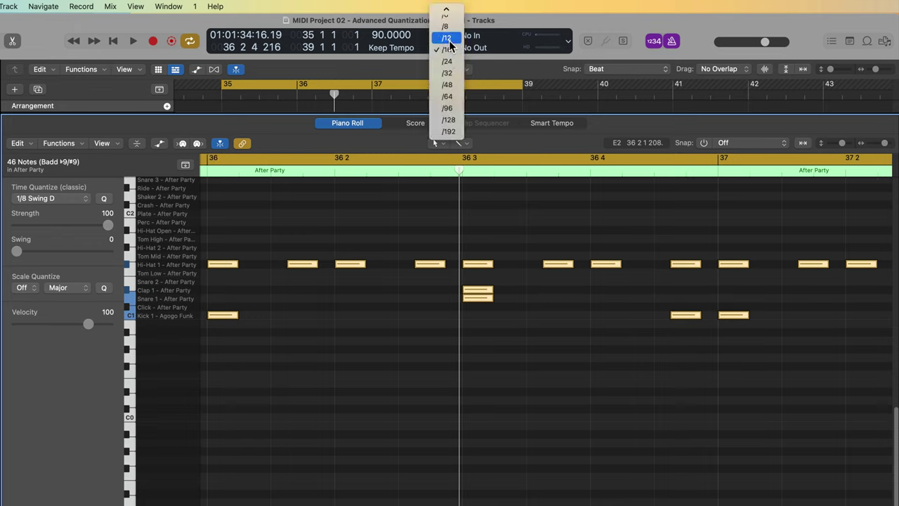
left_click(452, 41)
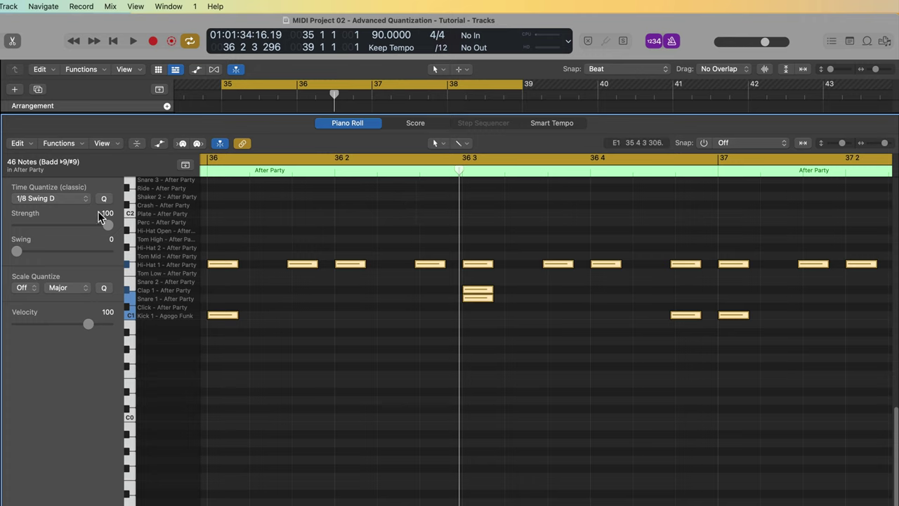
left_click(76, 199)
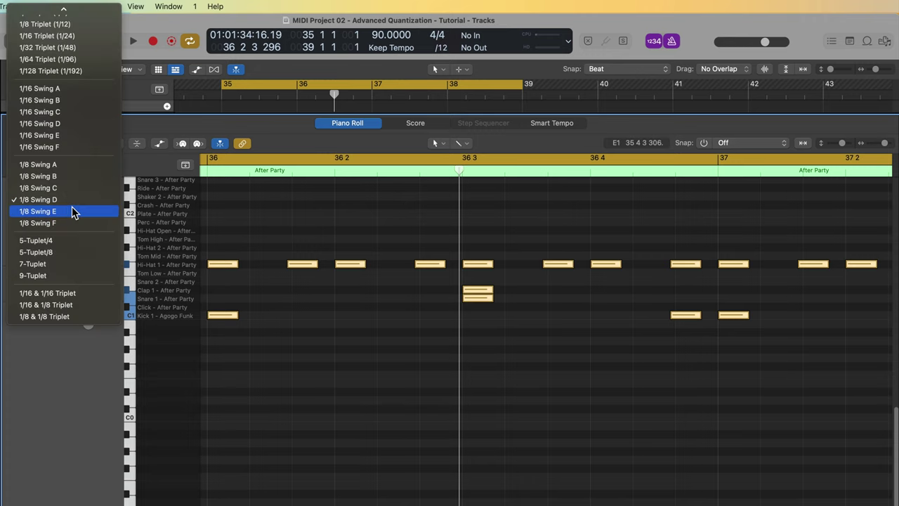
left_click(75, 211)
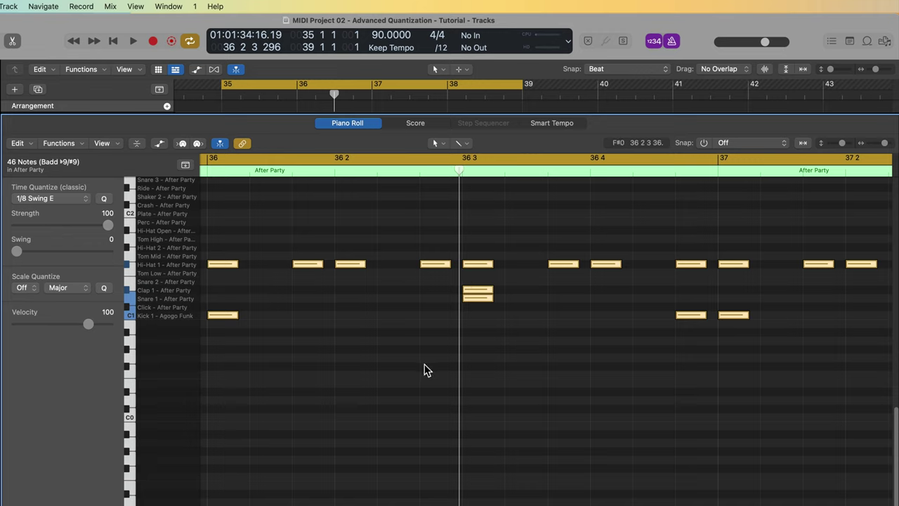
Quantize the After Party notes to 1/8 Swing F, set the control bar division to /16, and play the region.
left_click(77, 200)
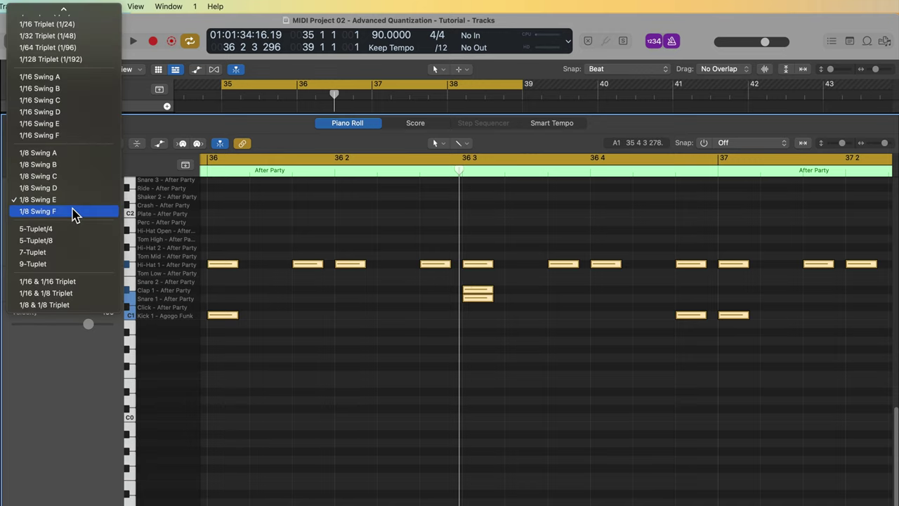
left_click(75, 211)
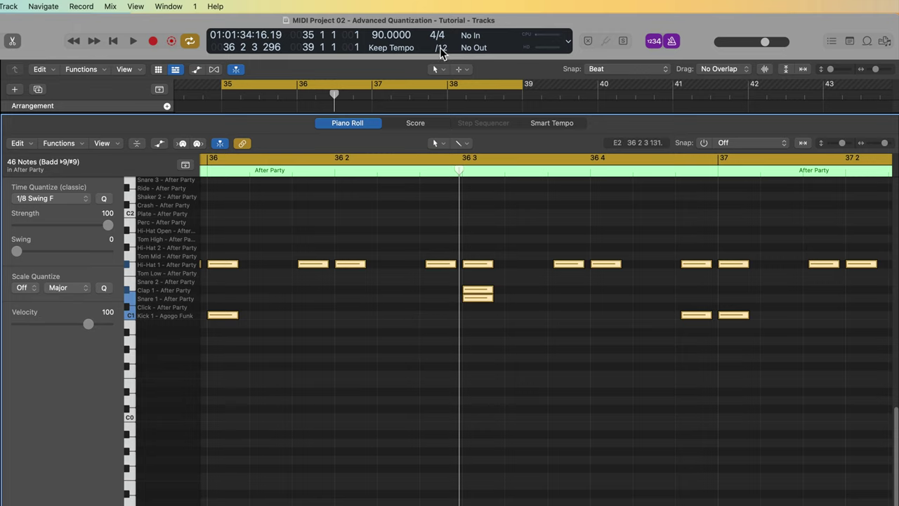
left_click(441, 48)
left_click(447, 62)
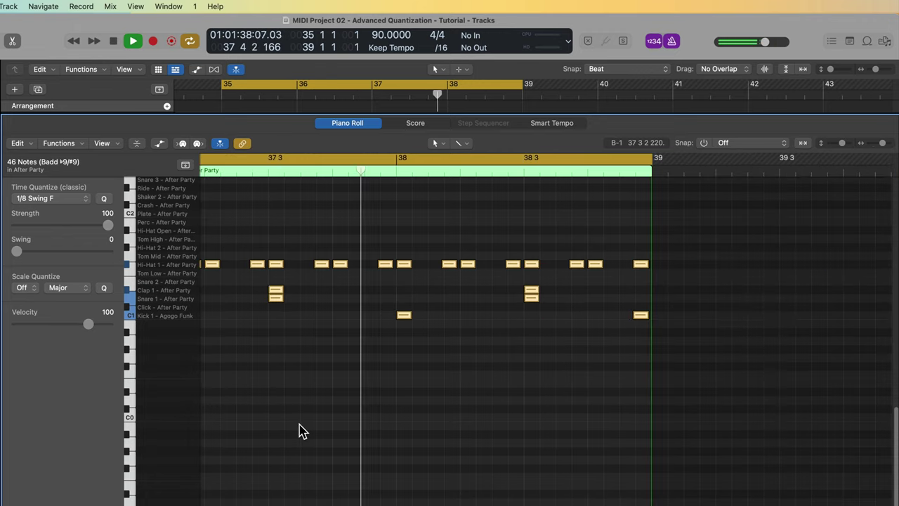
key("space")
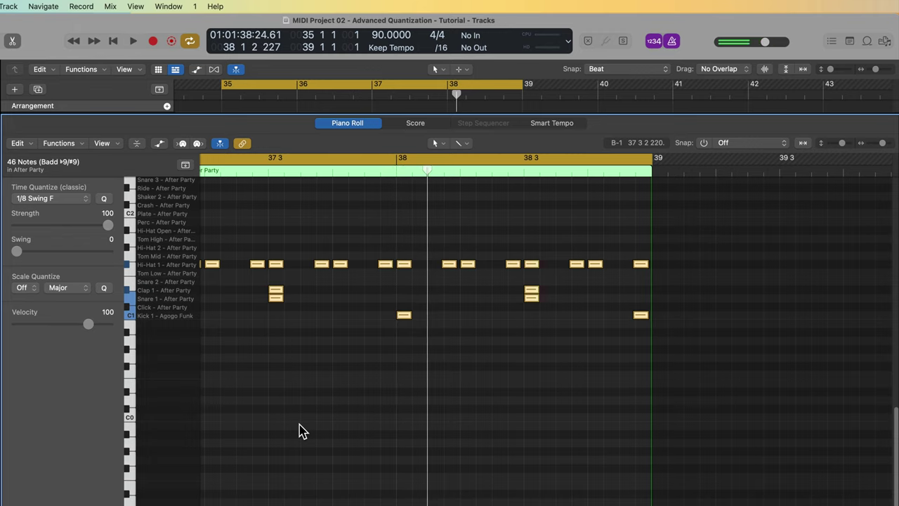
Return the After Party notes to 1/8 Swing E and play the region with the control bar division set to /12.
left_click(67, 199)
left_click(66, 190)
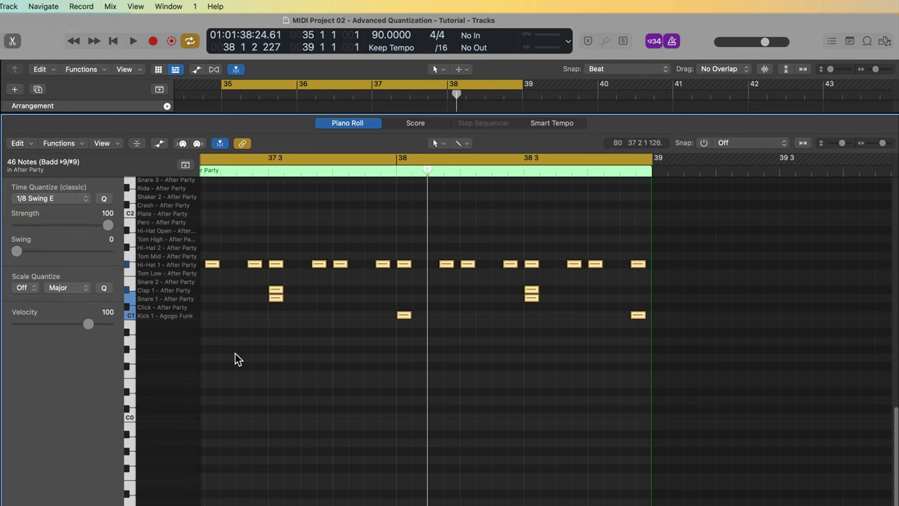
key("space")
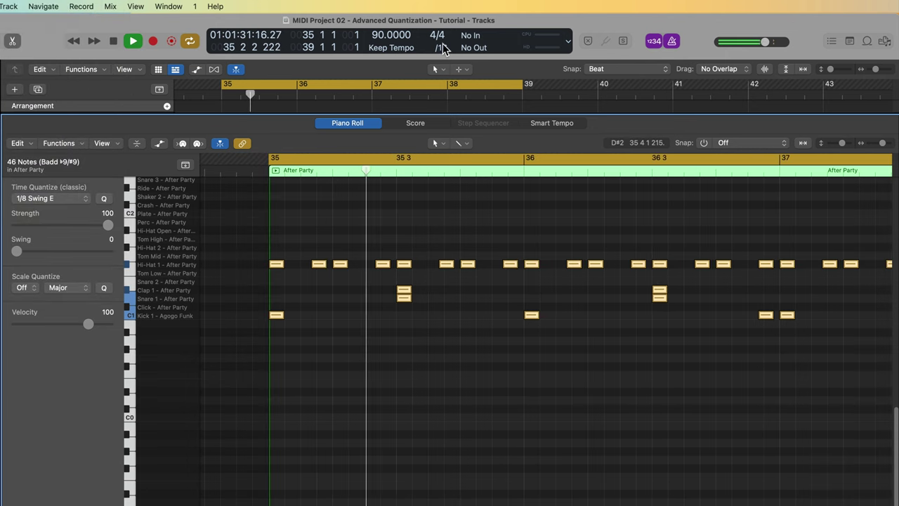
left_click(441, 47)
left_click(446, 37)
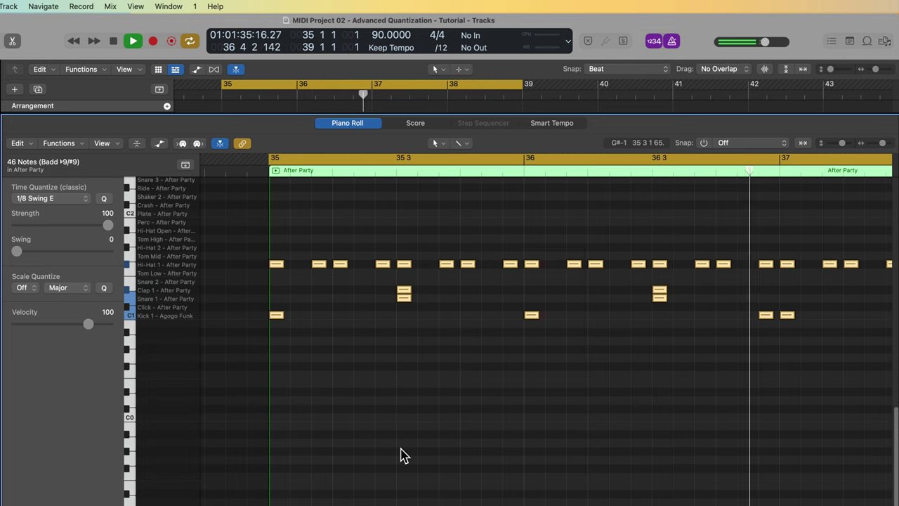
key("space")
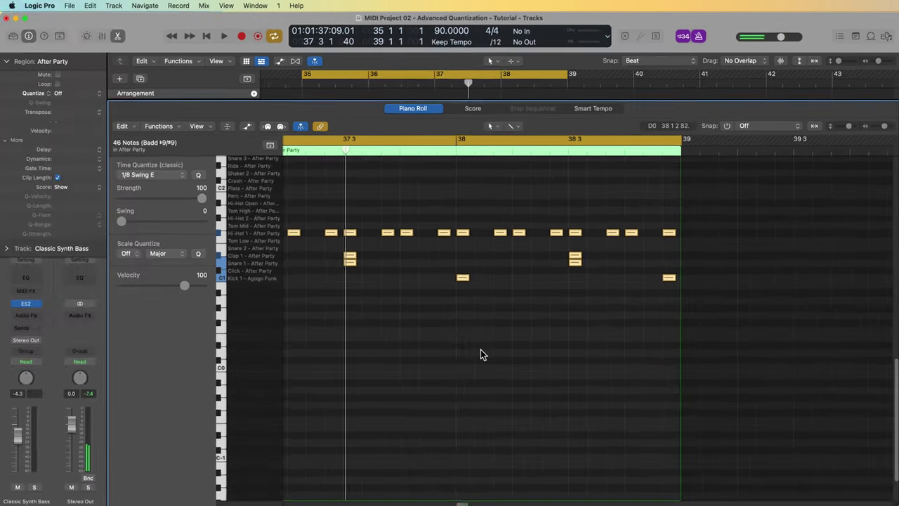
Close the Piano Roll and copy the Classic Synth Bass and Dark Space Pluck regions from bar 29 to bar 35.
key("p")
left_click(484, 362)
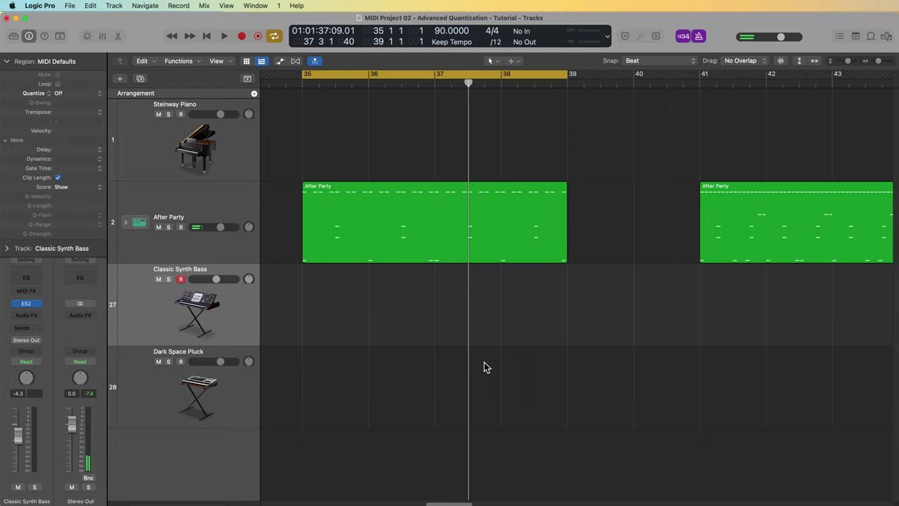
key("super+Left")
key("super+Left")
key("super+Left")
key("super+Left")
left_click_drag(403, 296, 368, 377)
left_click_drag(343, 315, 455, 315)
left_click(532, 351)
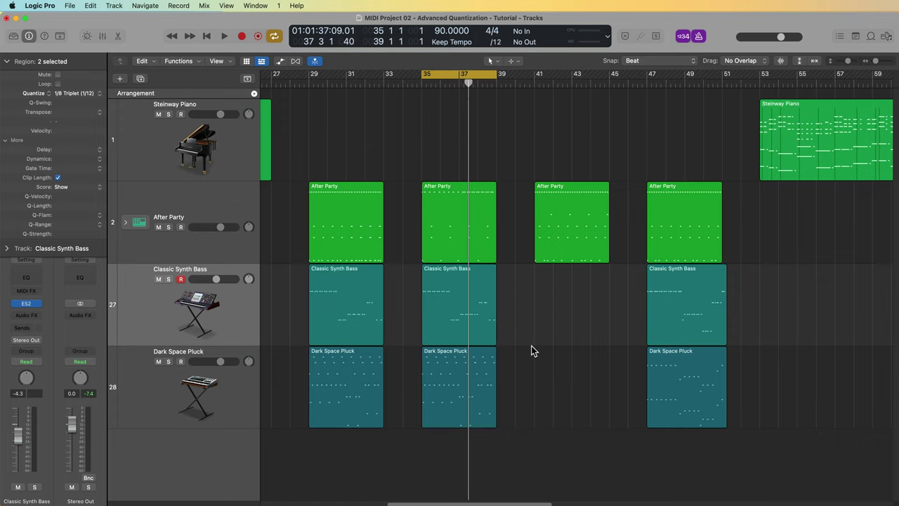
Play the After Party, Classic Synth Bass and Dark Space Pluck regions together over bars 35 to 39, and hide the global tracks.
left_click(447, 237)
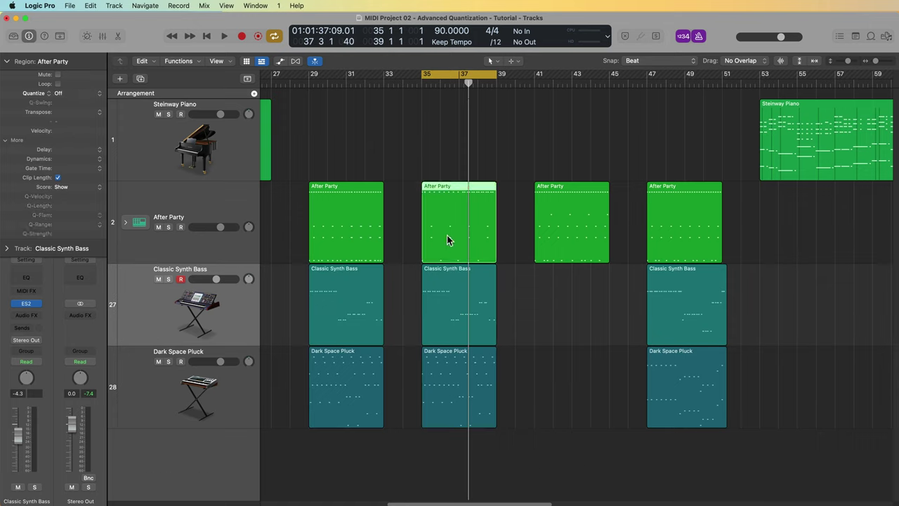
key("space")
key("super+Right")
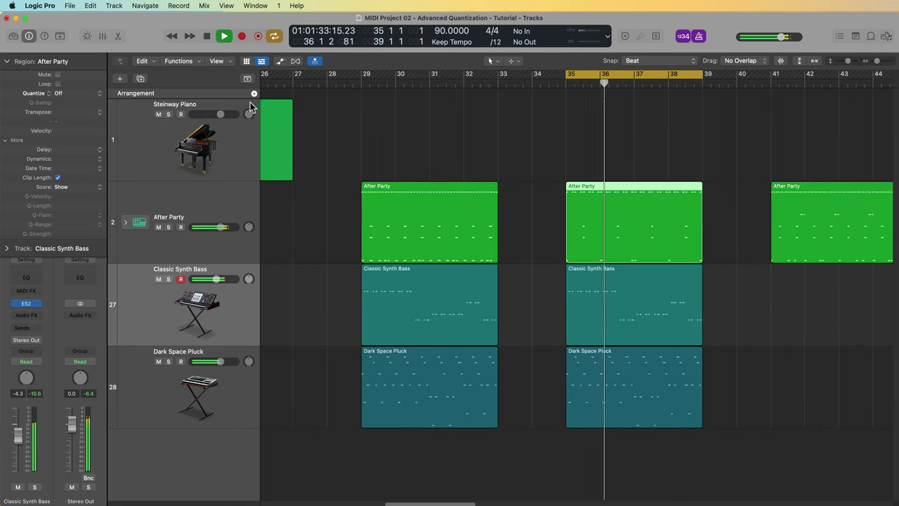
left_click(246, 78)
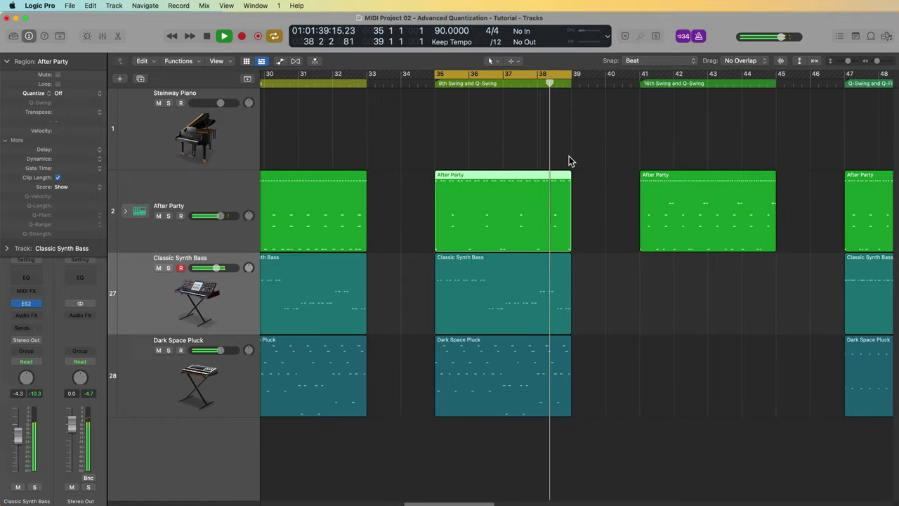
left_click(568, 161)
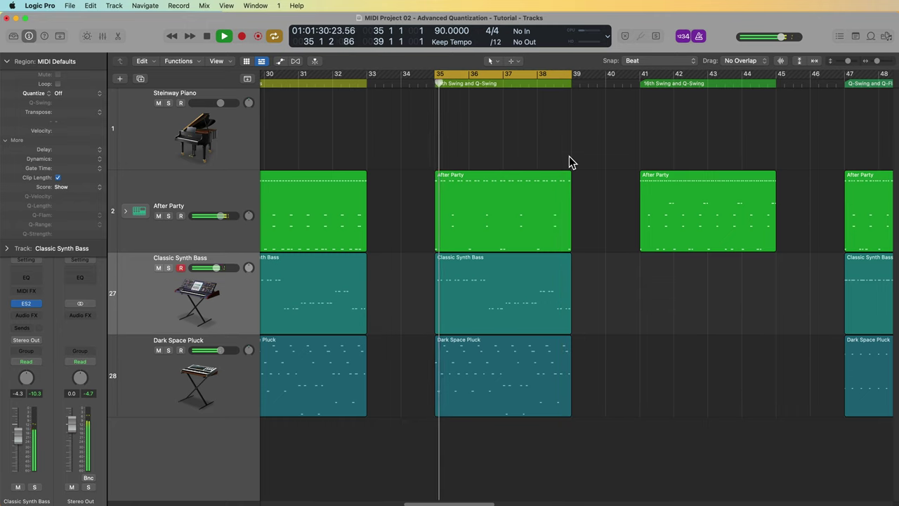
left_click_drag(607, 301, 559, 364)
key("space")
Open the After Party region at bar 35 in the Piano Roll and set its notes' Time Quantize to off.
double_click(513, 222)
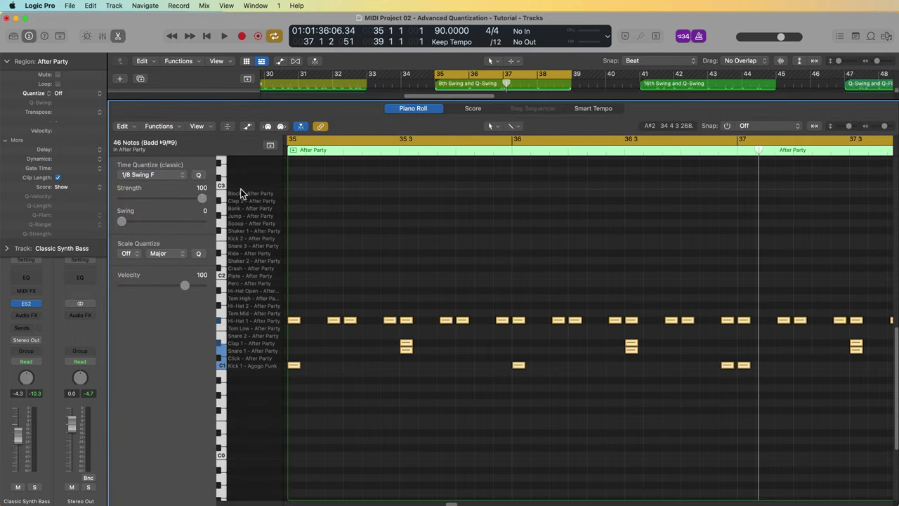
left_click(172, 179)
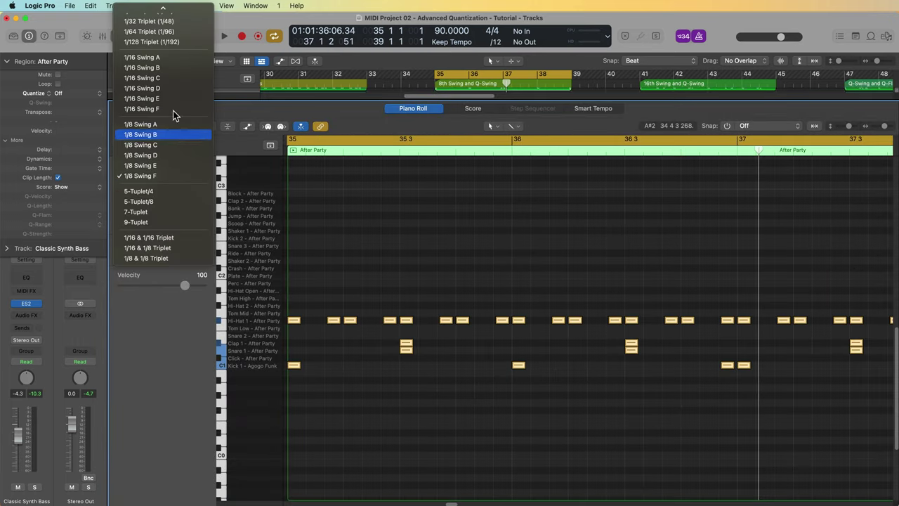
left_click(165, 11)
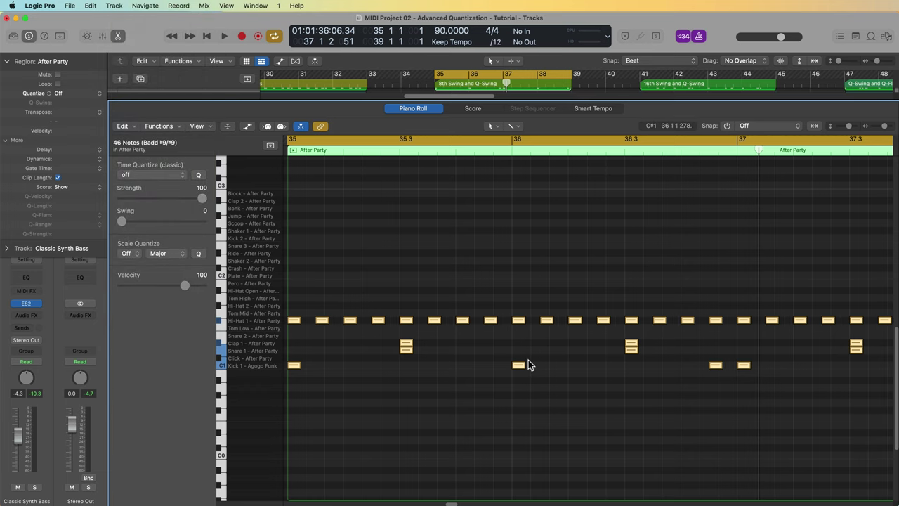
Reselect the After Party region at bar 35, reopen its Piano Roll and set the region's Quantize to 1/8 Note.
key("p")
left_click(607, 226)
left_click(491, 212)
key("p")
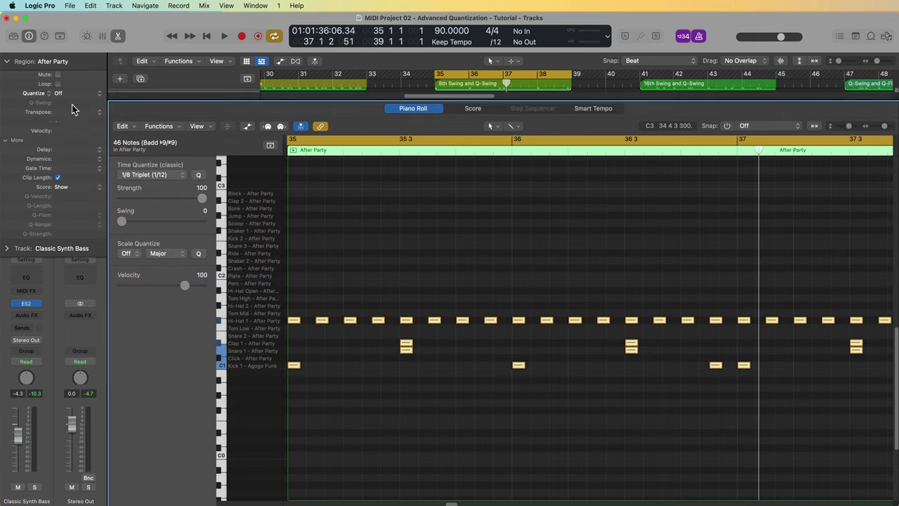
left_click(71, 95)
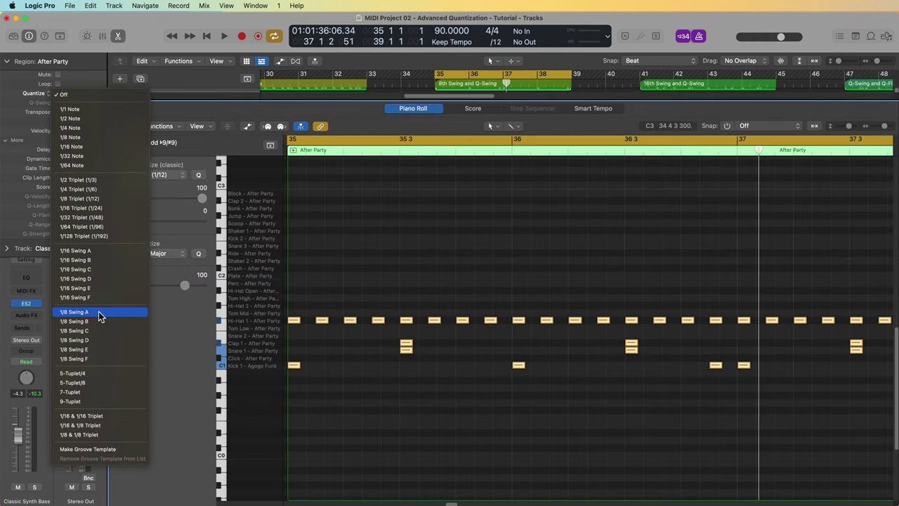
left_click(104, 349)
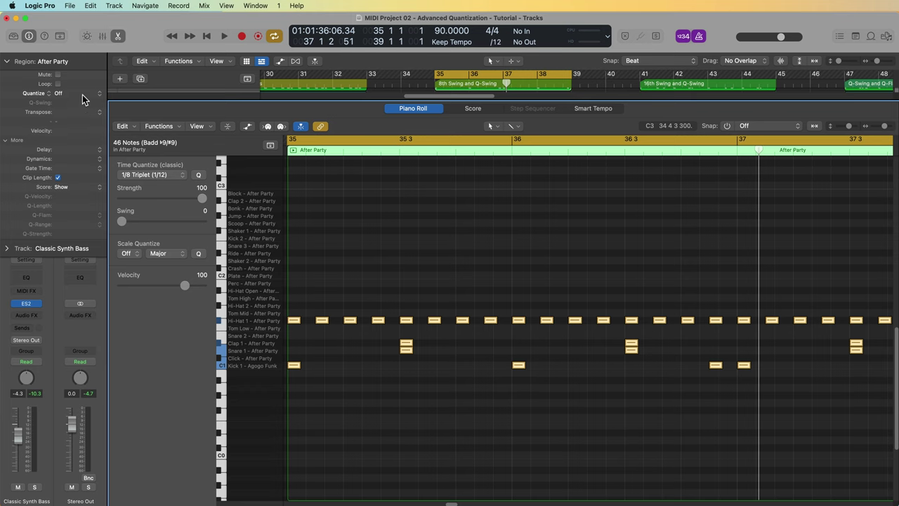
left_click(82, 100)
left_click(89, 138)
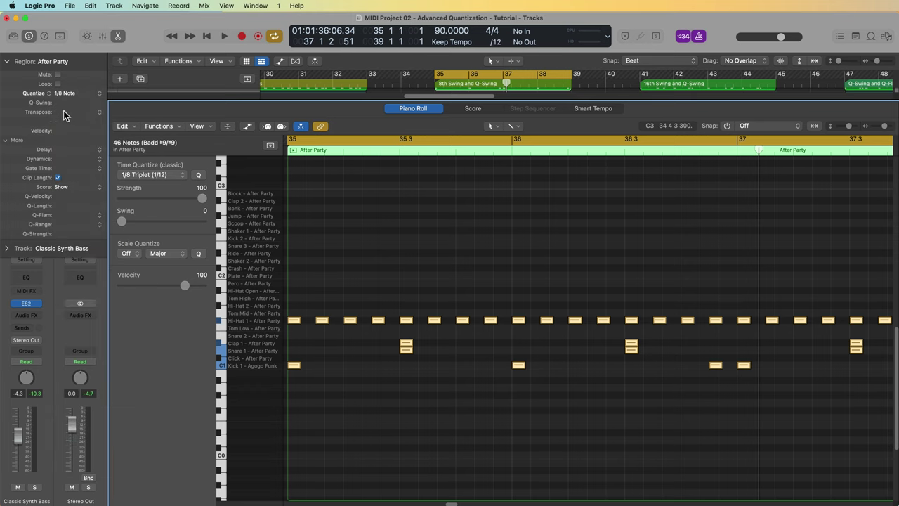
Raise the After Party region's Q-Swing to 53%, return it to 50% and play the region.
left_click_drag(61, 104, 61, 74)
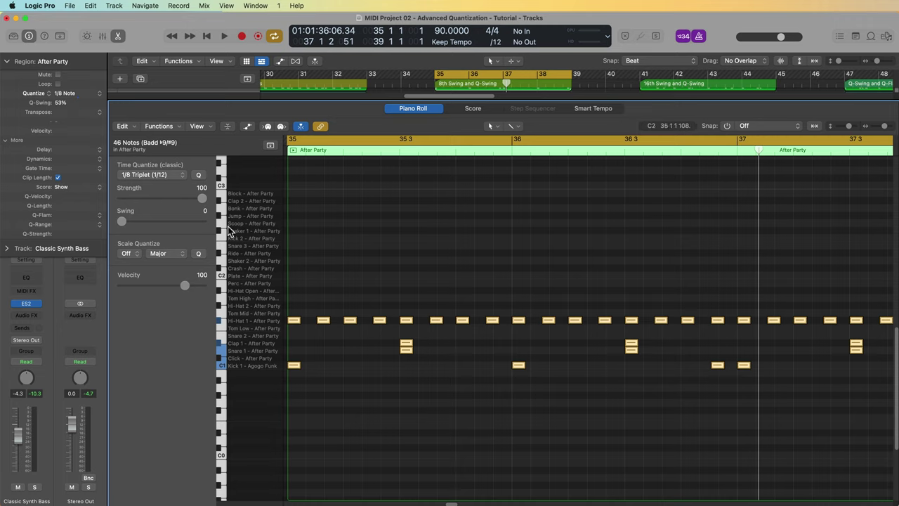
double_click(60, 102)
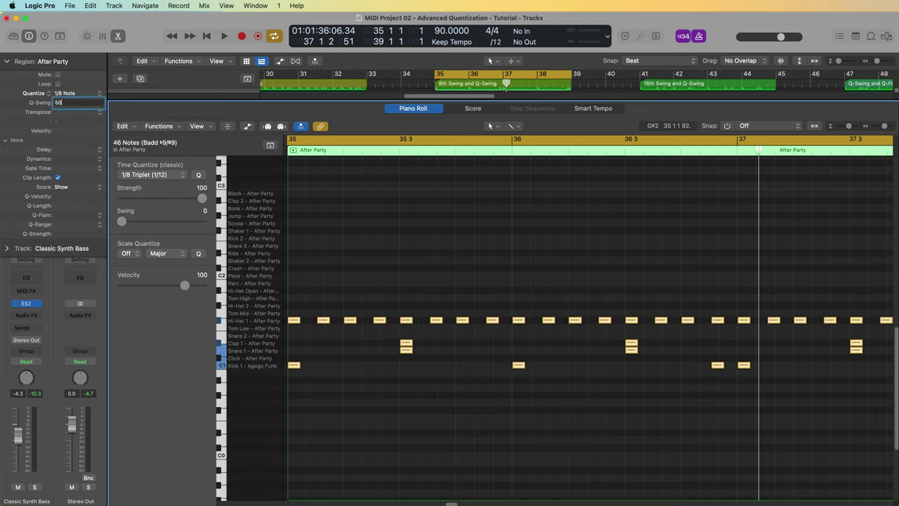
type("50")
key("Return")
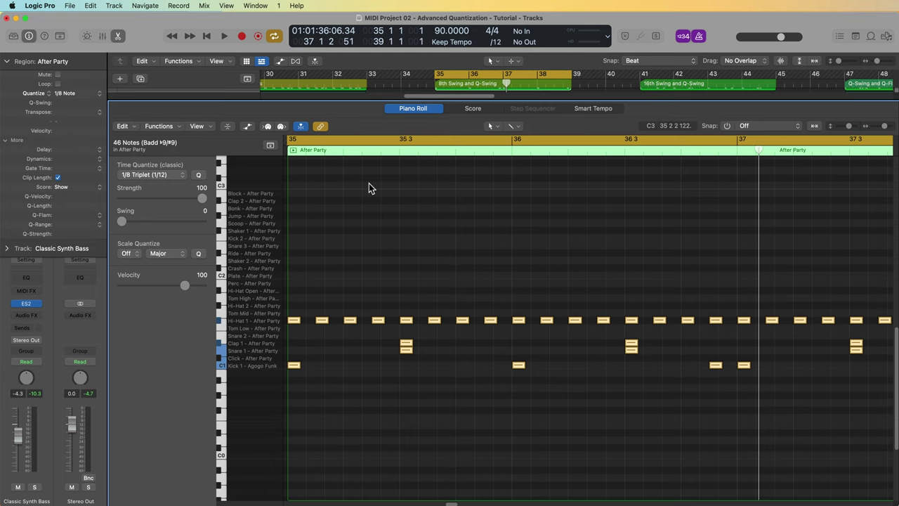
key("space")
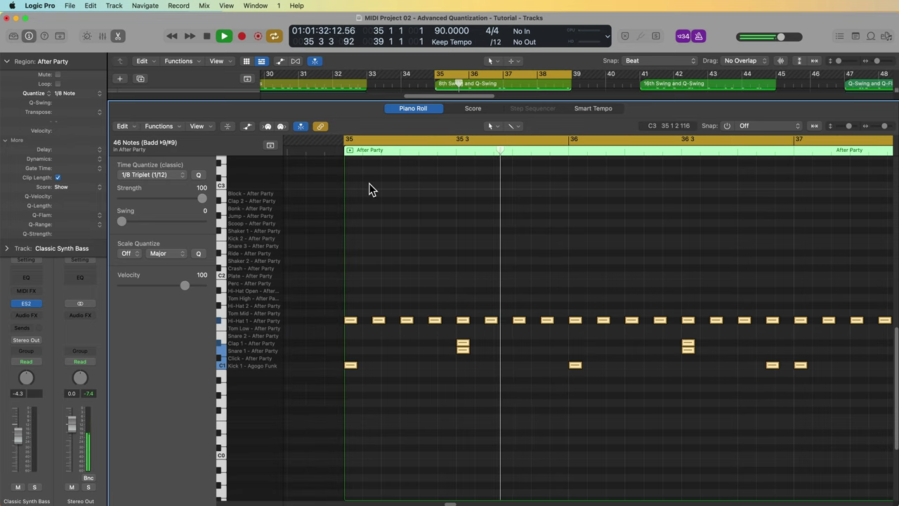
key("space")
Set the After Party region's Q-Swing to 66% and play the region.
left_click_drag(68, 107, 68, 92)
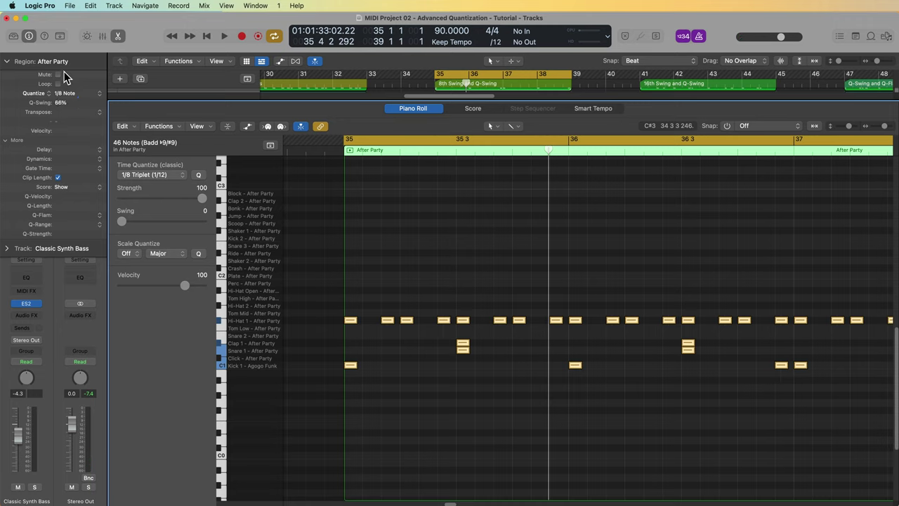
key("space")
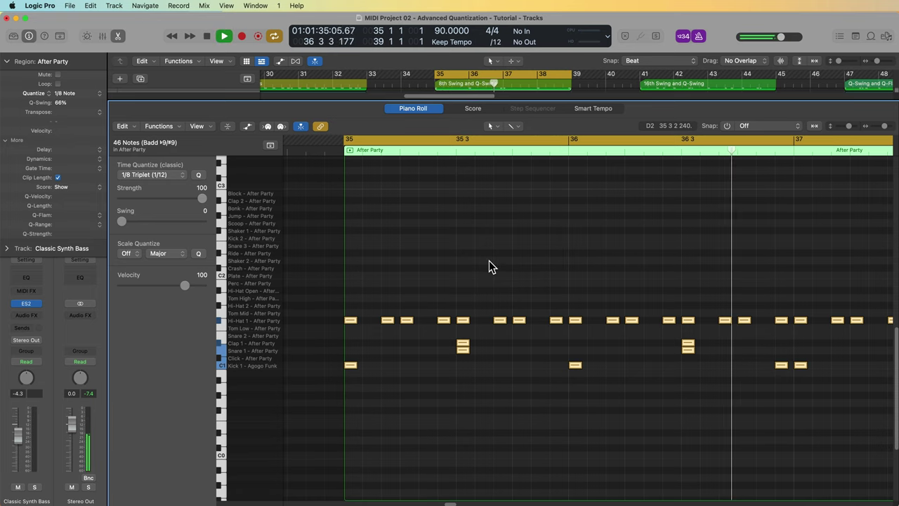
key("space")
Play the After Party region with Q-Swing at 85%, and lower Q-Swing to 79% during playback.
left_click_drag(66, 103, 63, 80)
mouse_move(56, 29)
left_mouse_down()
mouse_move(58, 59)
mouse_move(57, 24)
left_mouse_up()
left_click_drag(60, 103, 60, 107)
left_click_drag(55, 24, 47, 40)
key("space")
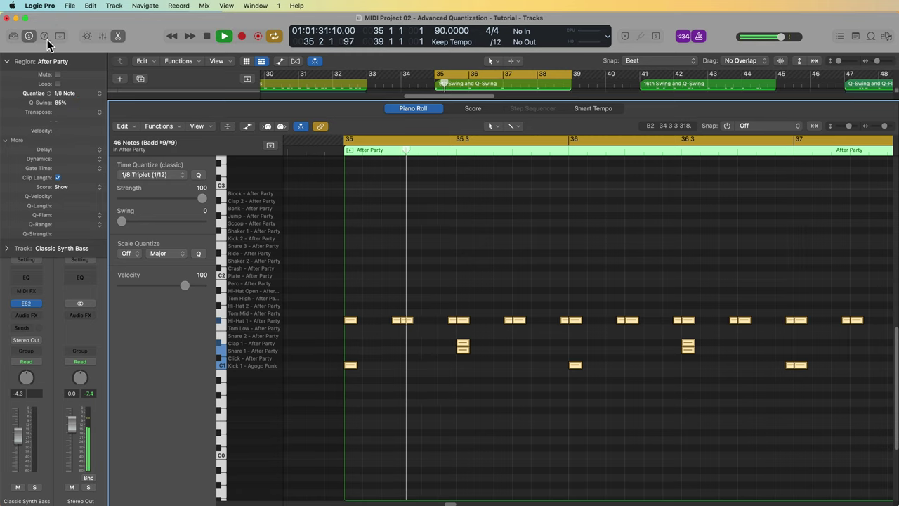
left_click_drag(60, 103, 57, 120)
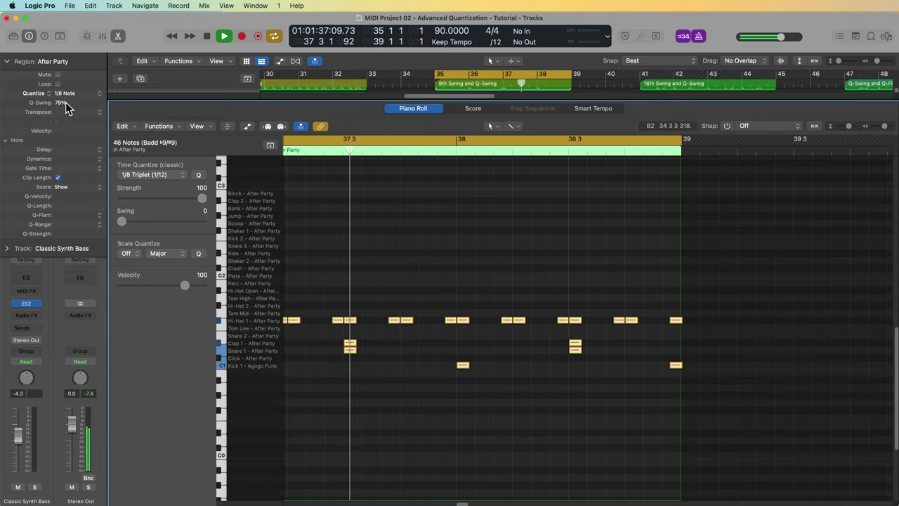
key("space")
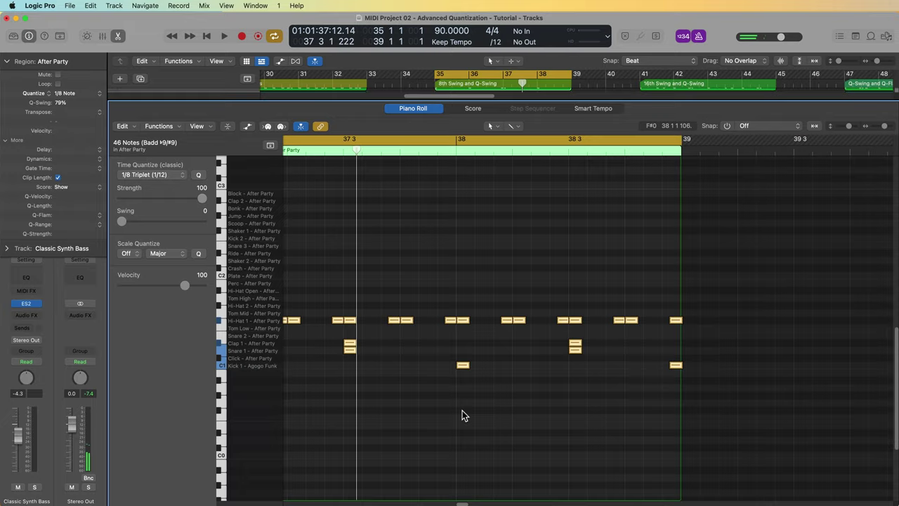
Lower the After Party region's Q-Swing to 32% and play the region.
scroll(462, 411, "left", 6)
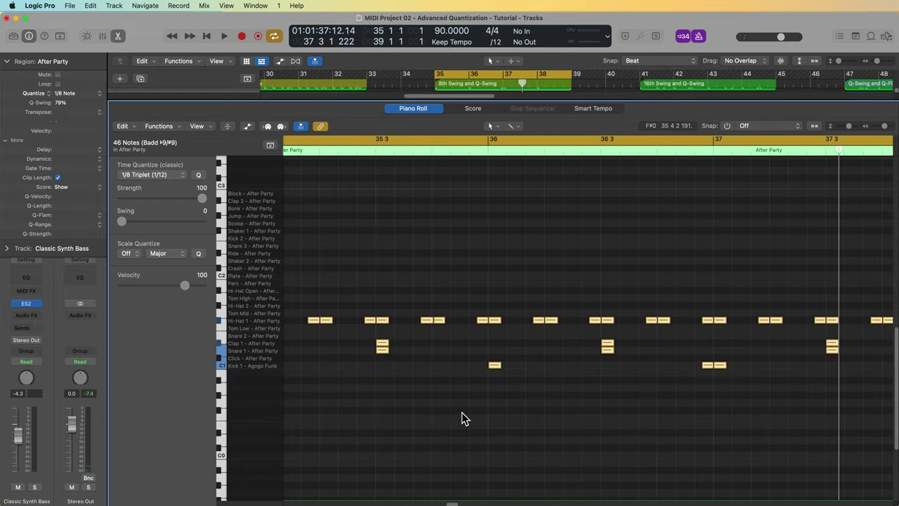
scroll(463, 418, "left", 3)
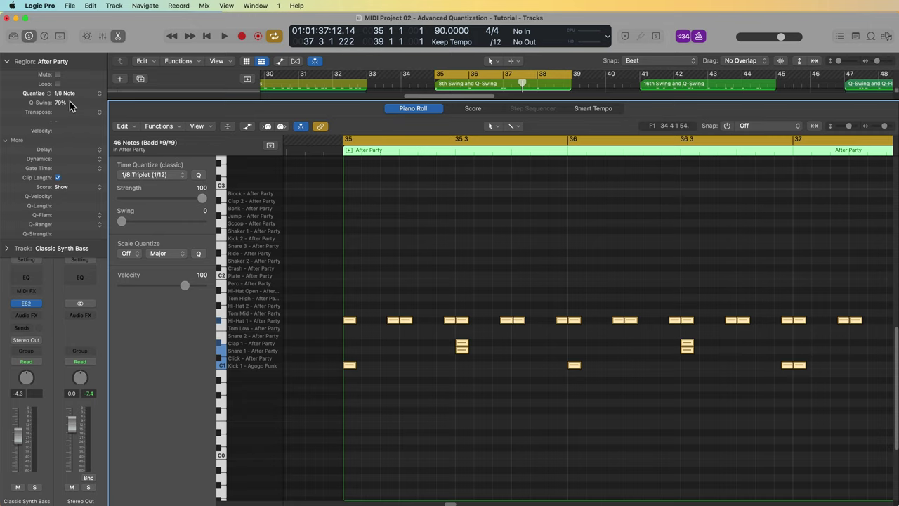
left_click_drag(70, 103, 79, 116)
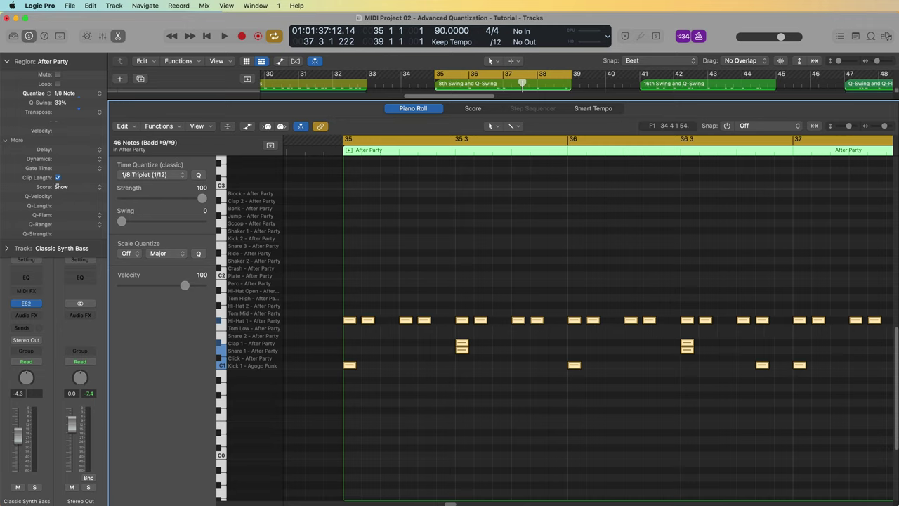
key("space")
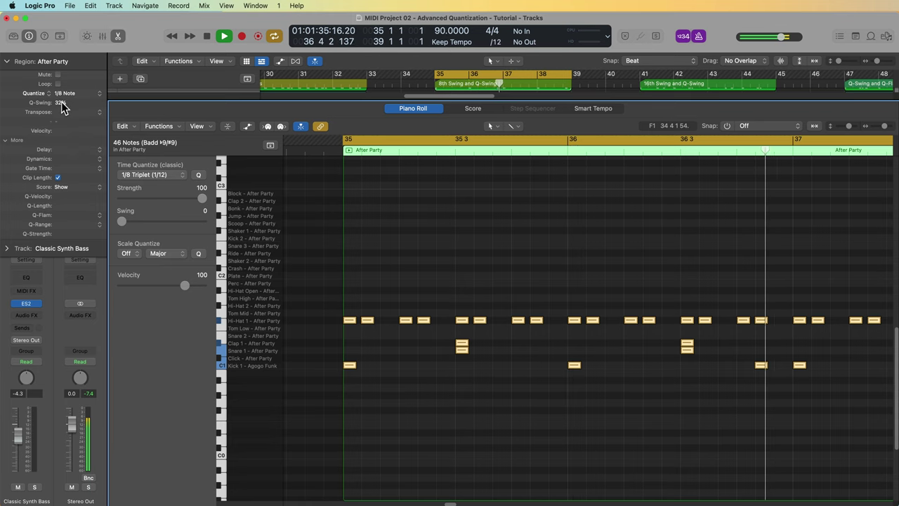
Close the Piano Roll, play the bar 35 Classic Synth Bass and Dark Space Pluck regions with the drums, and lower the bass track's volume to -6.2.
key("p")
left_click(495, 326)
key("space")
left_click_drag(436, 302, 538, 377)
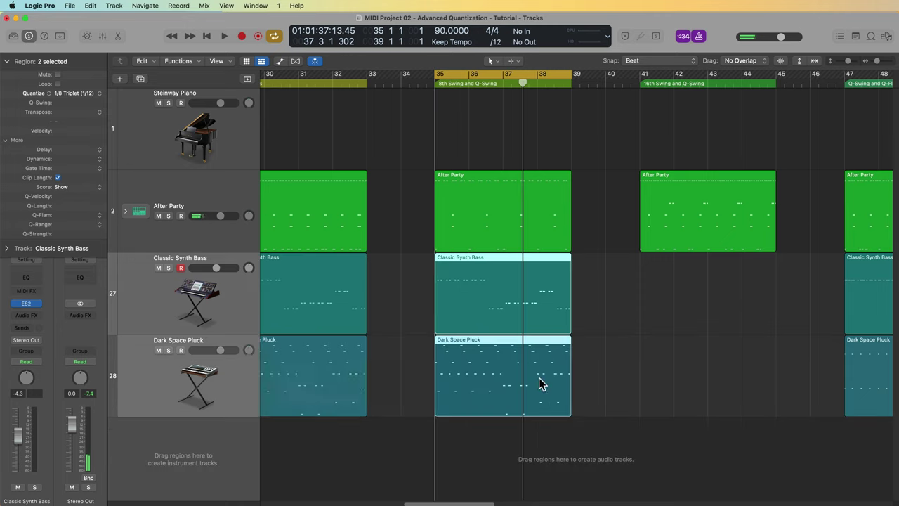
key("space")
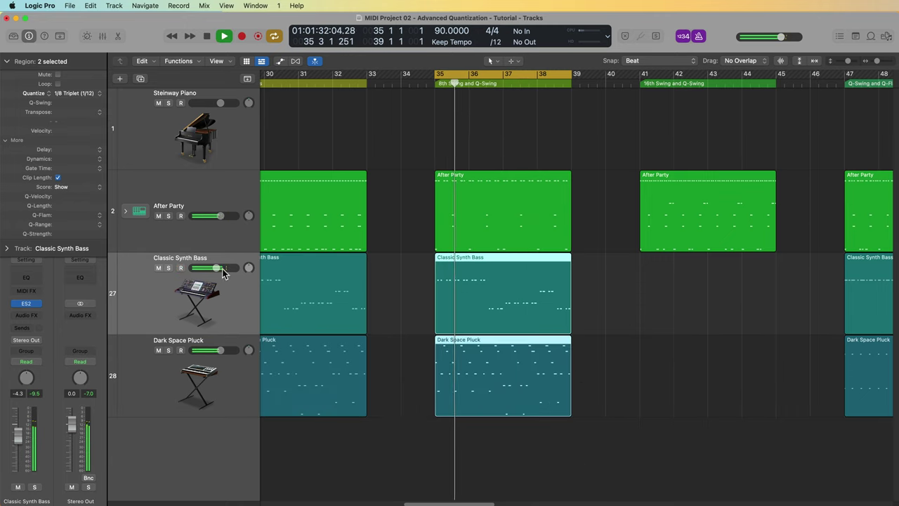
left_click(640, 309)
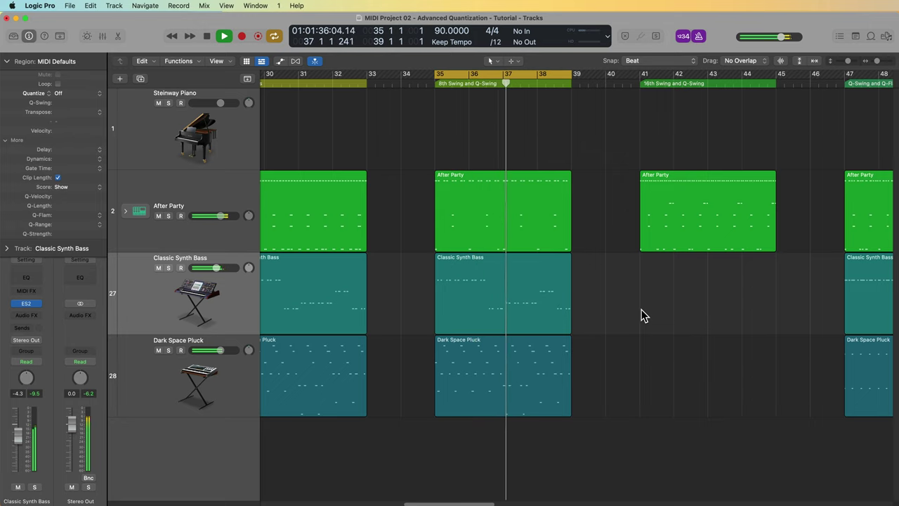
left_click_drag(217, 269, 213, 268)
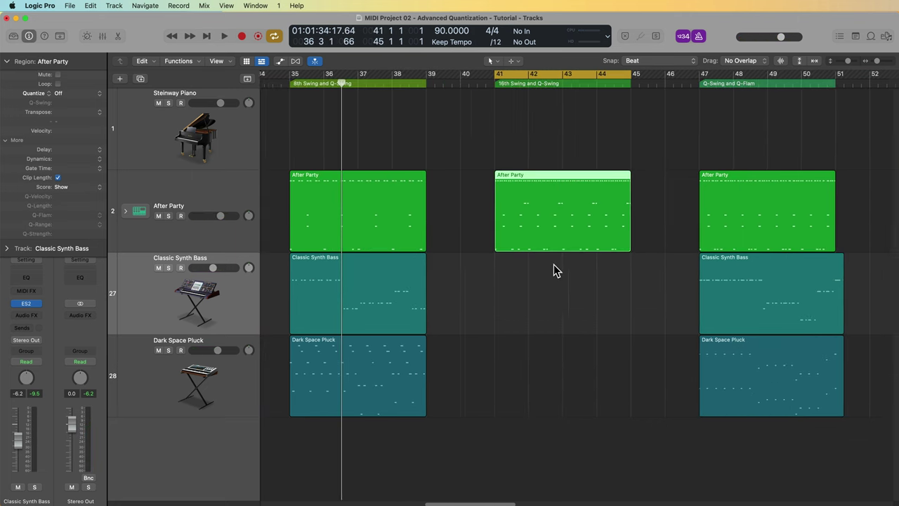
Open the After Party region at bar 41 in the Piano Roll and play it.
scroll(554, 266, "right", 2)
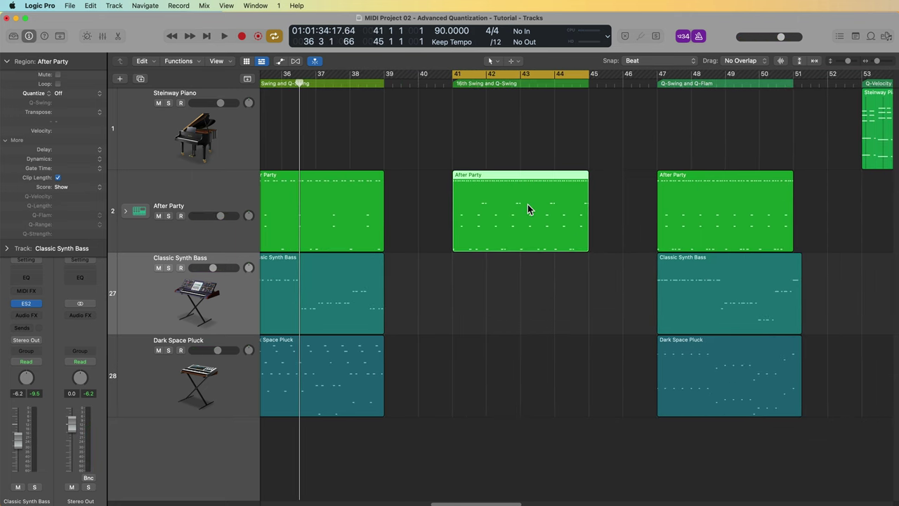
double_click(528, 205)
key("space")
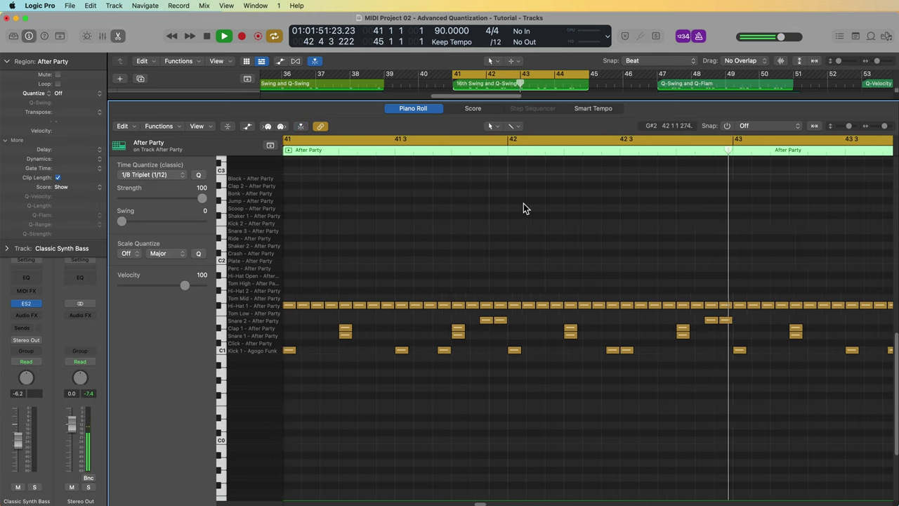
key("space")
Quantize all notes of the bar 41 After Party region to 1/16 Note and set the control bar division to /16.
key("super+a")
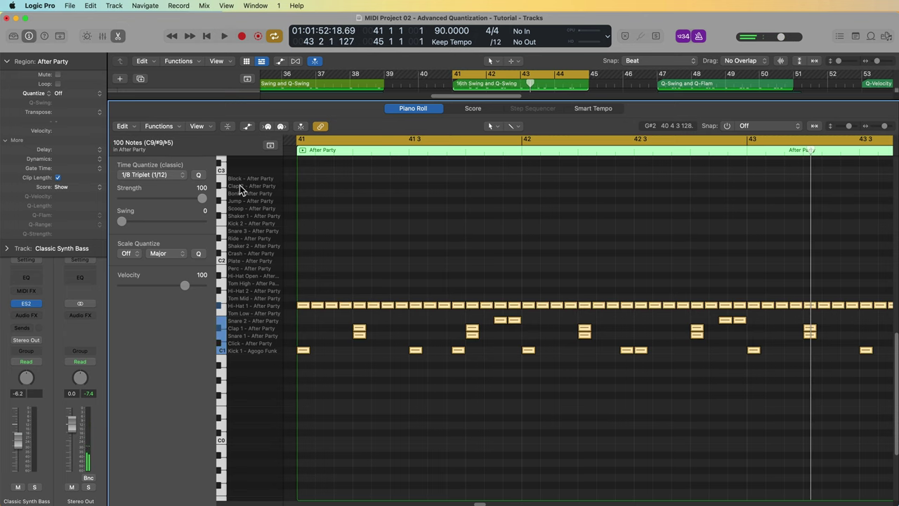
left_click(175, 176)
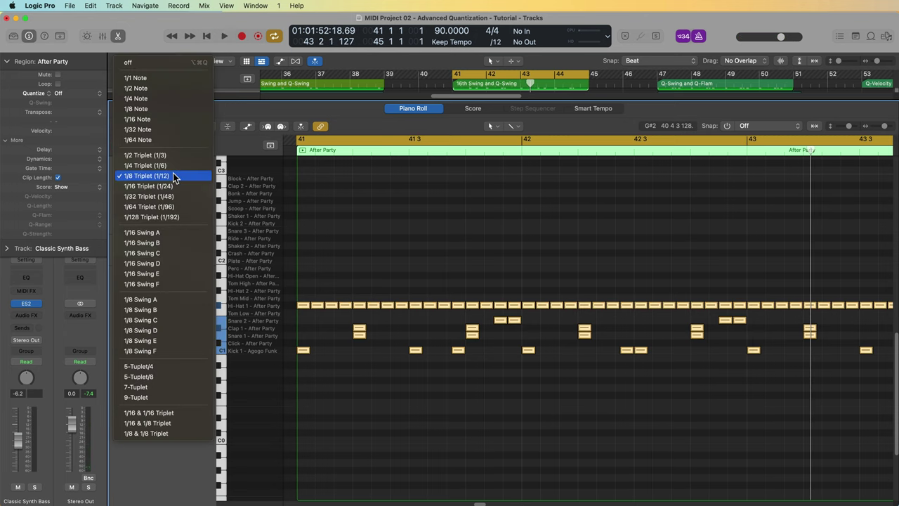
left_click(170, 119)
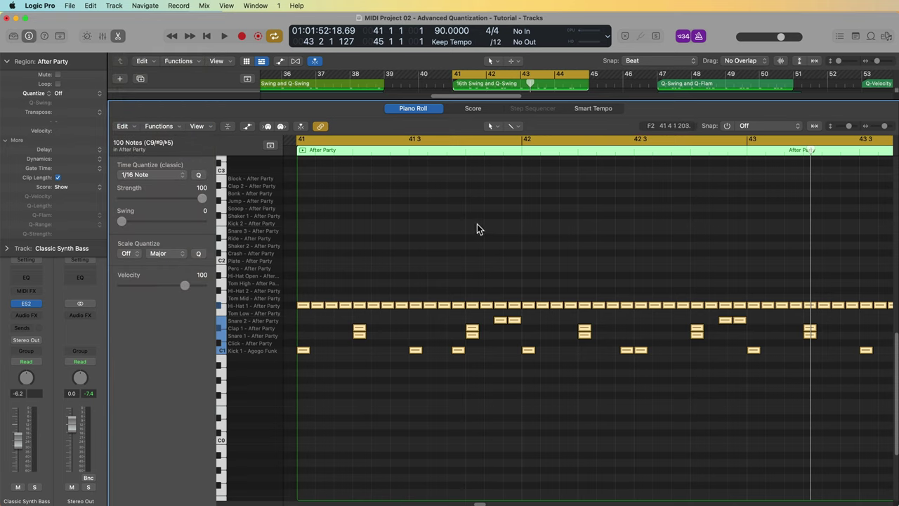
left_click(500, 44)
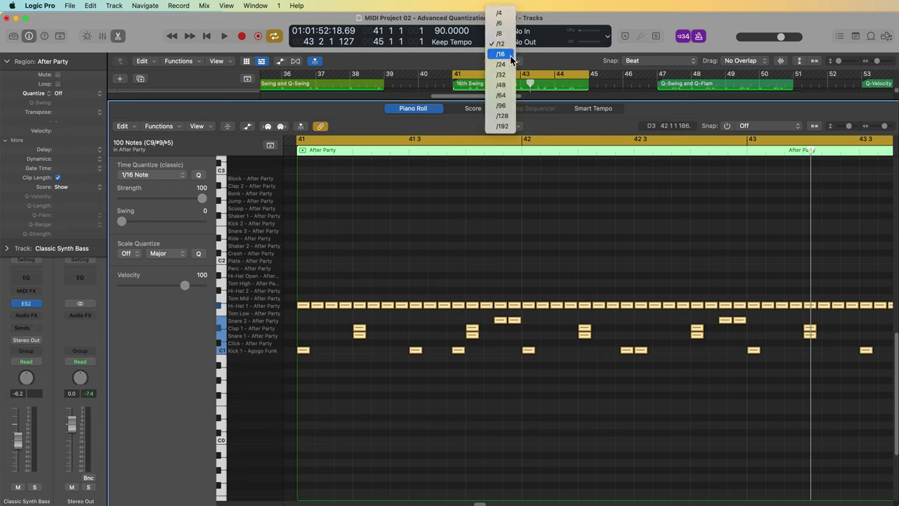
left_click(508, 54)
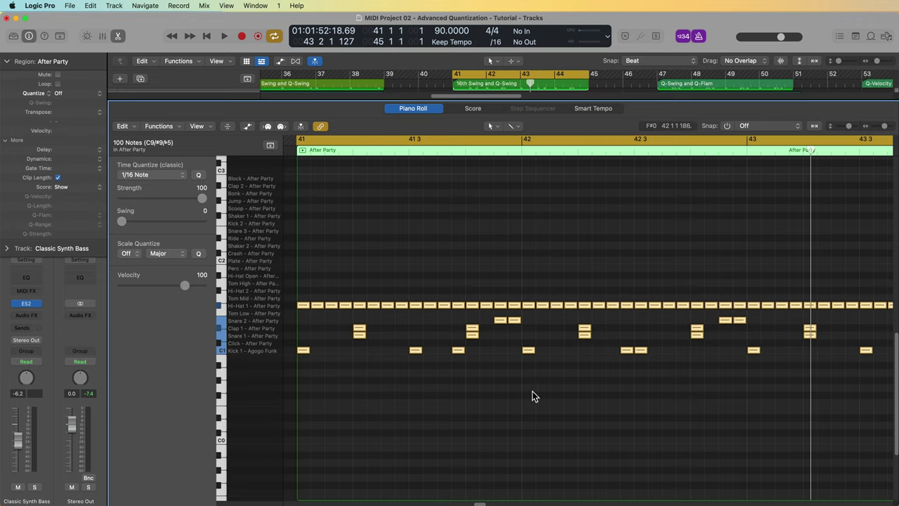
Raise the 1/16 Note quantize Swing to 91, play the region and return the Swing to 0.
left_click_drag(124, 223, 196, 219)
key("space")
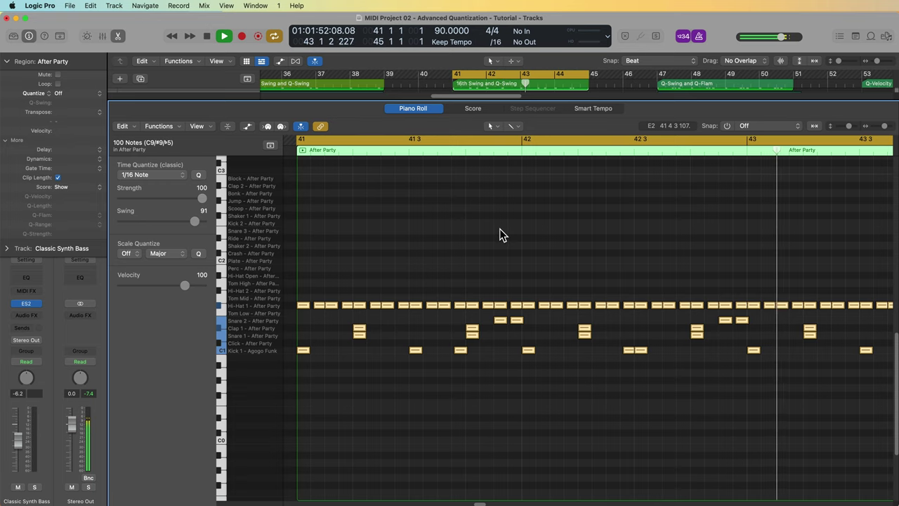
key("space")
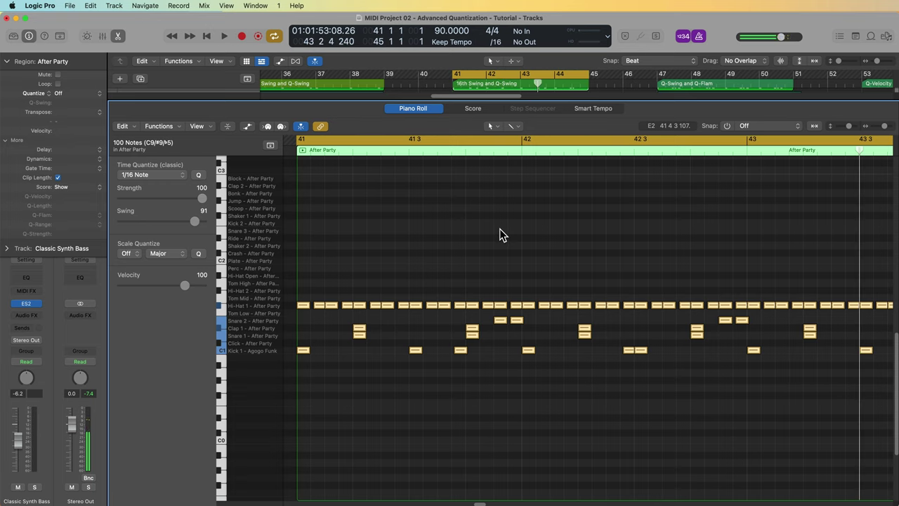
left_click_drag(193, 222, 114, 227)
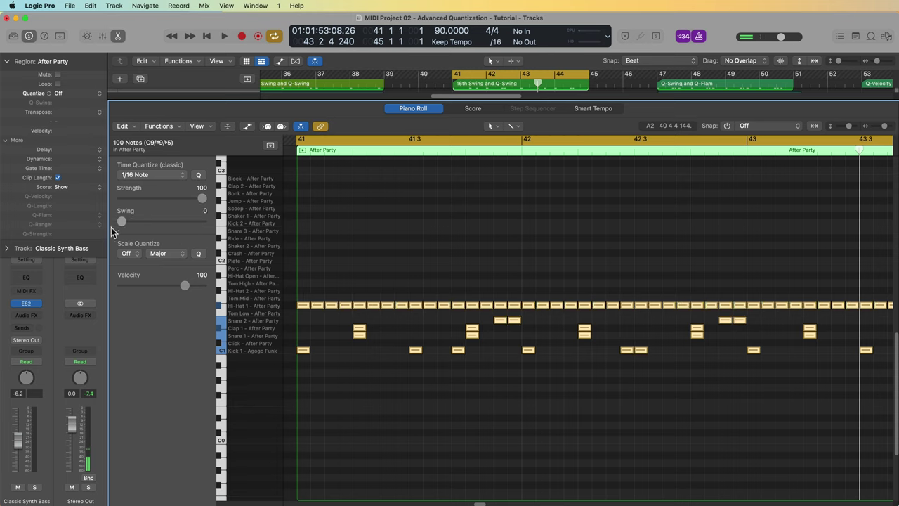
Set the selected notes' Time Quantize to 1/16 Swing D and play the region.
left_click(153, 176)
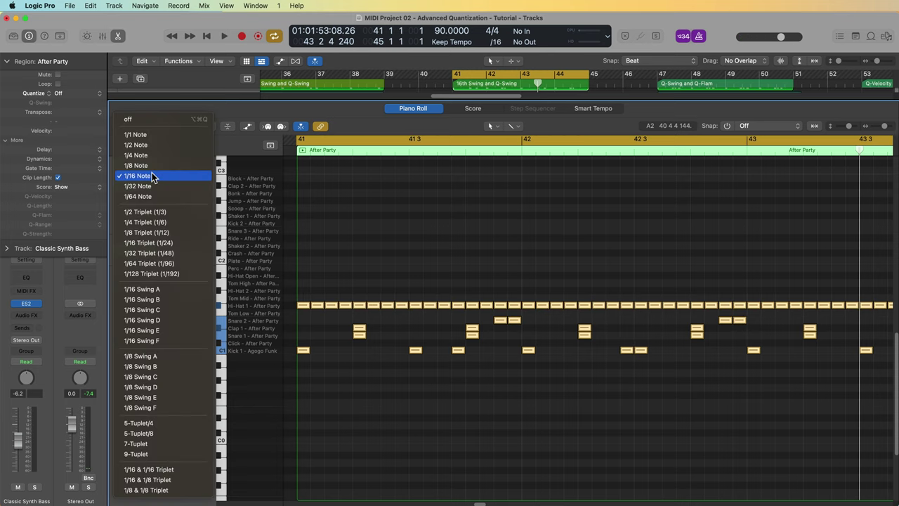
left_click(183, 322)
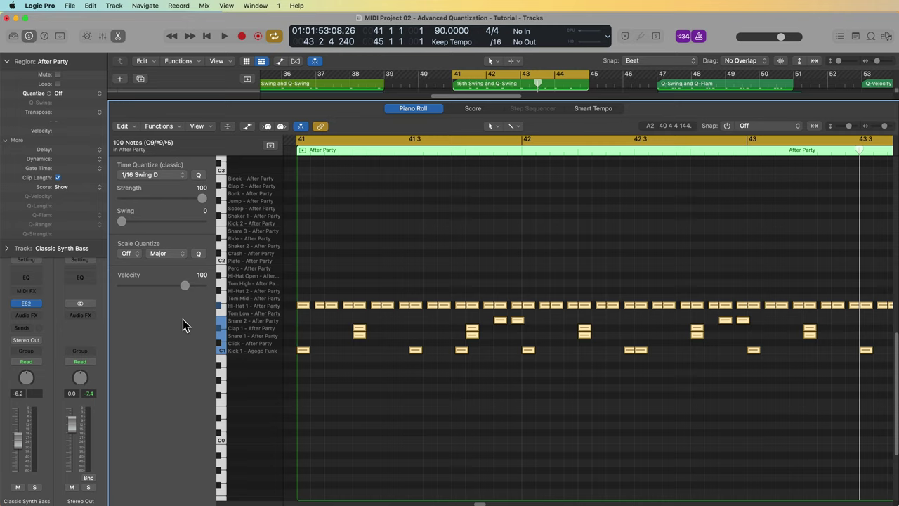
key("space")
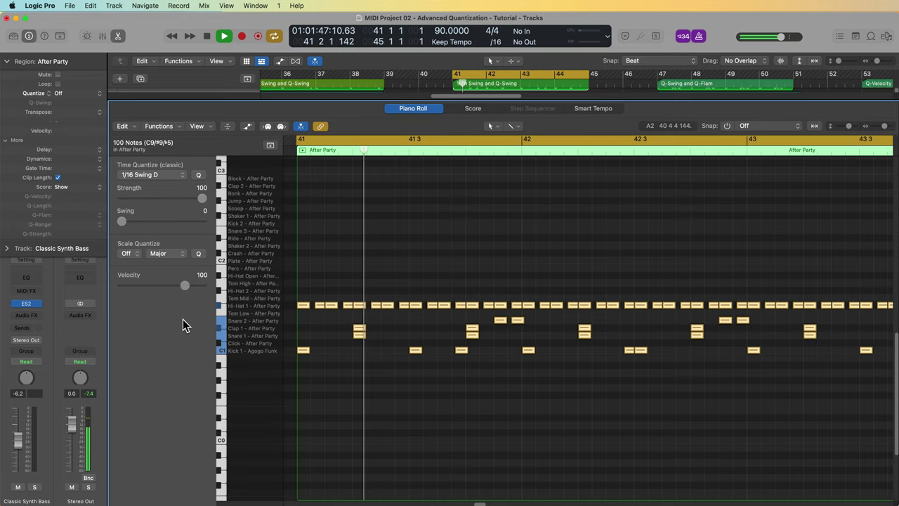
key("space")
Set the selected notes' Time Quantize to 1/16 Swing E and play the region.
left_click(165, 177)
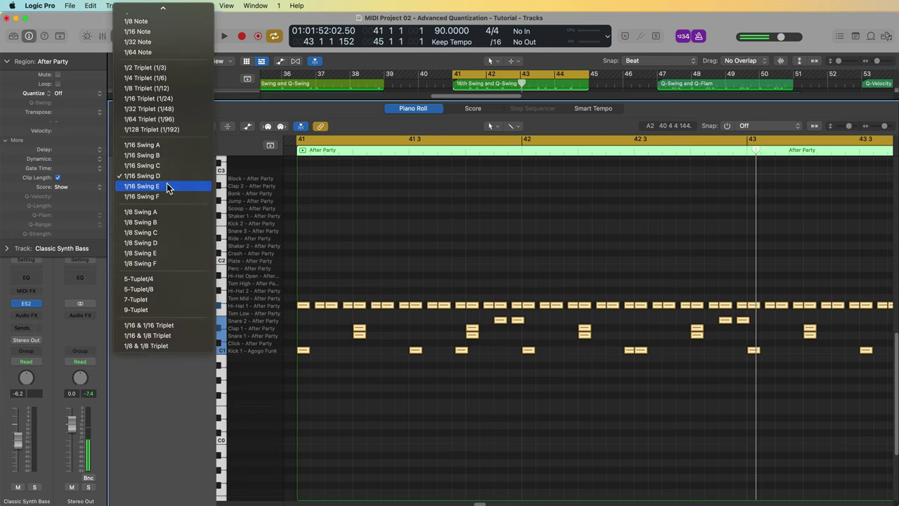
left_click(181, 187)
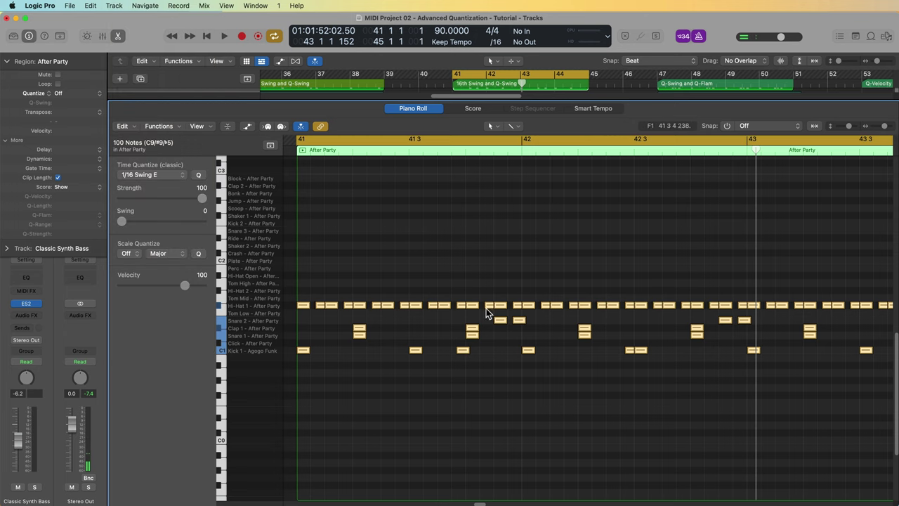
key("space")
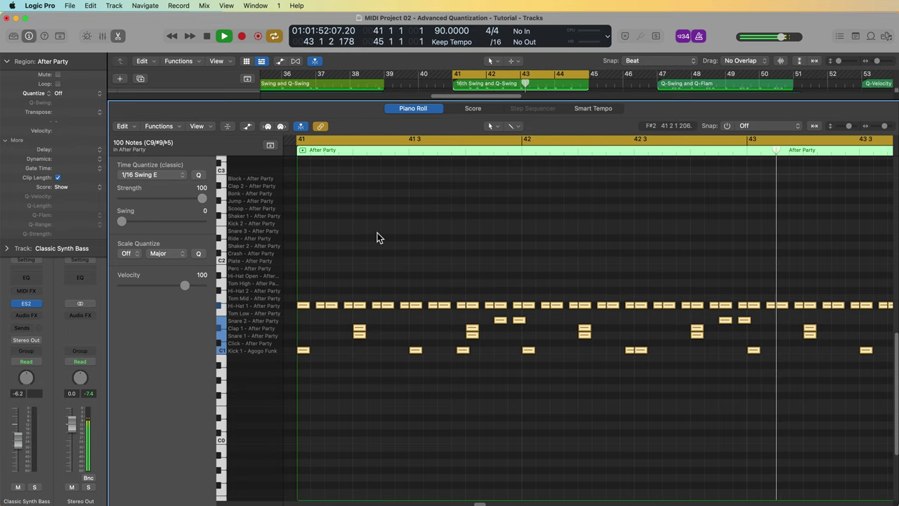
key("space")
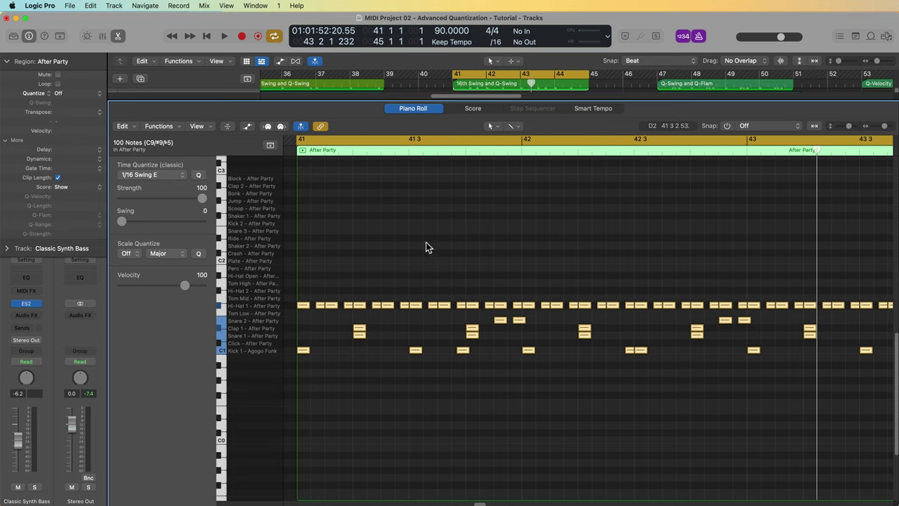
Set the cycle range to bars 47–51 around the three Q-Swing and Q-Flam regions and play them.
left_click(64, 94)
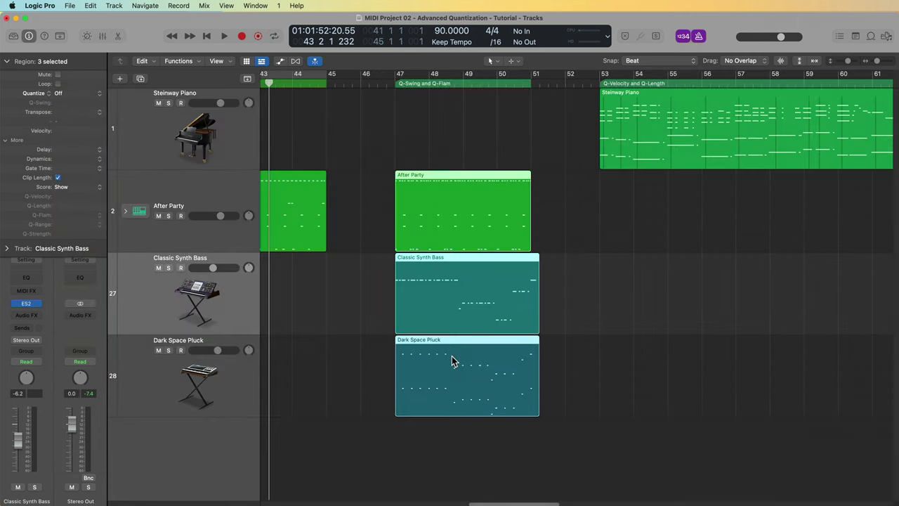
key("u")
left_click(553, 320)
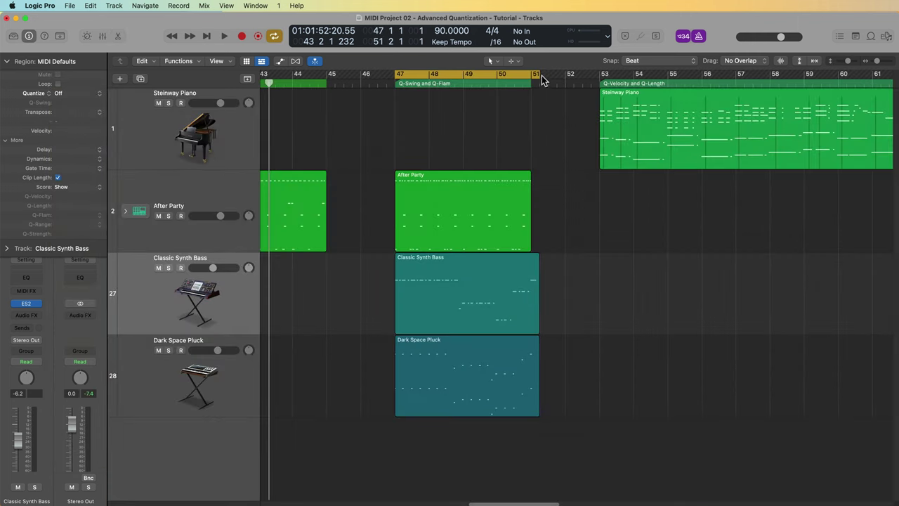
key("space")
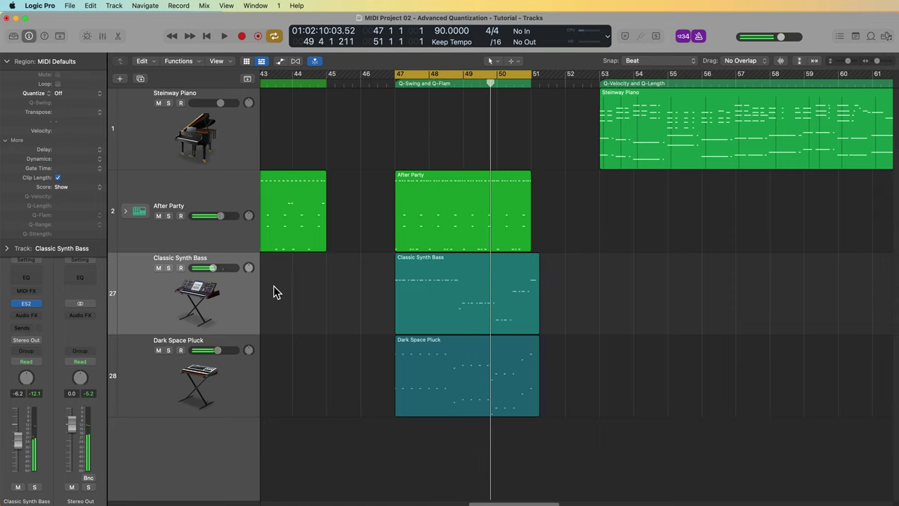
Mute the Classic Synth Bass and Dark Space Pluck tracks and open the bar 47 After Party region in the Piano Roll below an enlarged Tracks area.
left_click(158, 268)
left_click(158, 350)
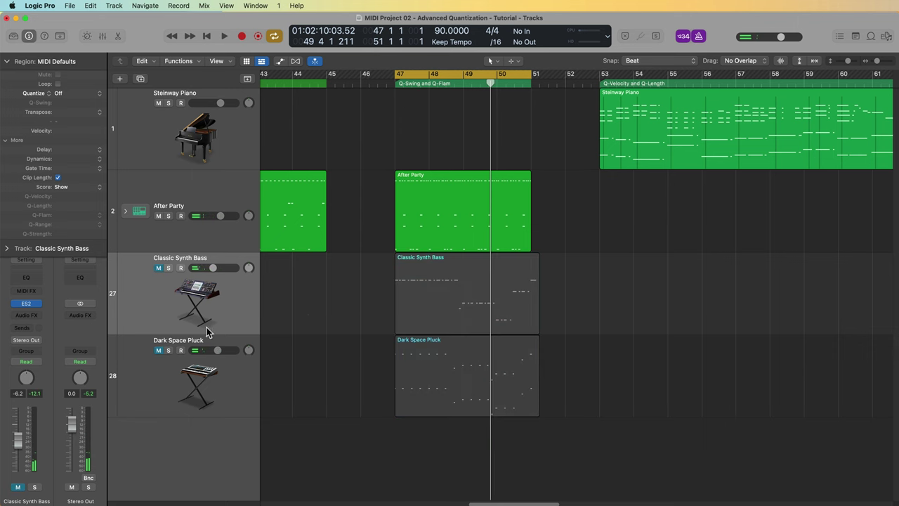
double_click(427, 206)
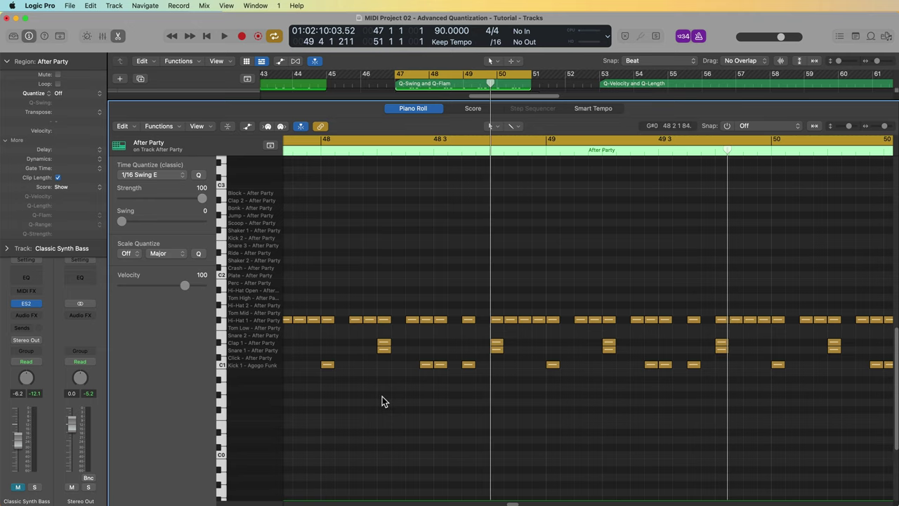
key("e")
double_click(427, 225)
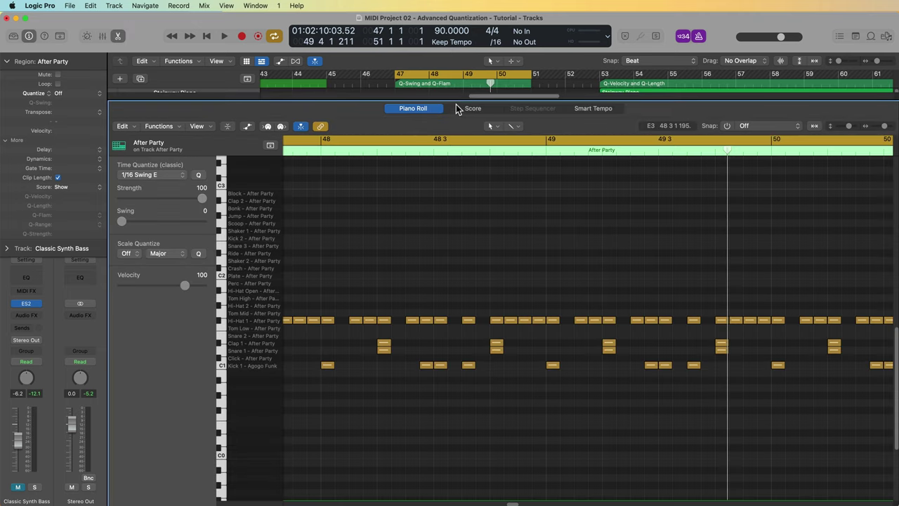
left_click_drag(455, 102, 452, 186)
Set the bar 47 After Party region's Quantize to 1/16 Note with a Q-Swing of 67% and play it.
left_click(84, 93)
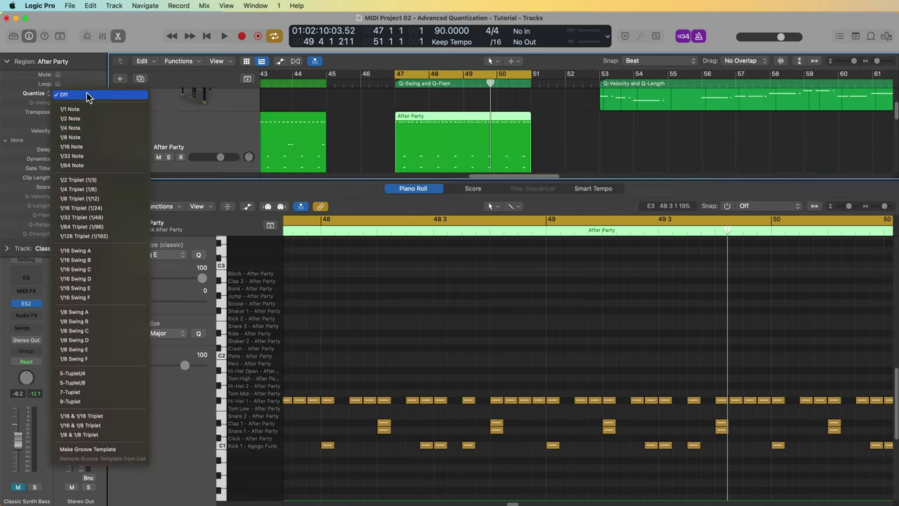
left_click(80, 147)
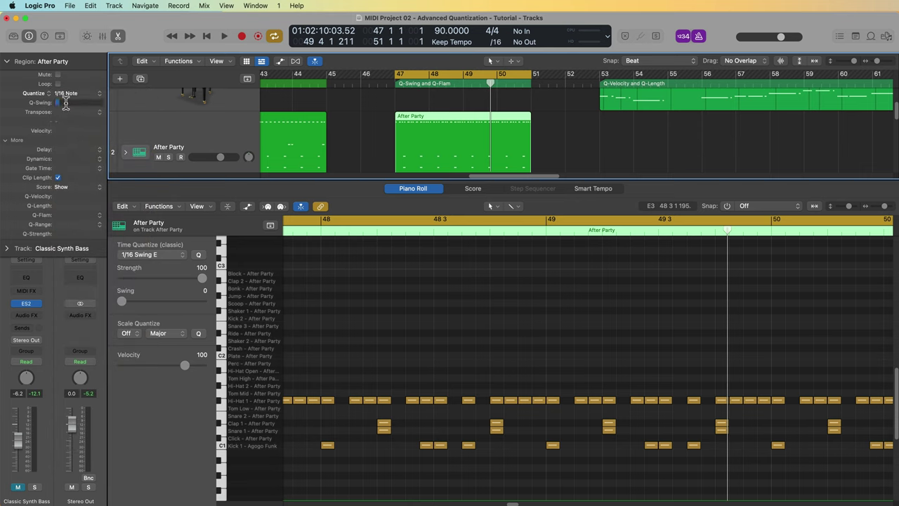
type("67")
key("Return")
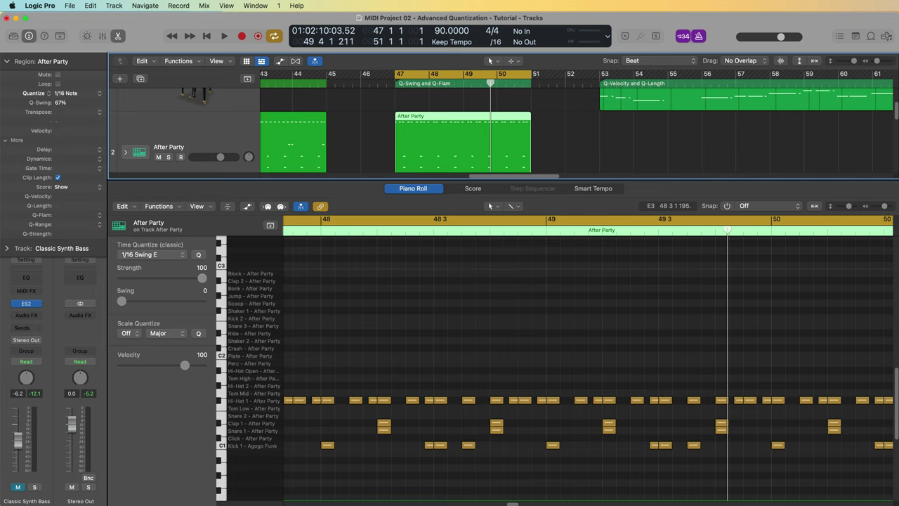
key("space")
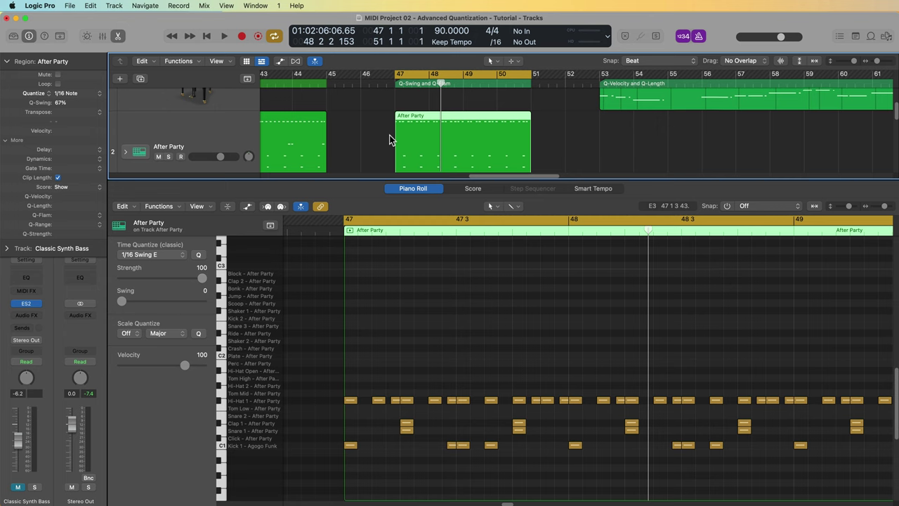
Unmute the Classic Synth Bass track, show its region in the Piano Roll and play it with the drums.
scroll(389, 135, "down", 2)
left_click(147, 123)
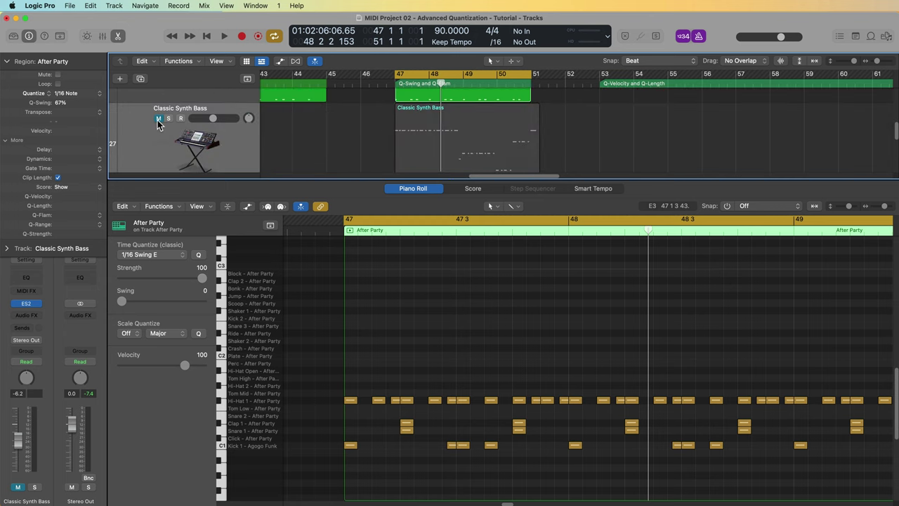
key("space")
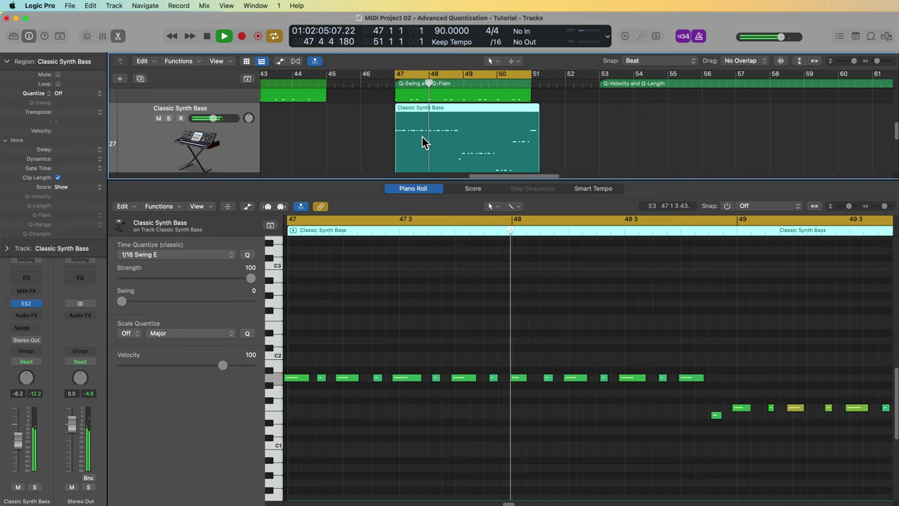
key("space")
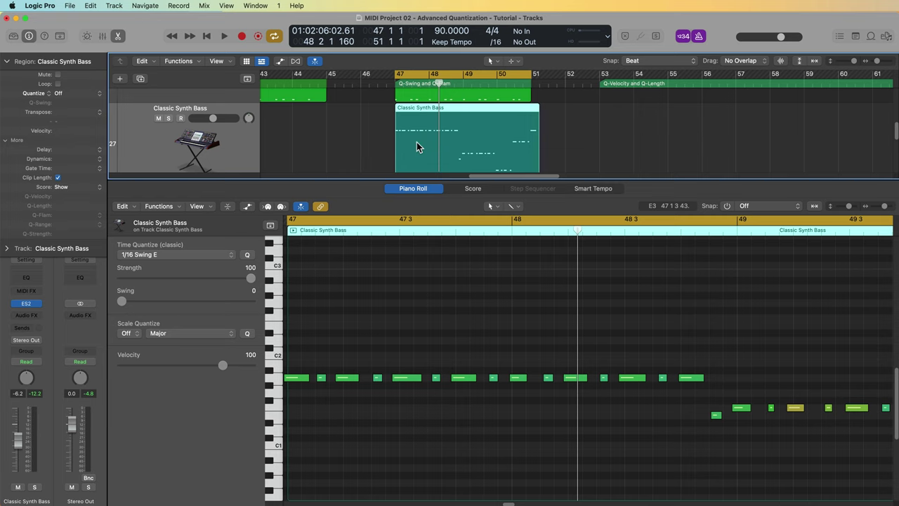
Set the Classic Synth Bass region's Quantize to 1/8 Note and play it.
left_click(100, 94)
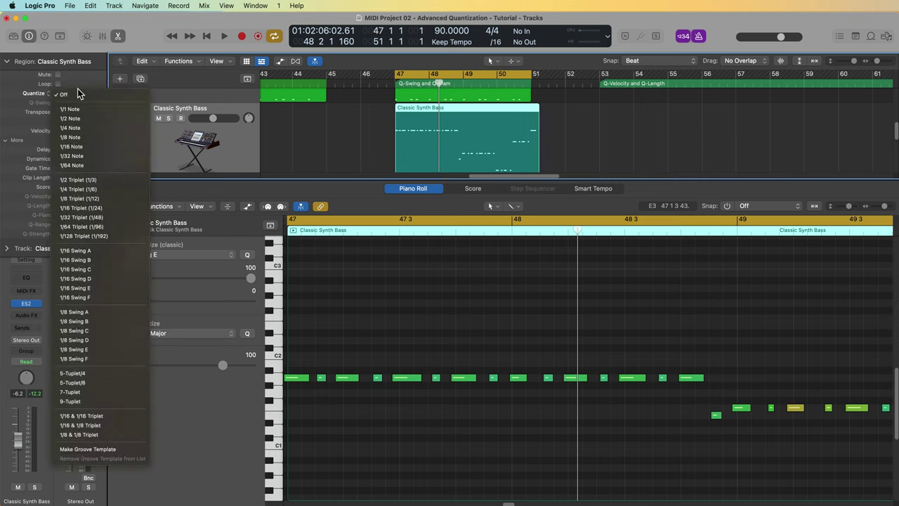
left_click(79, 138)
key("space")
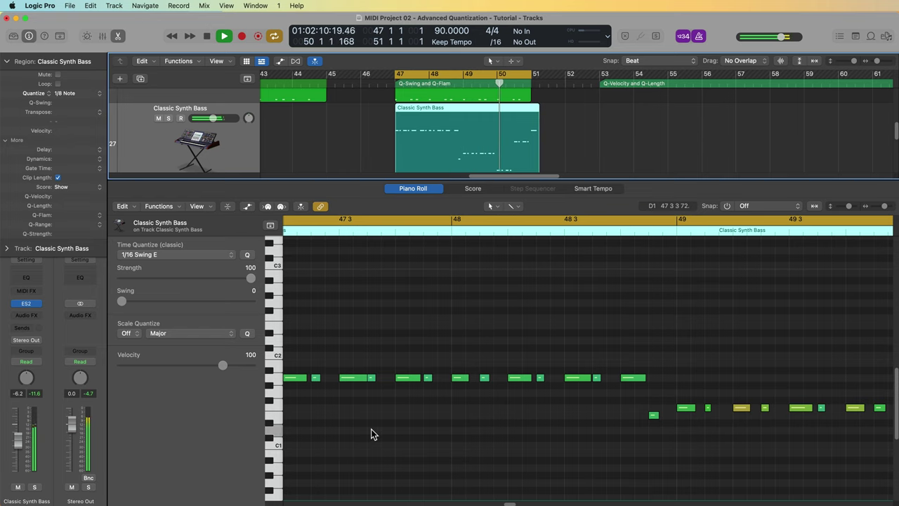
key("space")
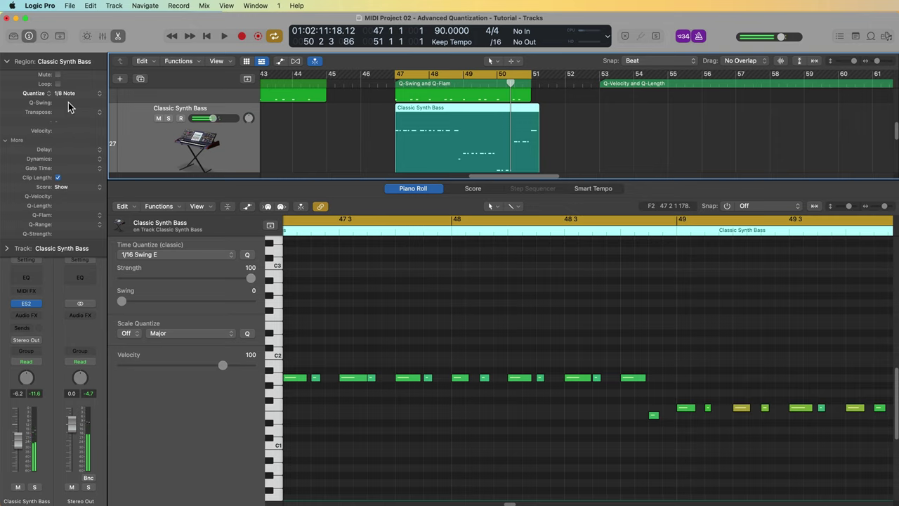
Set the Classic Synth Bass region's Q-Swing to 67% and play it.
left_click_drag(68, 101, 68, 73)
key("space")
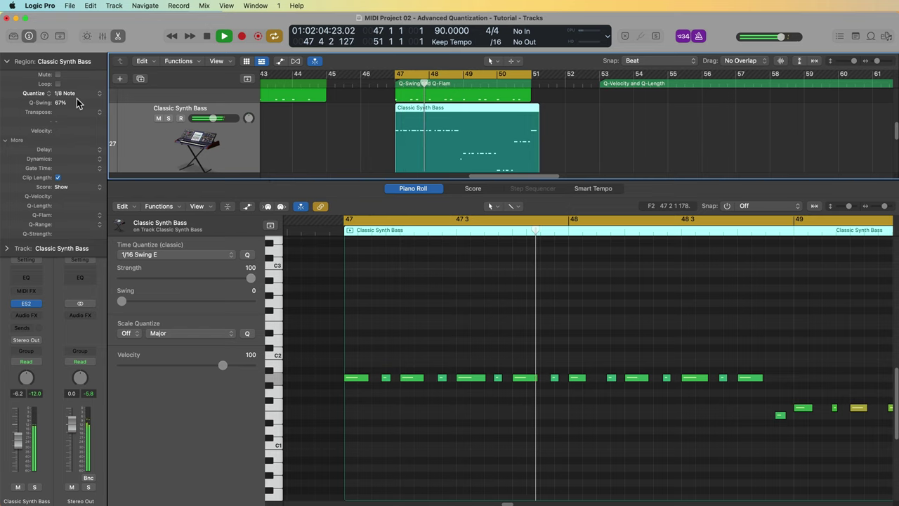
key("space")
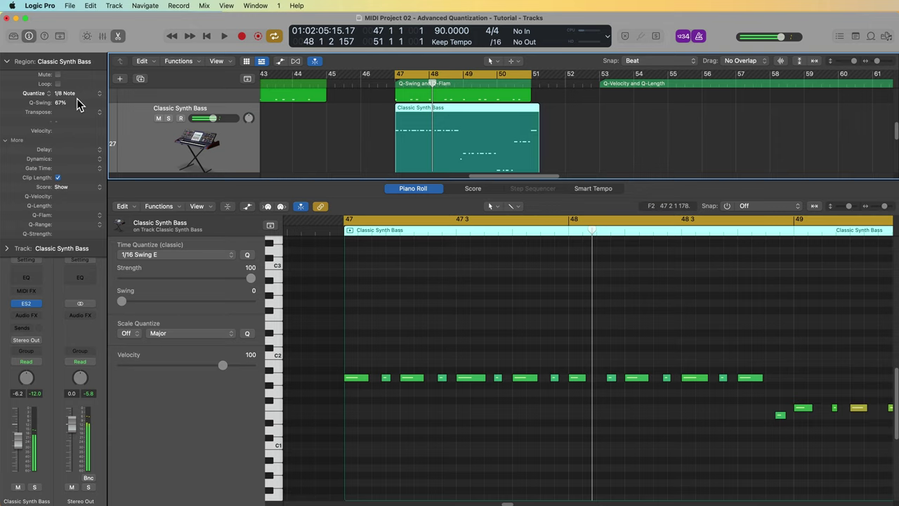
Raise the Classic Synth Bass region's Q-Swing to 87%, play it and lower the value to 85% during playback.
left_click_drag(76, 98, 76, 82)
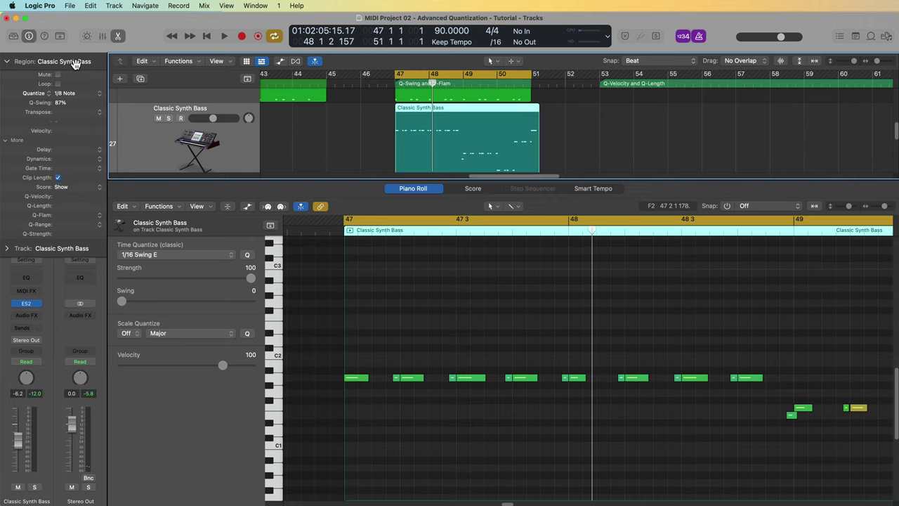
key("space")
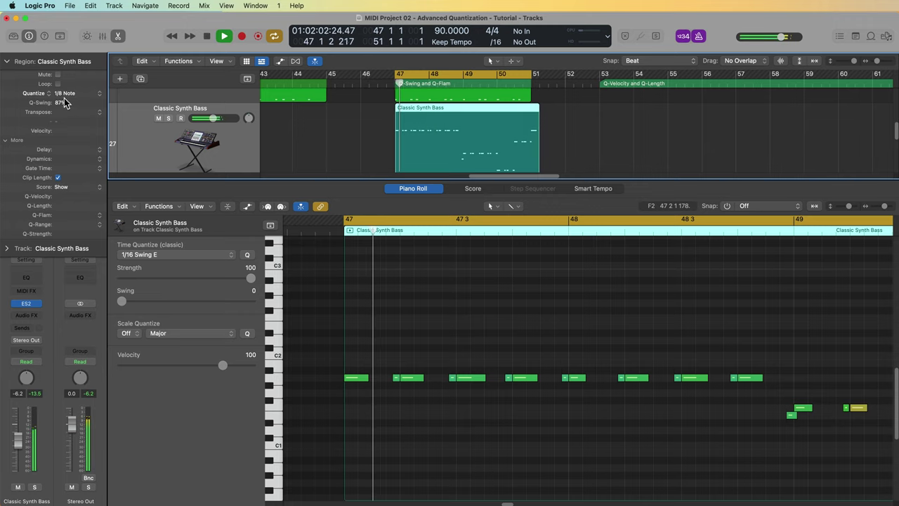
mouse_move(58, 102)
left_mouse_down()
mouse_move(53, 114)
mouse_move(54, 105)
left_mouse_up()
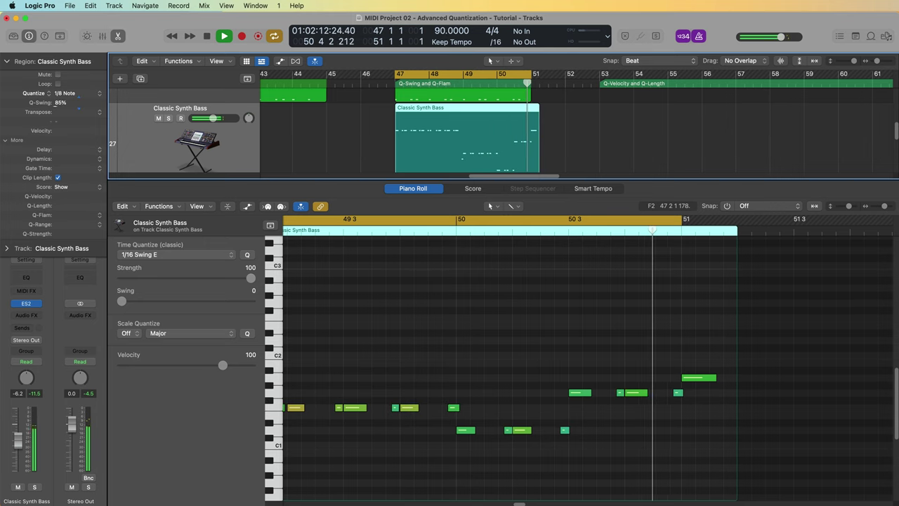
During playback, set the After Party region's Q-Swing to 61% and the Classic Synth Bass region's Q-Swing to 82%.
left_click(419, 94)
left_click_drag(72, 101, 72, 106)
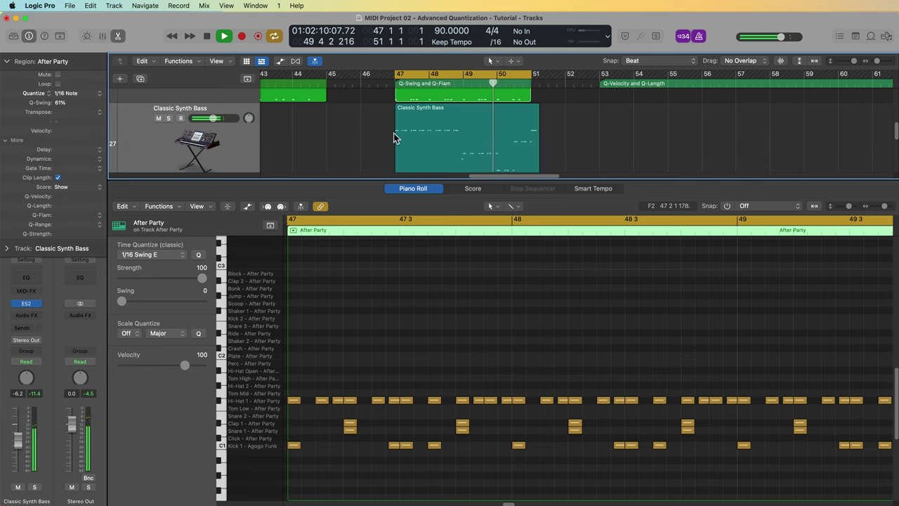
left_click(414, 135)
left_click_drag(61, 105, 61, 107)
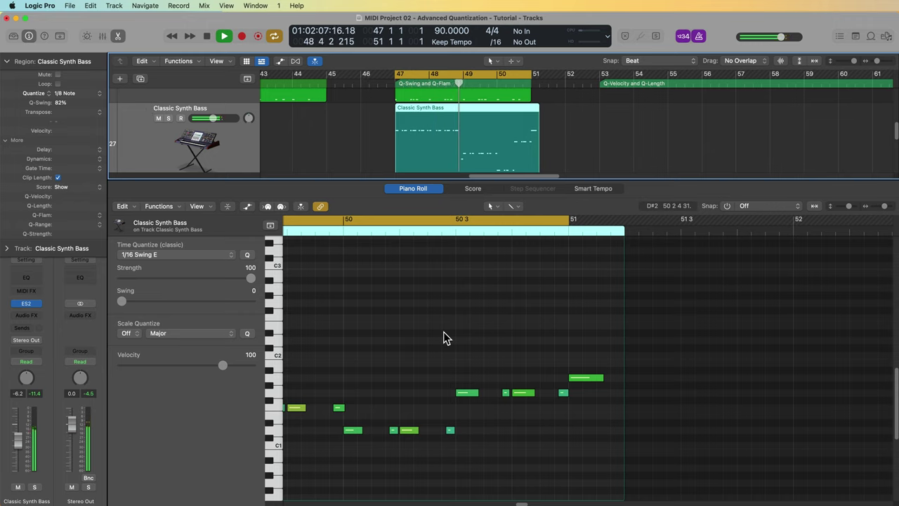
key("space")
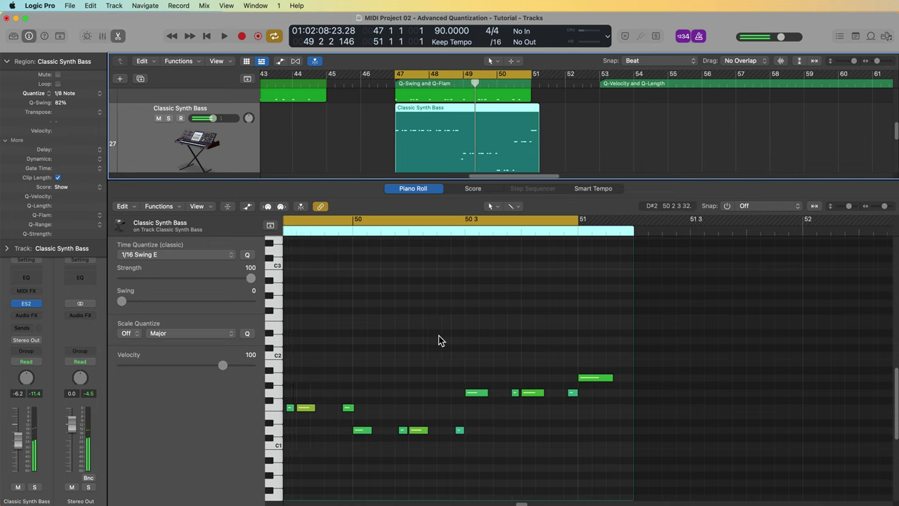
Compare the notes and quantize settings of the After Party and Classic Synth Bass regions around bars 49 and 50.
scroll(437, 339, "left", 5)
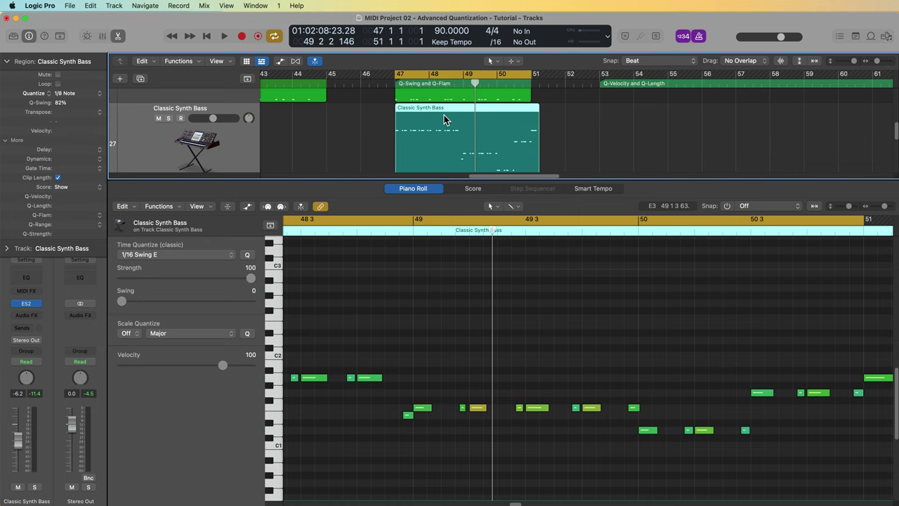
left_click(436, 96)
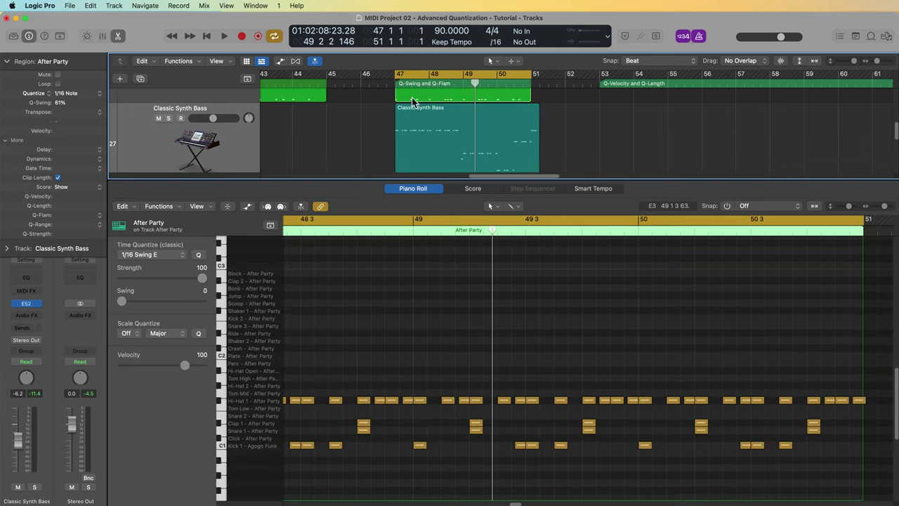
left_click(434, 137)
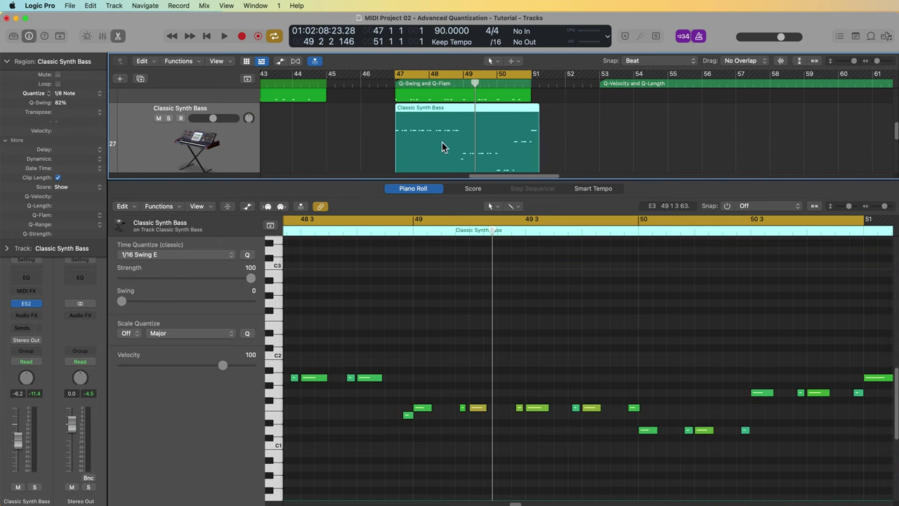
Show the Dark Space Pluck region in the Piano Roll, review its notes from bar 49 to 51 and select the region.
key("p")
left_click(442, 382)
key("p")
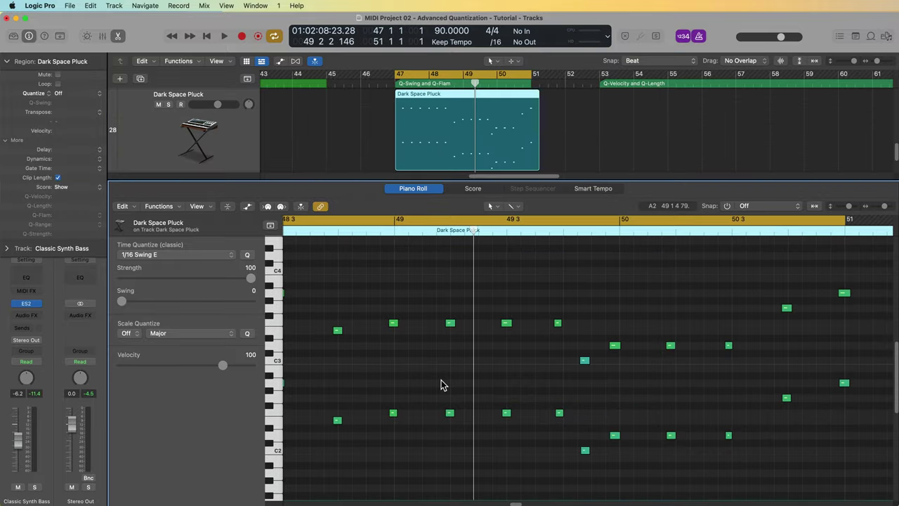
scroll(442, 386, "right", 3)
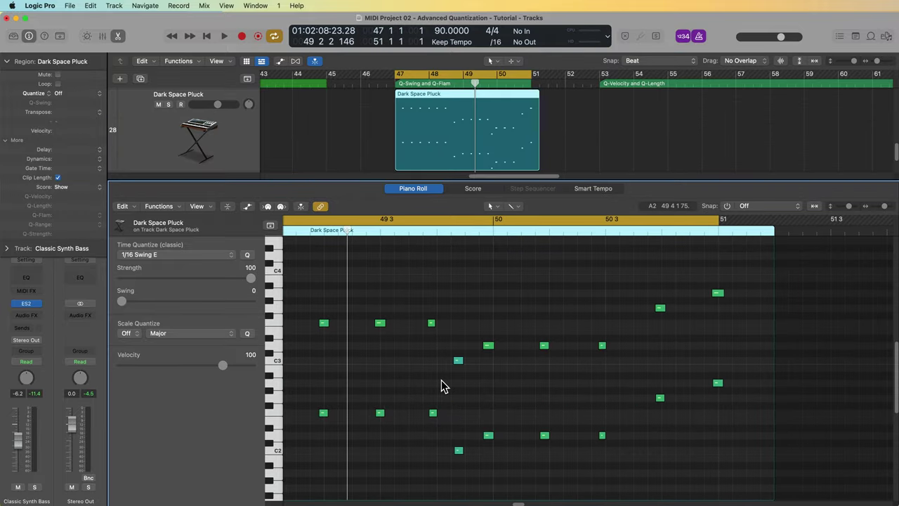
scroll(442, 383, "left", 2)
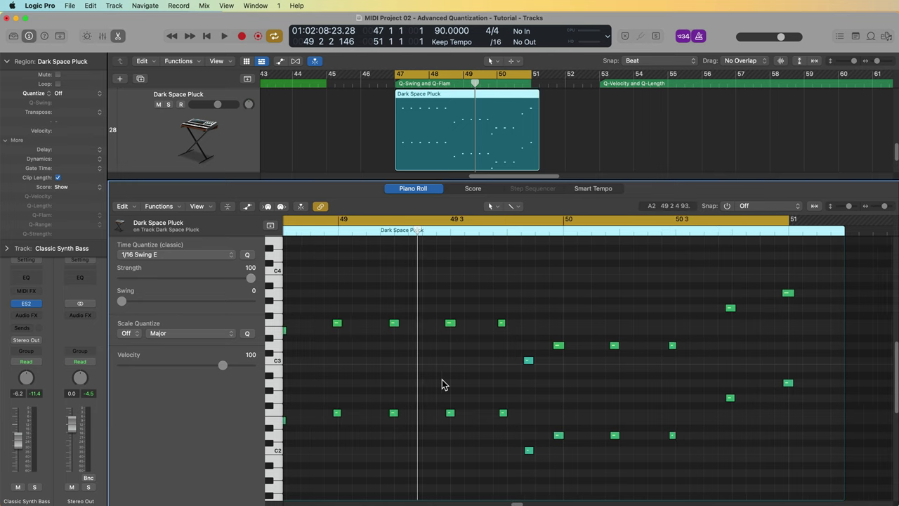
left_click(365, 145)
left_click(437, 114)
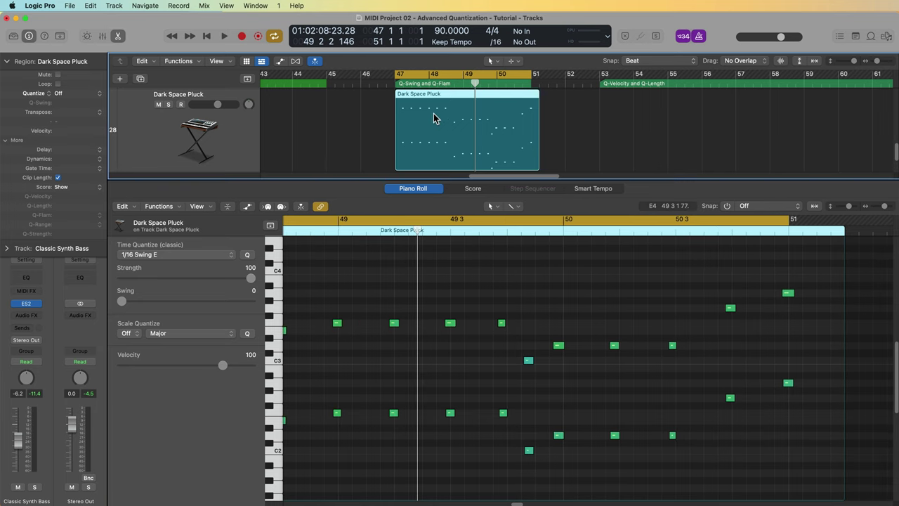
Quantize the Dark Space Pluck region to 1/8 Note and play it back with the other tracks.
left_click(78, 93)
left_click(81, 135)
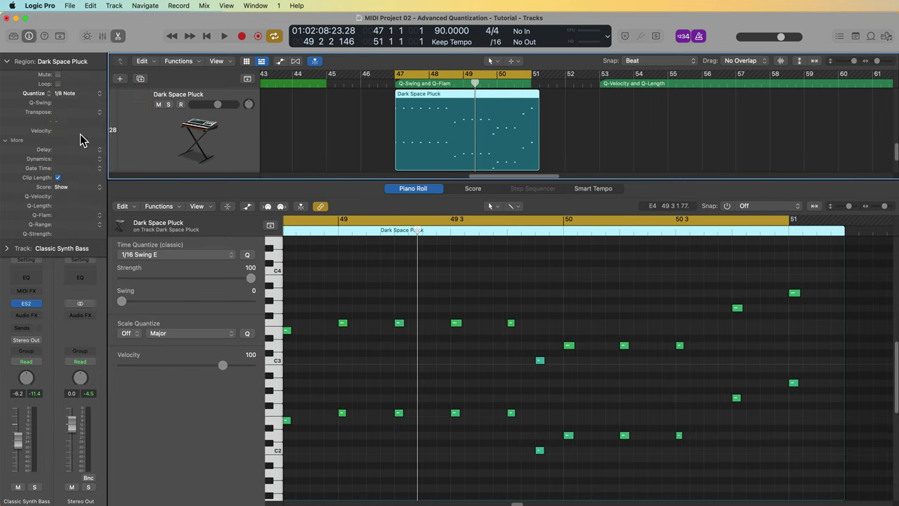
key("space")
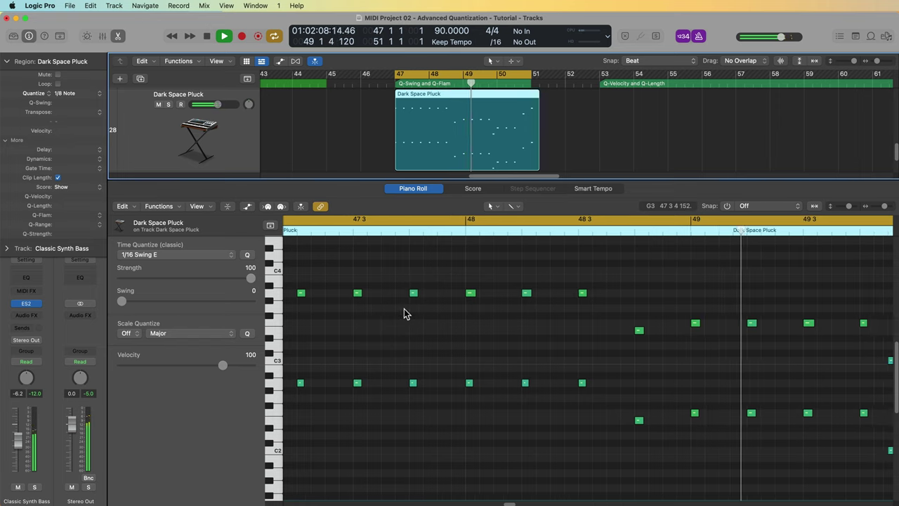
key("space")
Solo the Dark Space Pluck track and set its region's Quantize to Off.
left_click(237, 143)
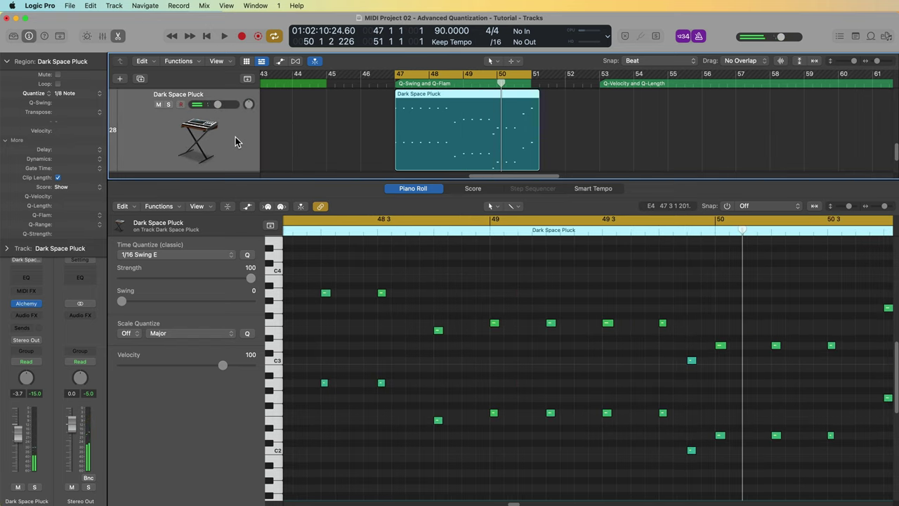
key("s")
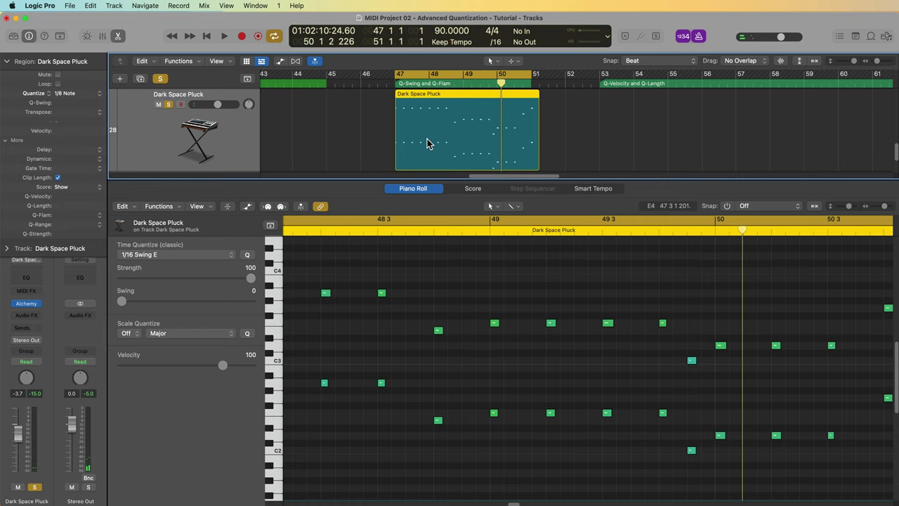
left_click(71, 93)
left_click(80, 54)
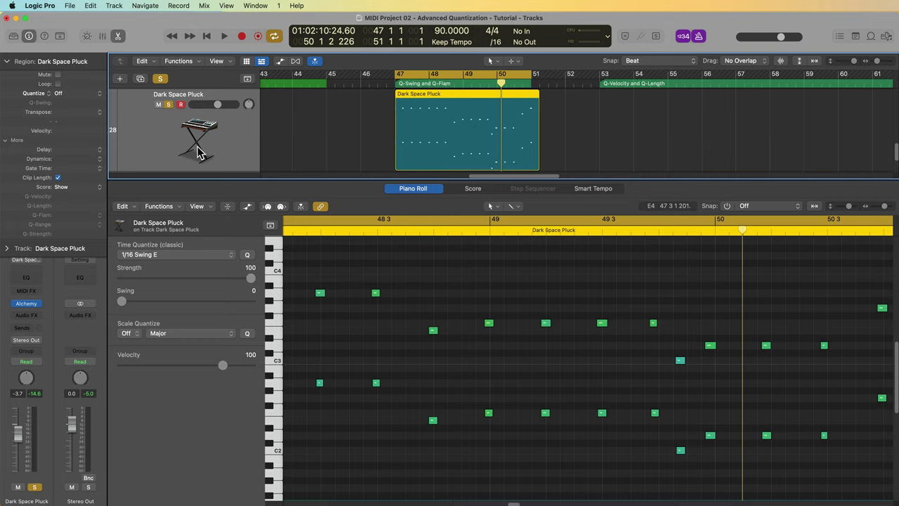
Quantize the soloed Dark Space Pluck region to 1/8 Note and play its opening bars.
left_click(72, 93)
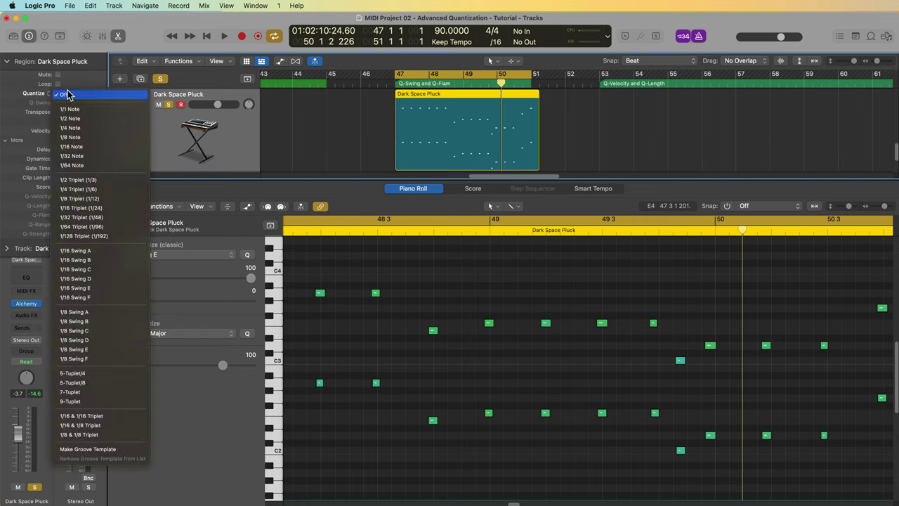
left_click(75, 137)
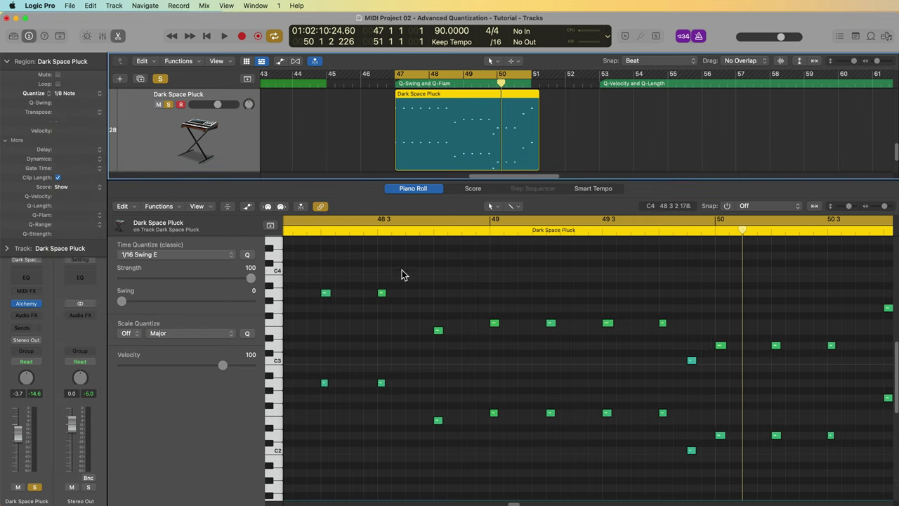
key("space")
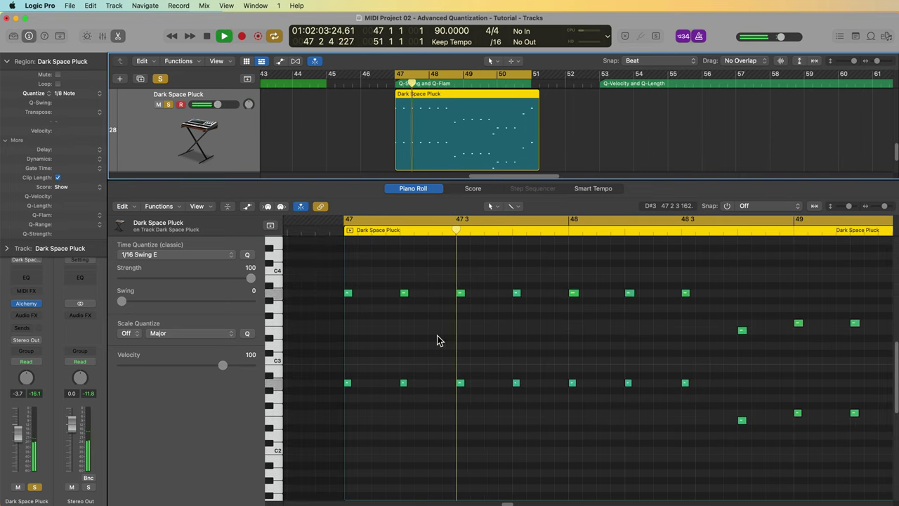
key("space")
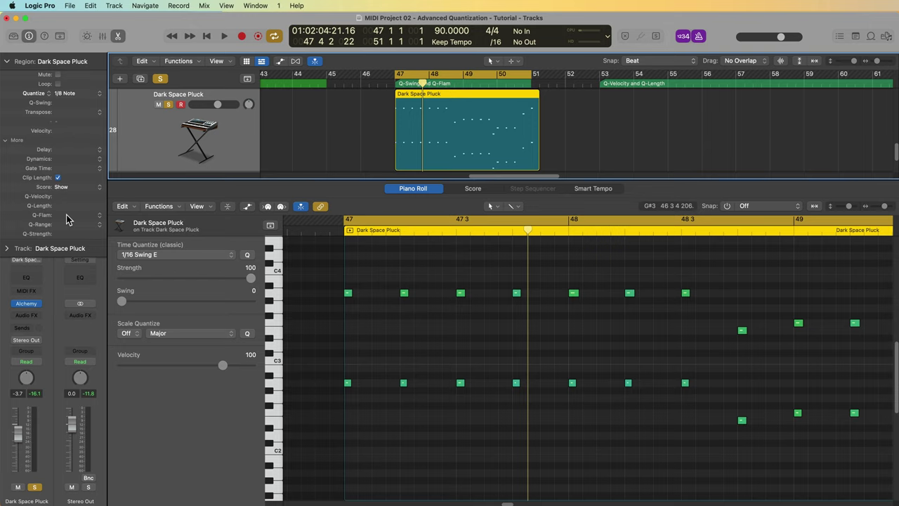
Set the Dark Space Pluck region's Q-Flam to +245 ticks and audition the spread chords.
mouse_move(79, 215)
left_mouse_down()
mouse_move(79, 206)
mouse_move(79, 214)
left_mouse_up()
key("space")
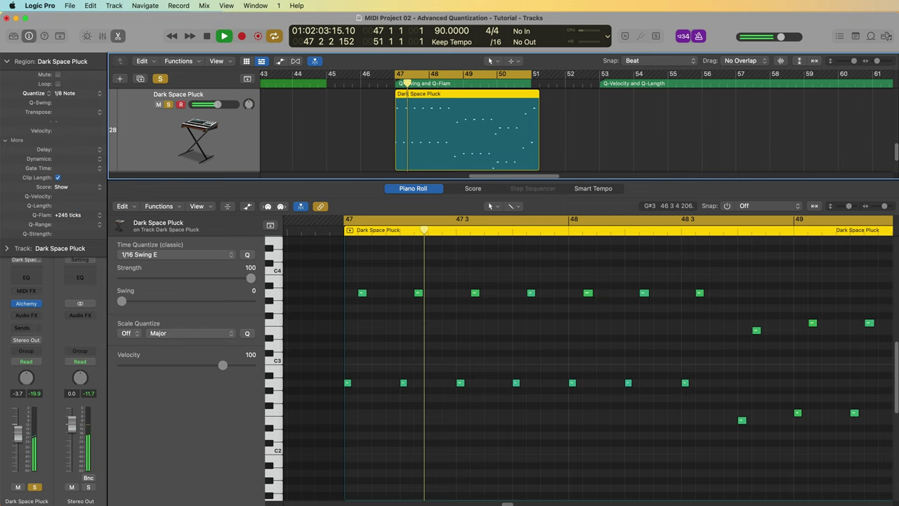
key("space")
Set the Dark Space Pluck region's Q-Flam to +48 ticks and play it, turning solo off during playback.
left_click_drag(79, 215, 78, 219)
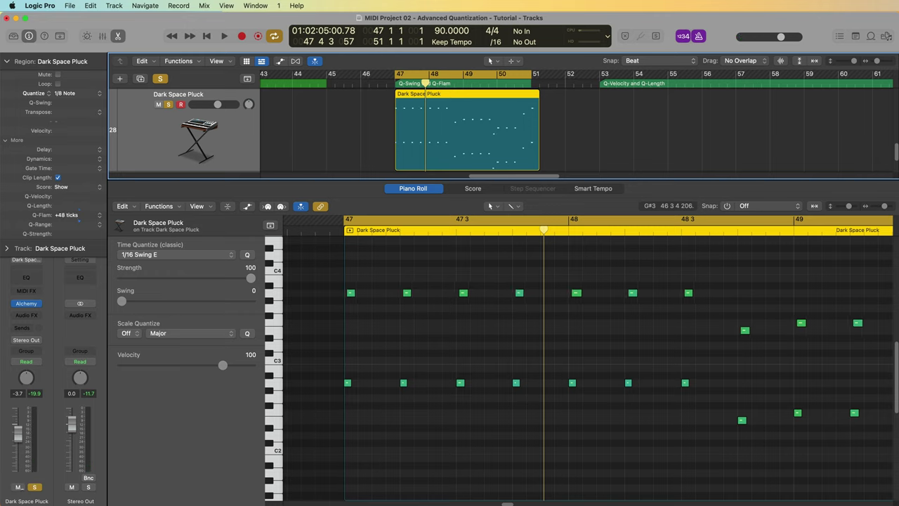
key("space")
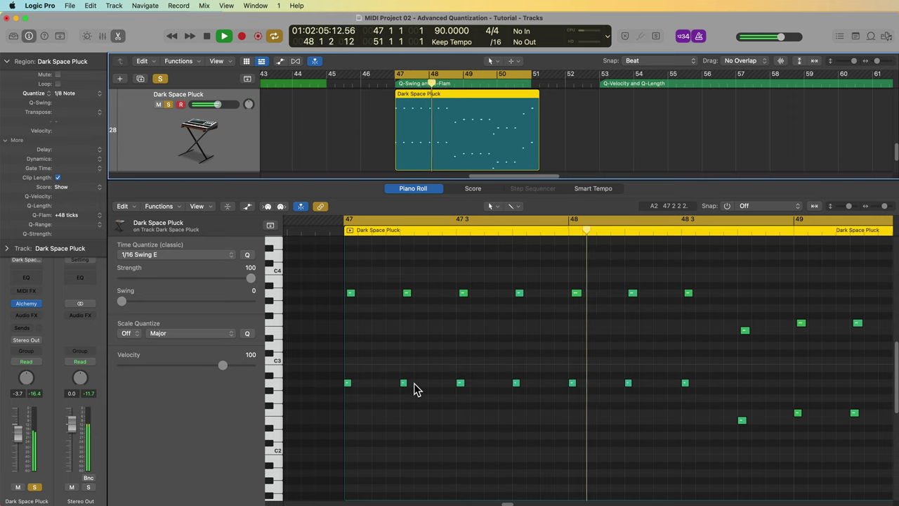
left_click(335, 172)
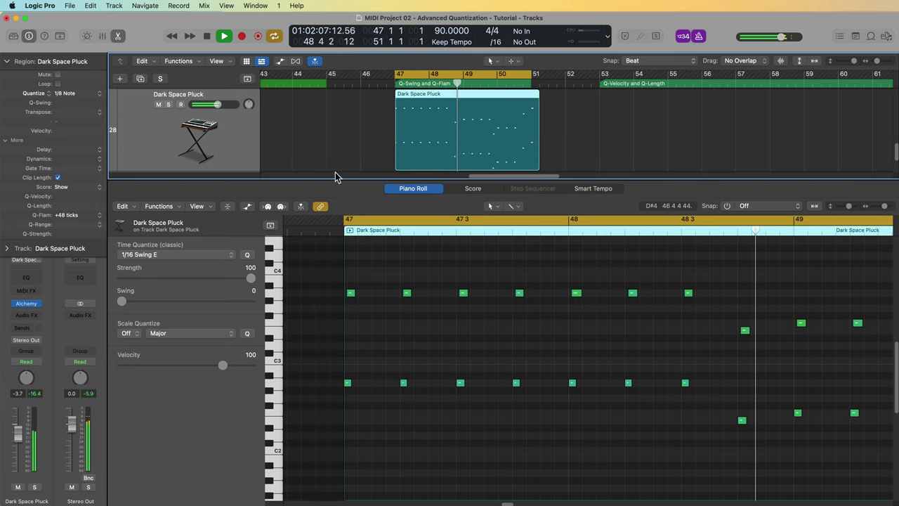
Show the Steinway Piano region at bar 53 in the Piano Roll and extend the cycle's start back to 52 4 1.
key("p")
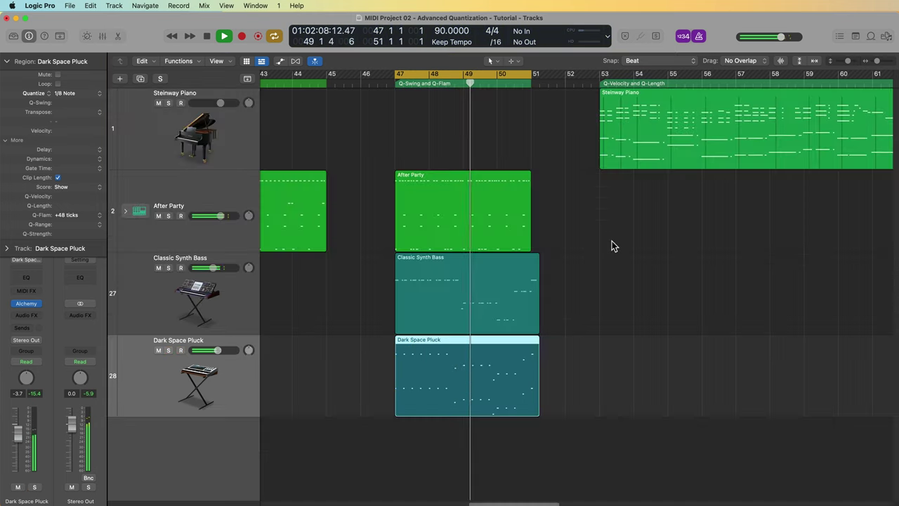
left_click(576, 321)
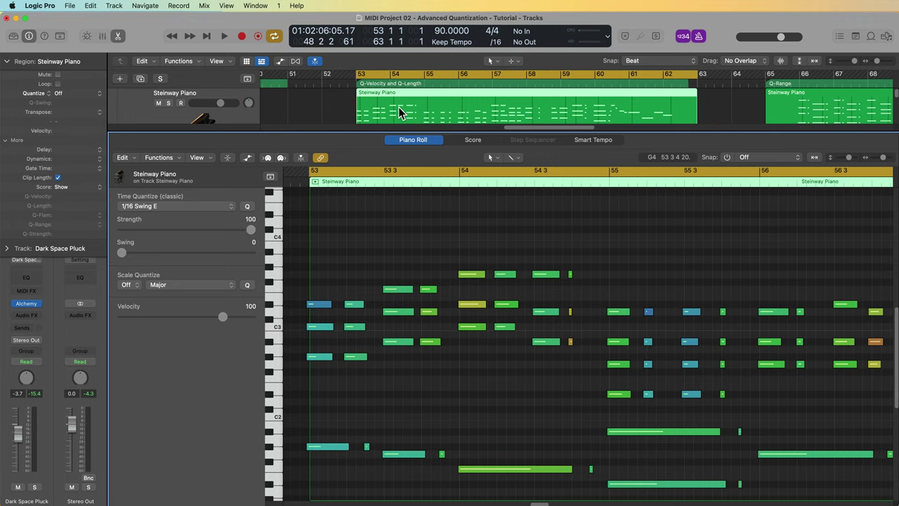
left_click_drag(358, 74, 338, 75)
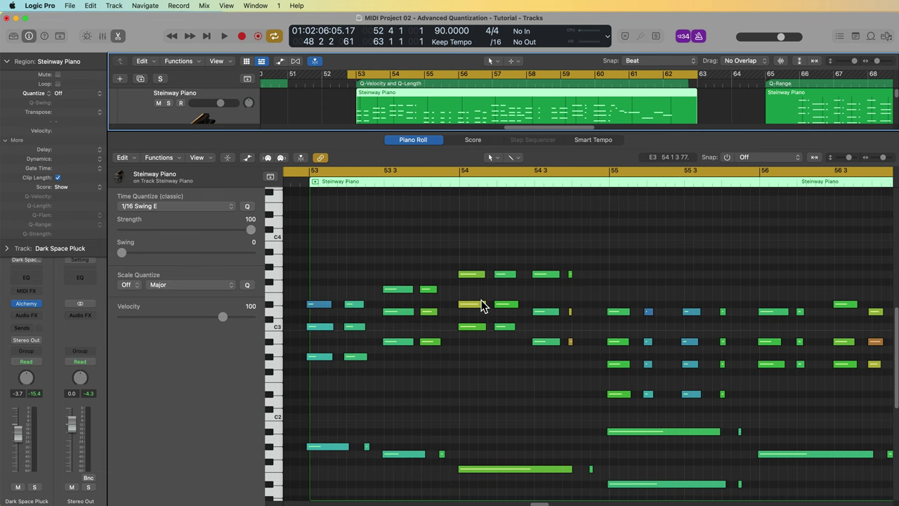
scroll(618, 349, "right", 10)
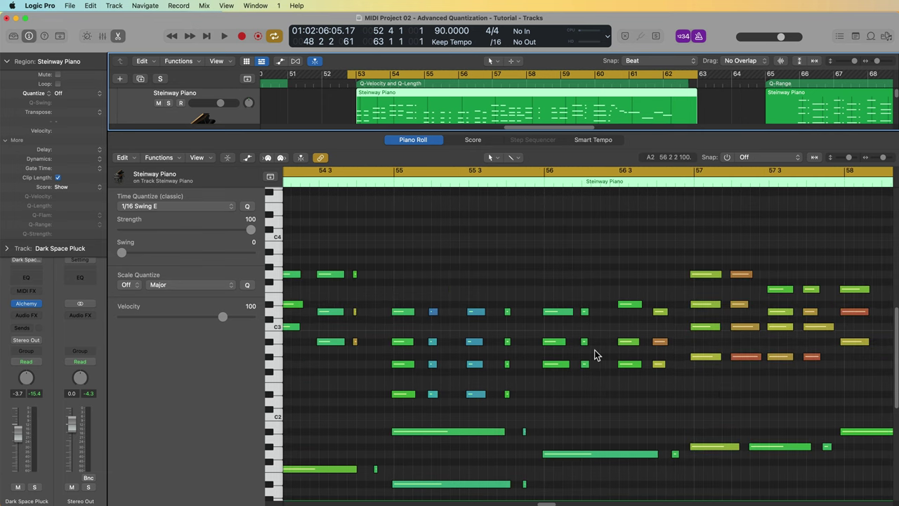
Quantize the Steinway Piano region to 1/8 Note with a Q-Strength of 26% and review its notes.
left_click(77, 93)
left_click(92, 133)
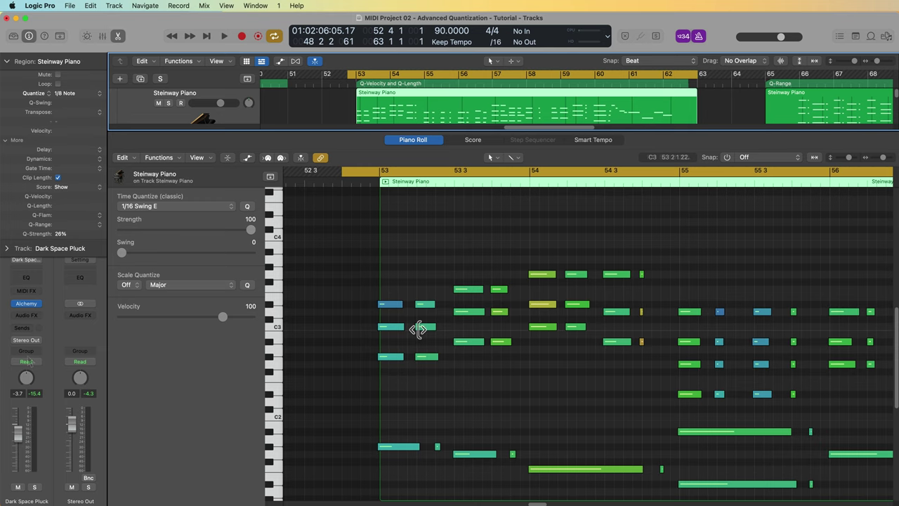
scroll(502, 323, "down", 2)
scroll(502, 317, "right", 10)
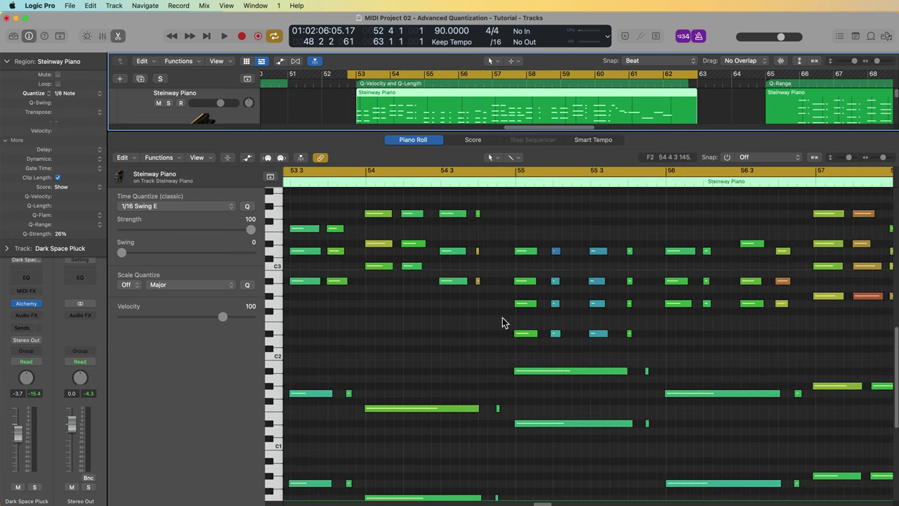
scroll(500, 316, "right", 5)
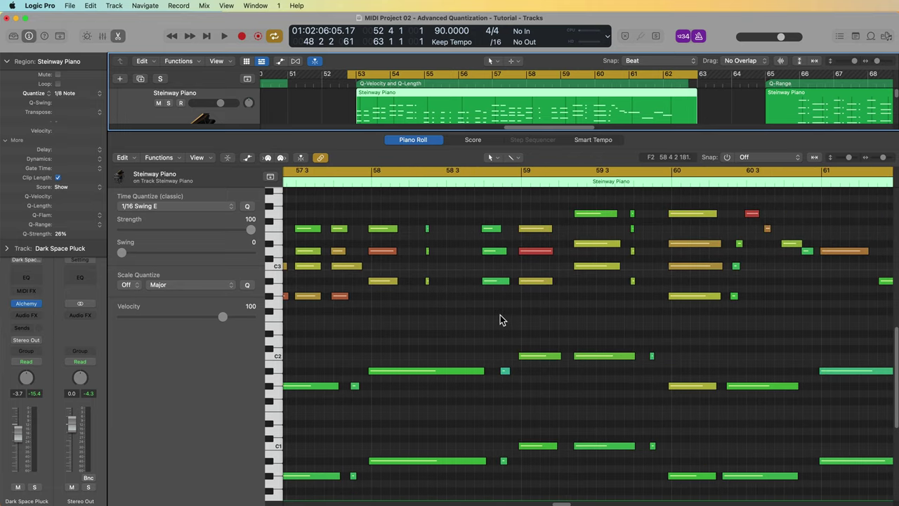
scroll(500, 318, "right", 7)
scroll(604, 317, "left", 12)
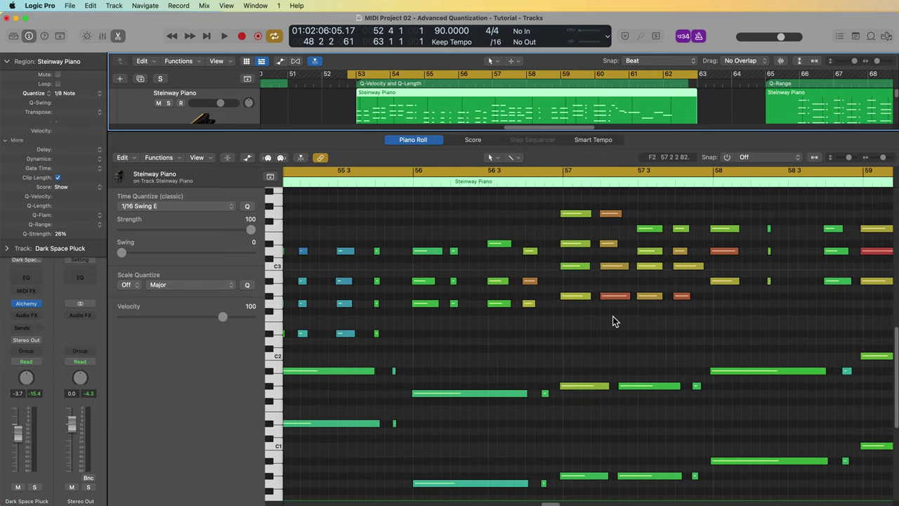
Play the Steinway Piano region through with the Piano Roll following the playhead, and fit all its notes in view.
key("space")
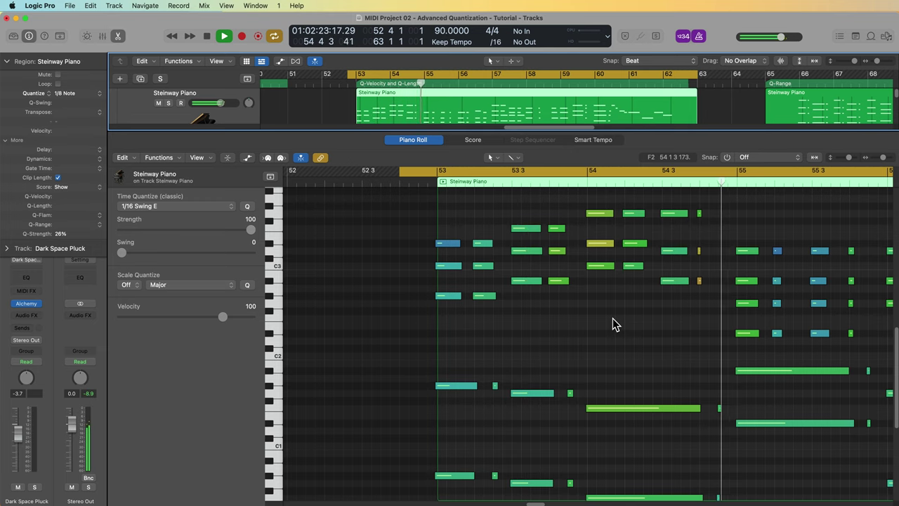
key("cmd+Up")
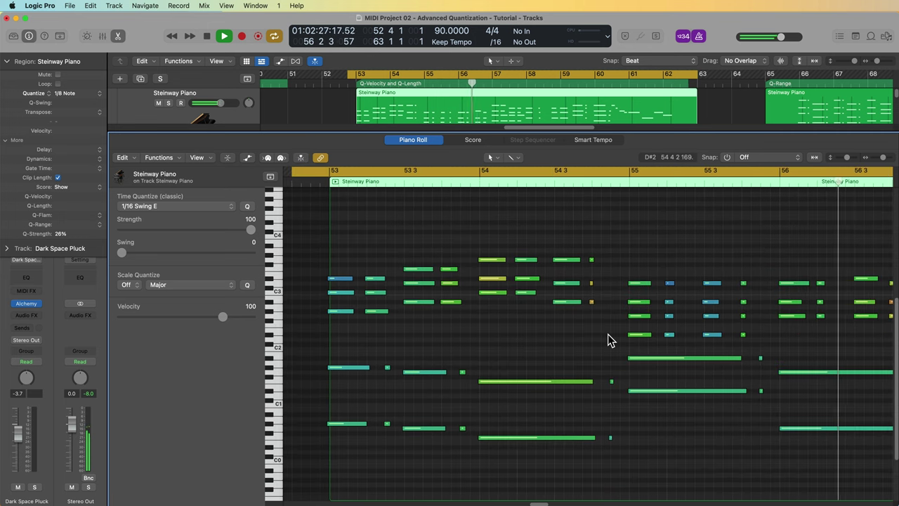
left_click(302, 156)
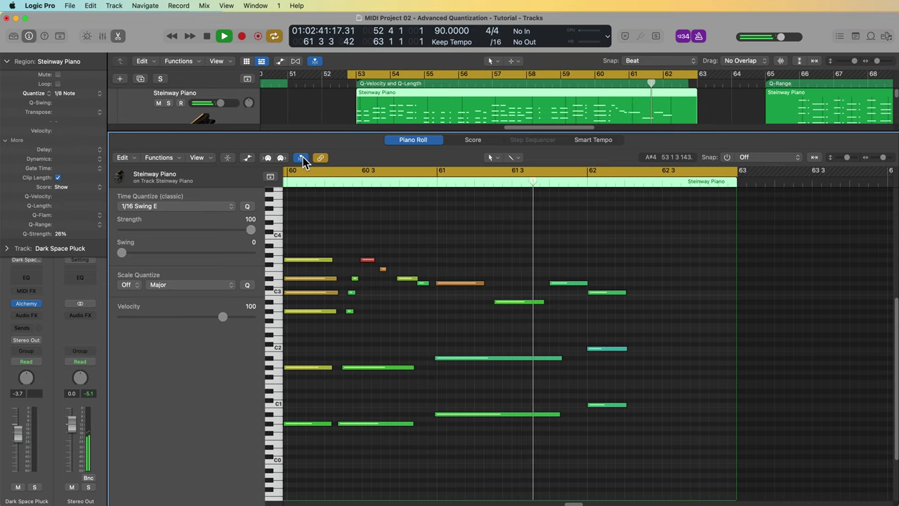
key("space")
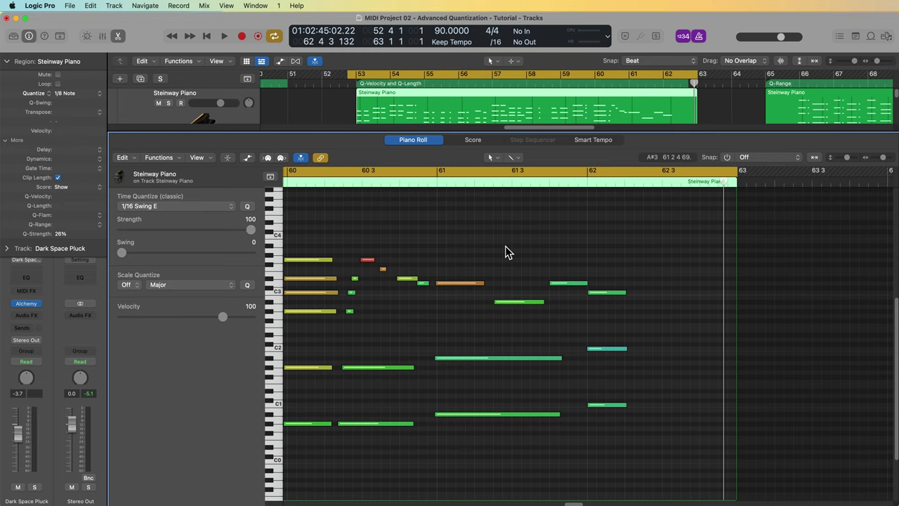
scroll(490, 269, "left", 5)
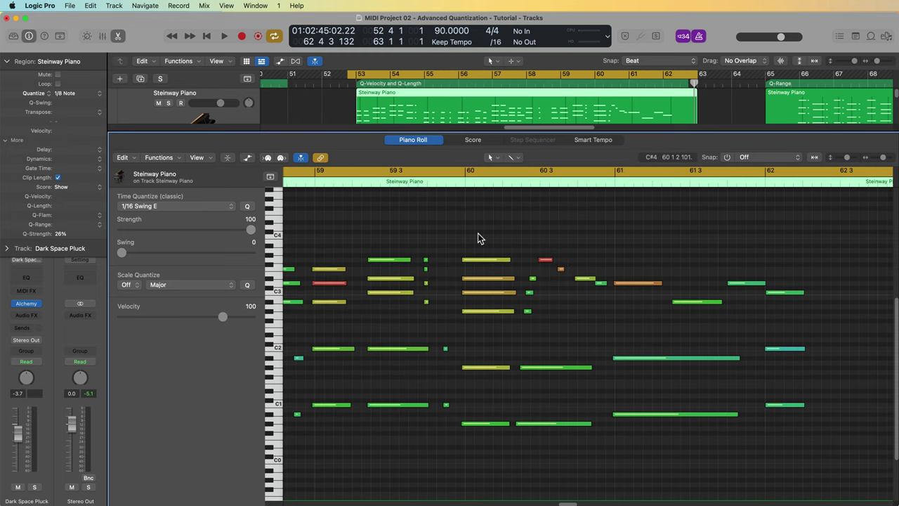
key("super+Left")
key("super+Left")
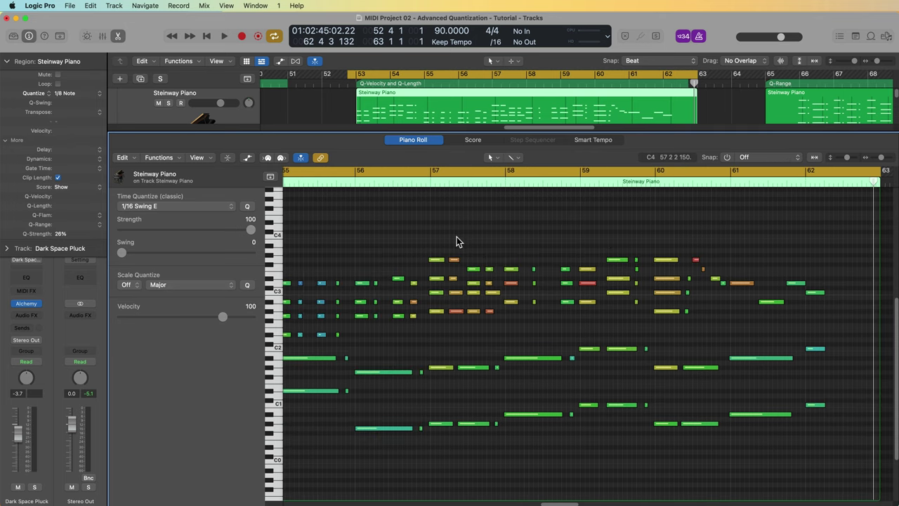
key("super+Left")
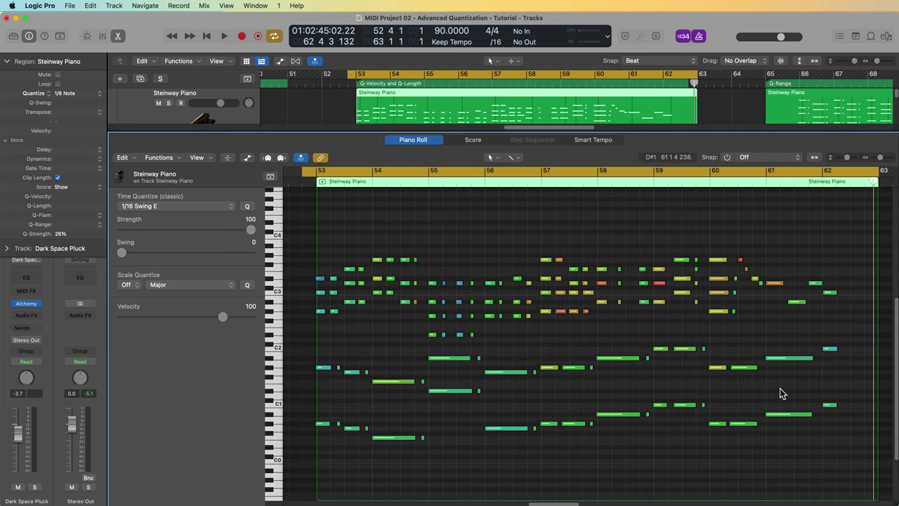
Try out different Q-Velocity values on the Steinway Piano region and reset the setting.
left_click_drag(67, 176, 66, 31)
left_click_drag(63, 196, 63, 267)
left_click_drag(75, 357, 74, 200)
double_click(75, 197)
key("BackSpace")
key("Return")
Show the Note Velocity lane below the Steinway Piano notes and raise the region's Q-Velocity to +102%.
left_click(248, 158)
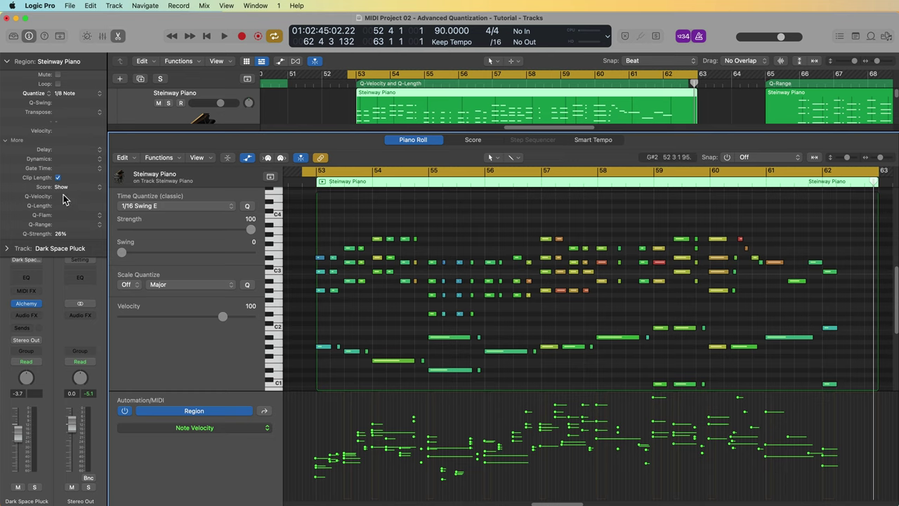
left_click_drag(62, 196, 53, 104)
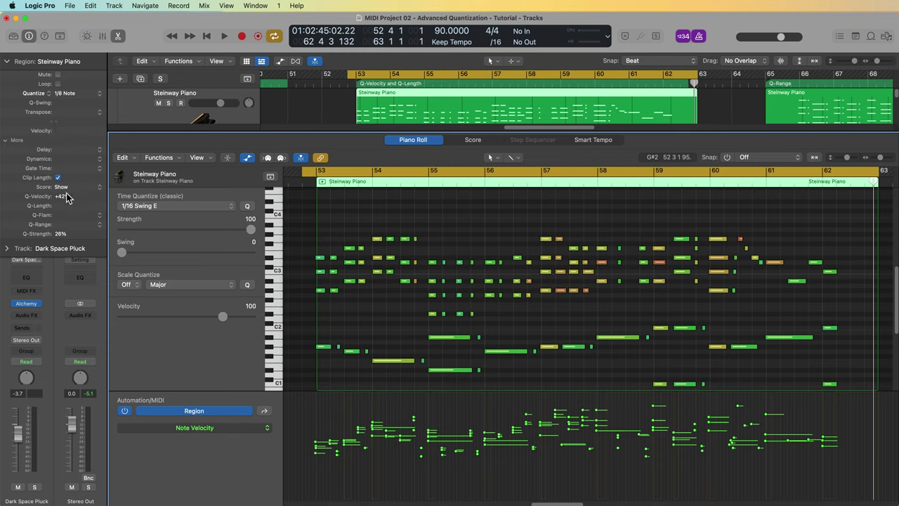
left_click_drag(53, 104, 51, 47)
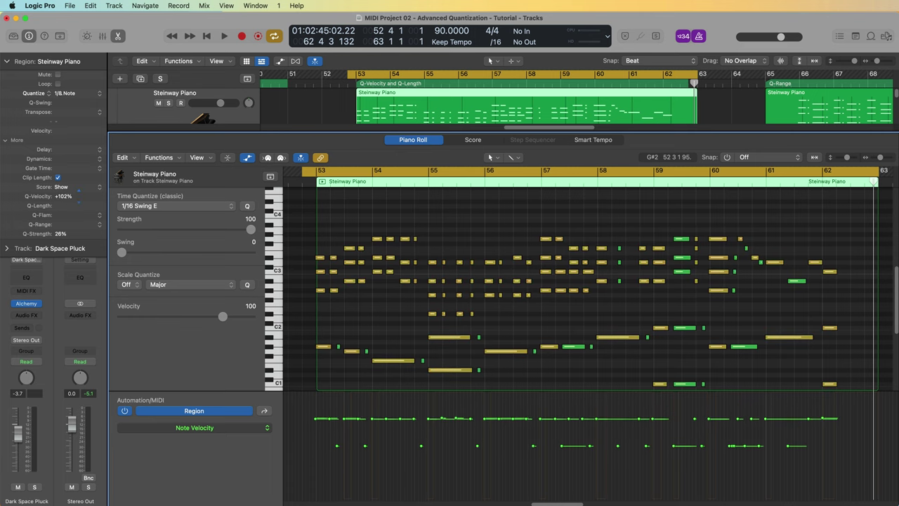
Set the Steinway Piano region's Q-Velocity to -43% and play it up to bar 56.
mouse_move(63, 196)
left_mouse_down()
mouse_move(63, 204)
mouse_move(63, 186)
left_mouse_up()
left_click_drag(63, 196, 63, 277)
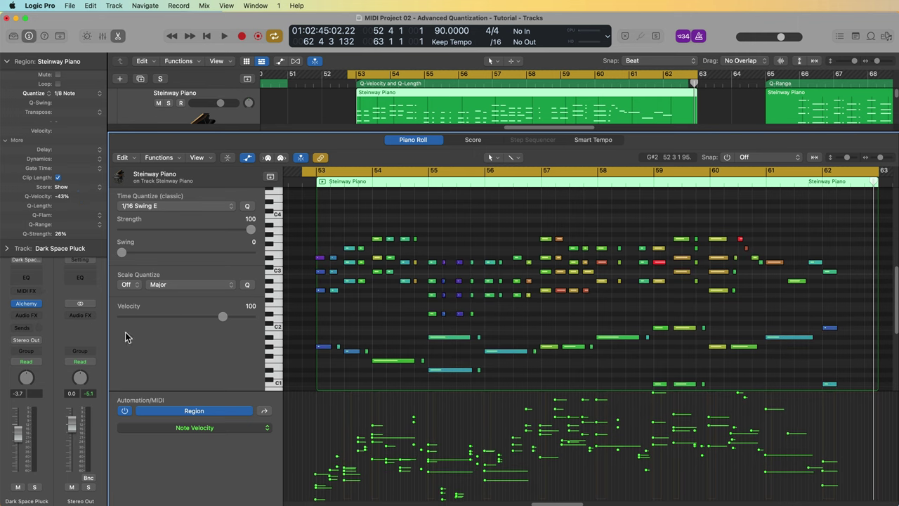
key("space")
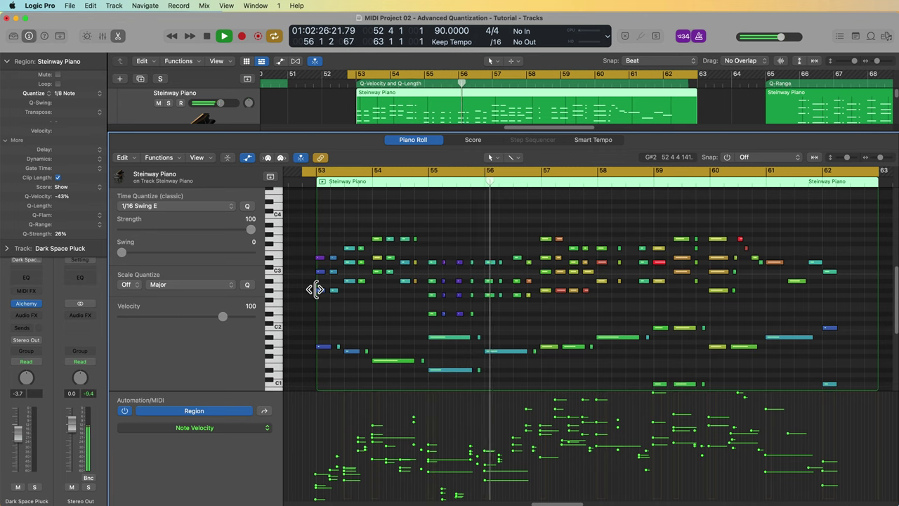
key("space")
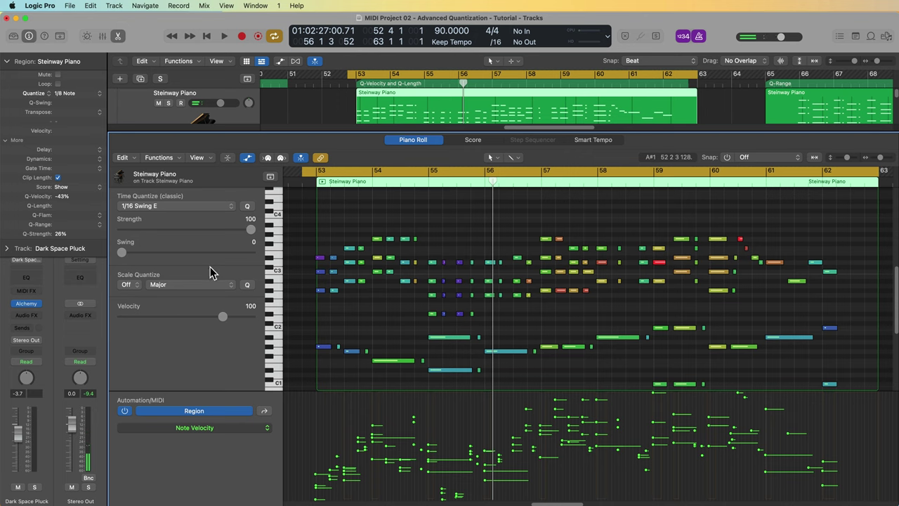
Set the Steinway Piano region's Q-Velocity to +42%.
left_click_drag(75, 196, 67, 61)
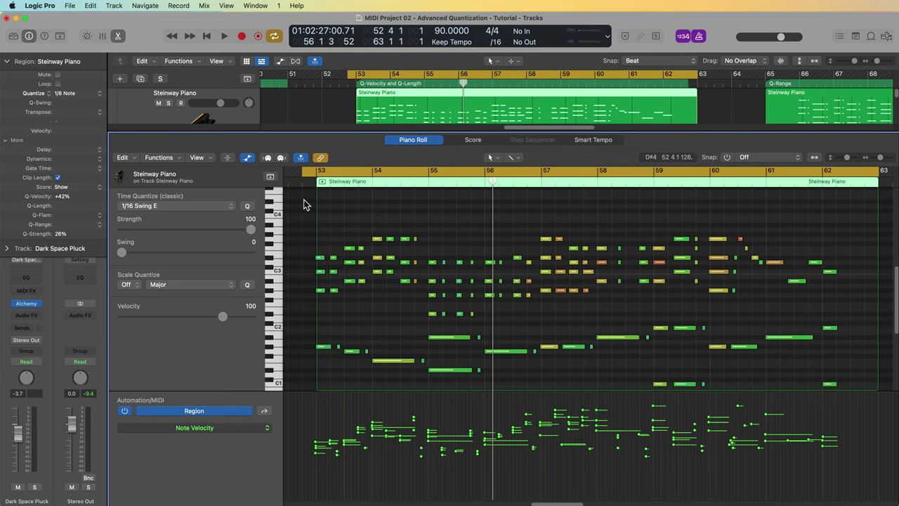
Play the Steinway Piano region through to its end and lower the velocity of all its notes to 32.
key("space")
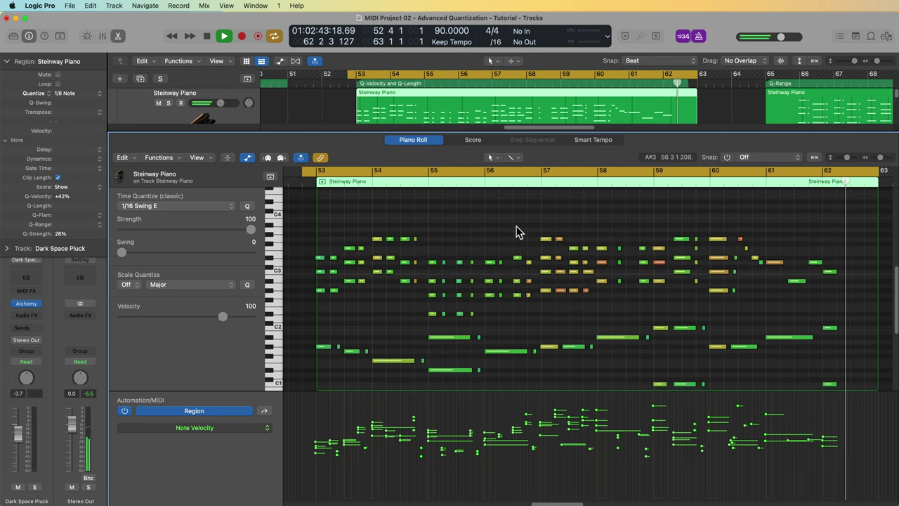
key("space")
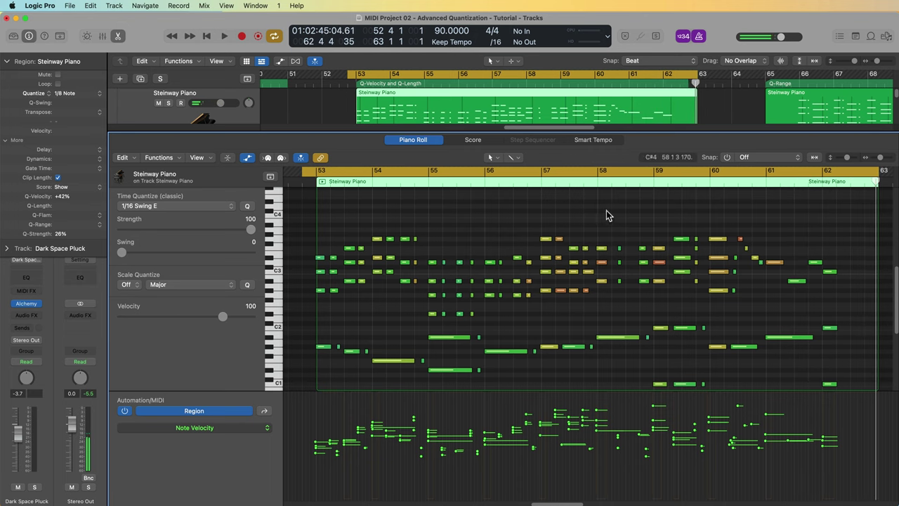
key("super+a")
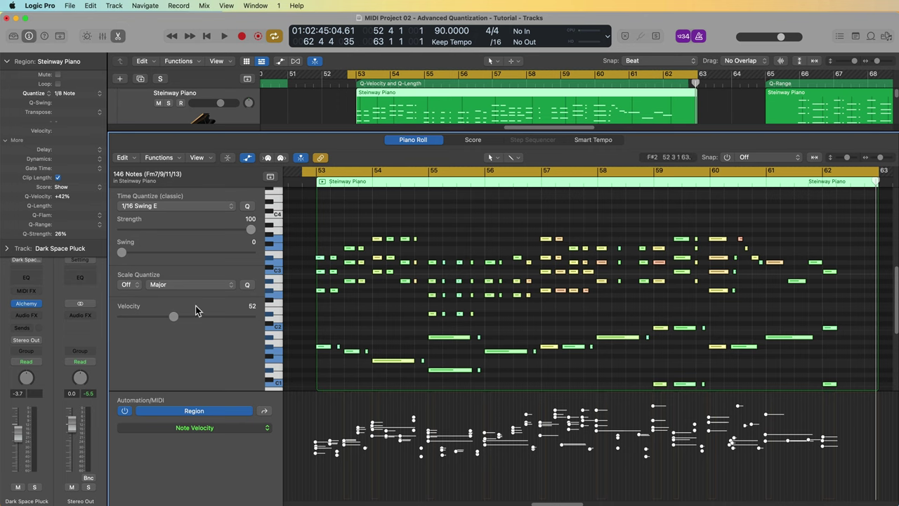
left_click_drag(176, 317, 160, 328)
mouse_move(159, 329)
left_mouse_down()
mouse_move(148, 334)
mouse_move(155, 331)
left_mouse_up()
left_click(499, 225)
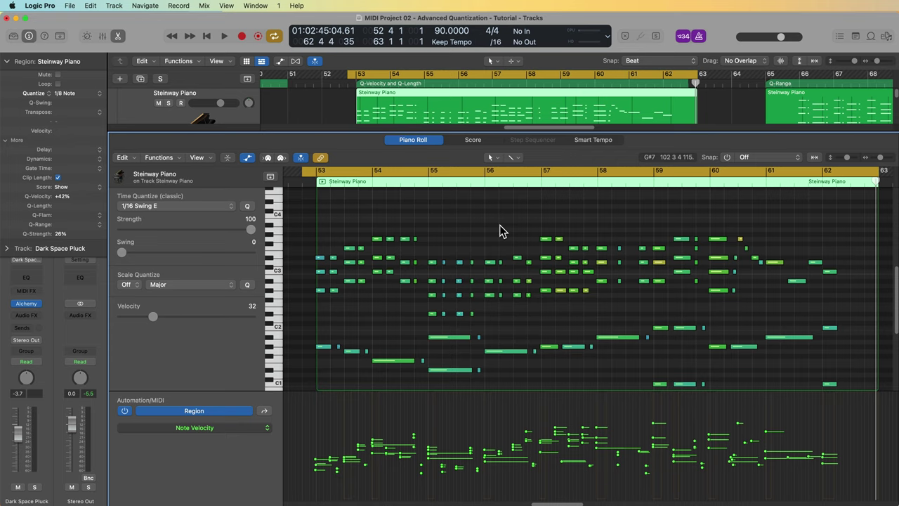
Hide the Note Velocity lane and try out different Q-Length values on the Steinway Piano region, including -99%.
left_click(248, 158)
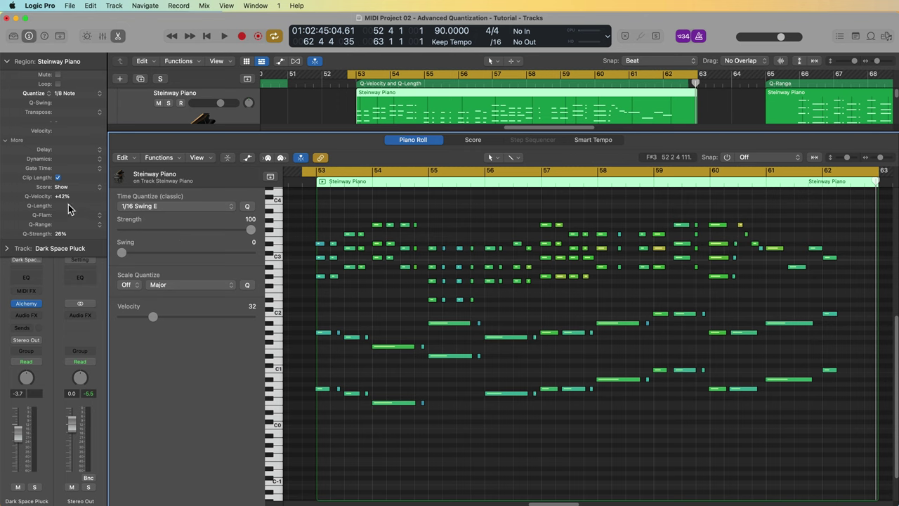
left_click_drag(66, 204, 66, 181)
left_click_drag(77, 62, 80, 190)
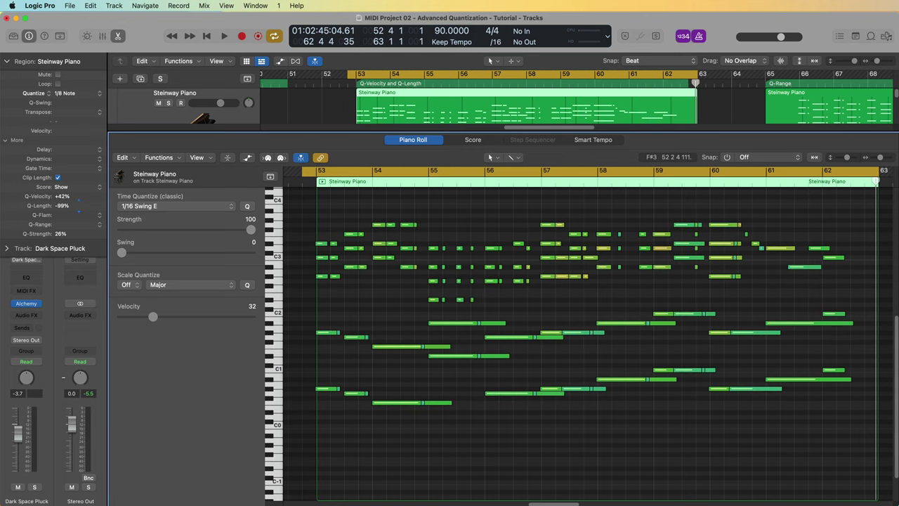
left_click_drag(80, 189, 79, 123)
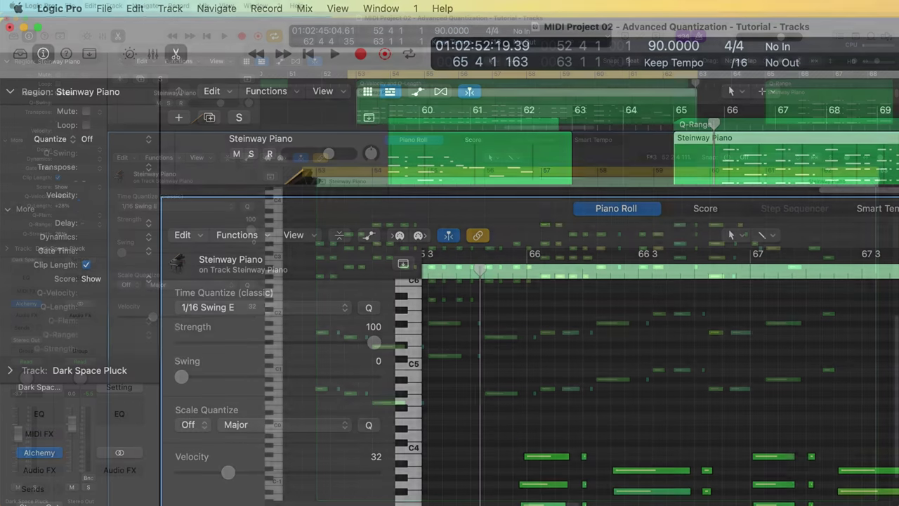
Bring the unquantized notes of the Steinway Piano region under the Q-Range marker into view and play them up to bar 70.
scroll(660, 378, "right", 2)
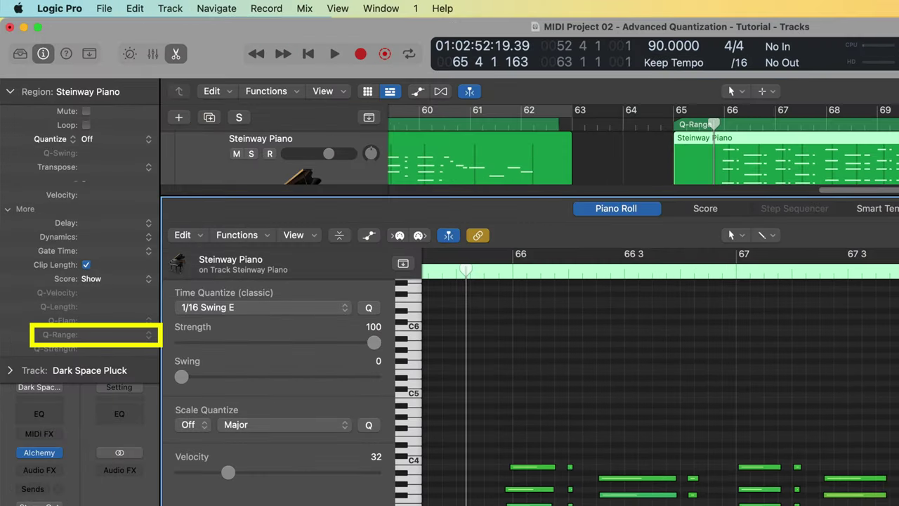
key("super+Up")
key("super+Up")
key("super+Down")
key("super+Down")
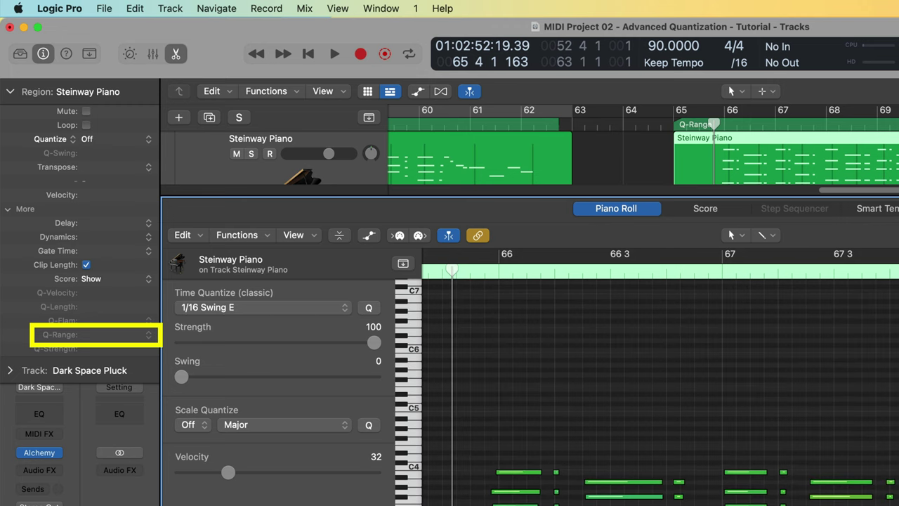
scroll(812, 457, "down", 5)
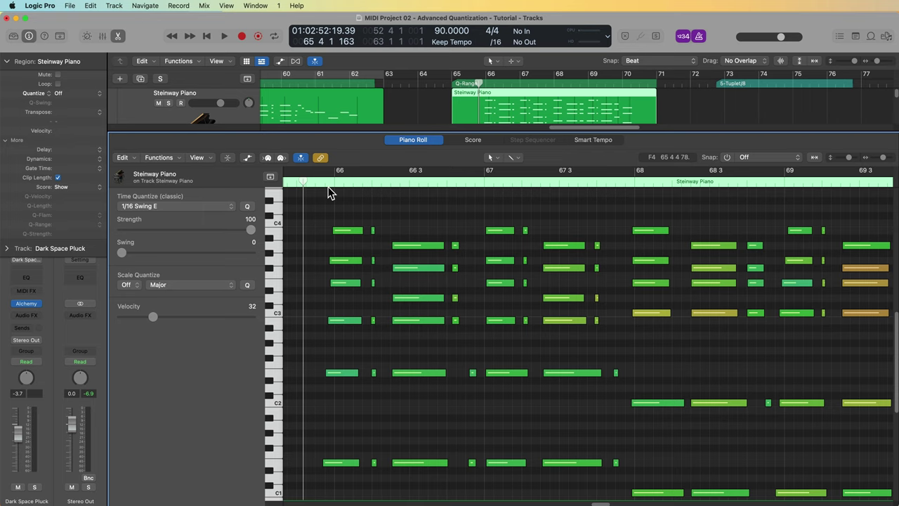
key("space")
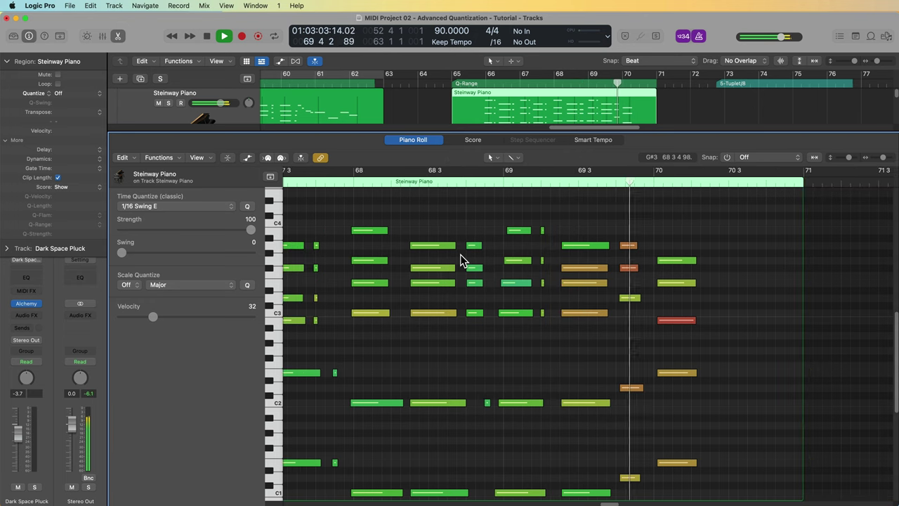
key("space")
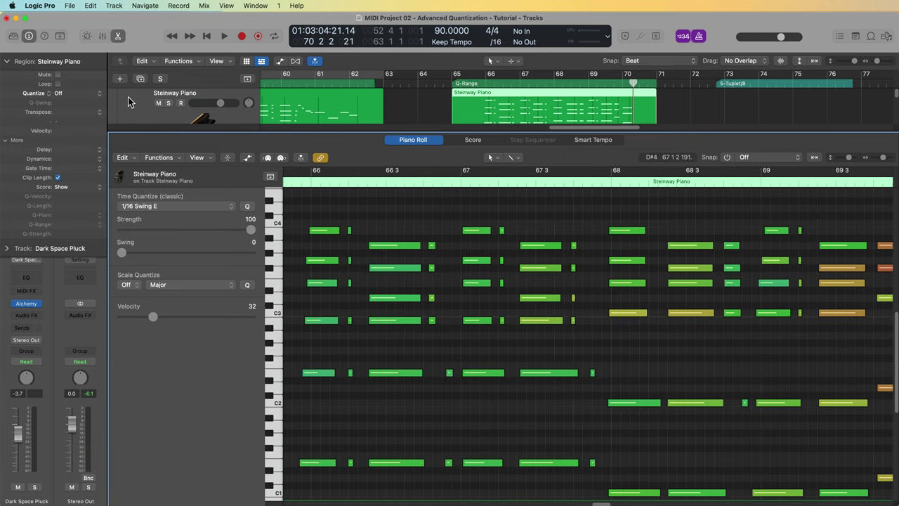
Try quantizing the Q-Range Steinway Piano region to 1/8 Note, play it from bar 65 beat 4, and undo the quantization.
left_click(63, 93)
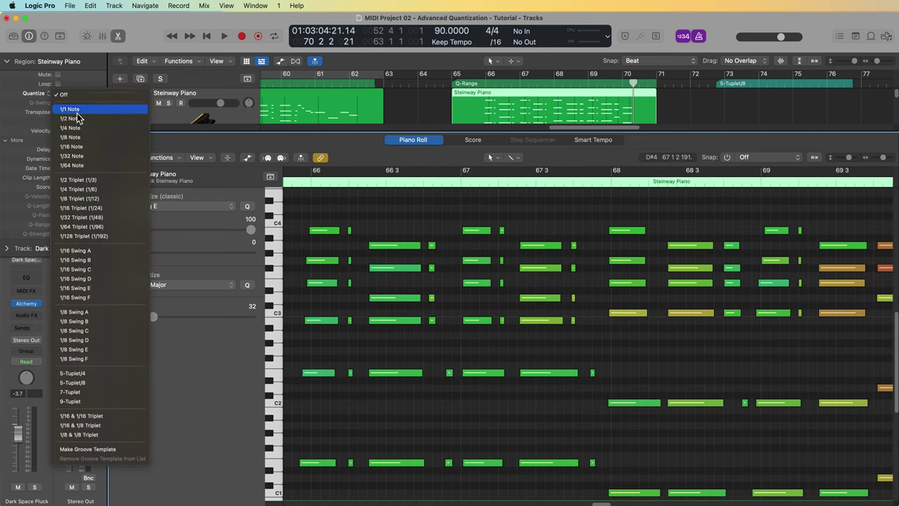
left_click(77, 136)
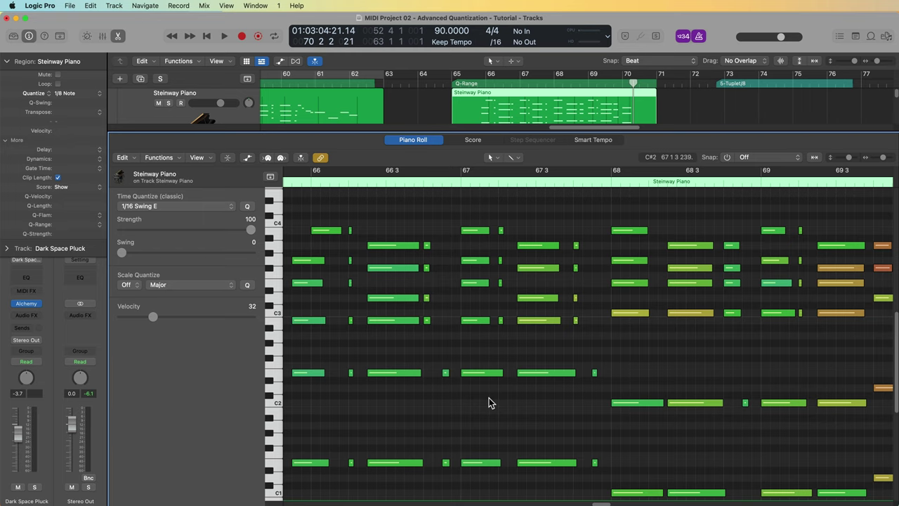
scroll(488, 398, "left", 3)
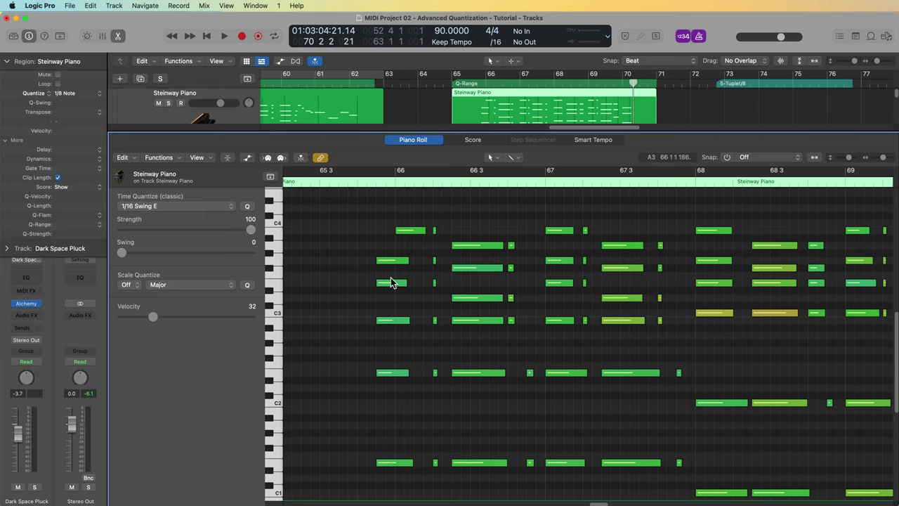
left_click(358, 181)
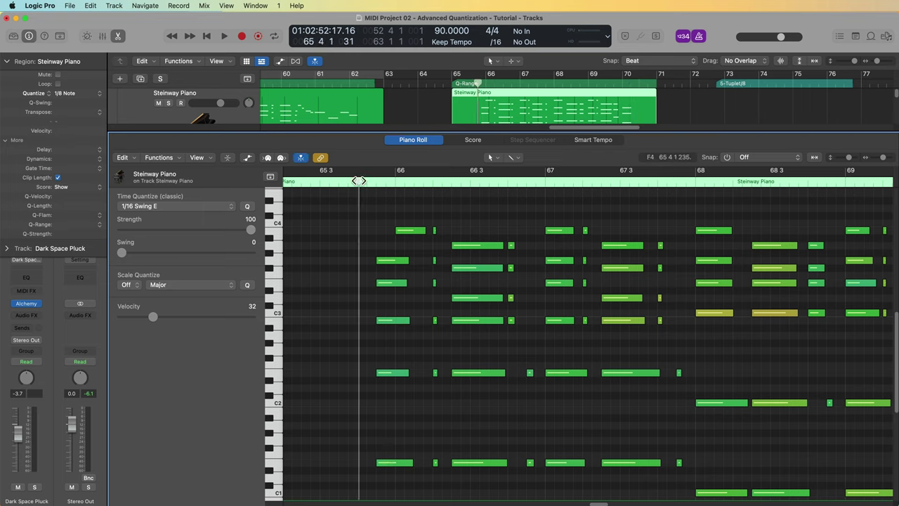
key("space")
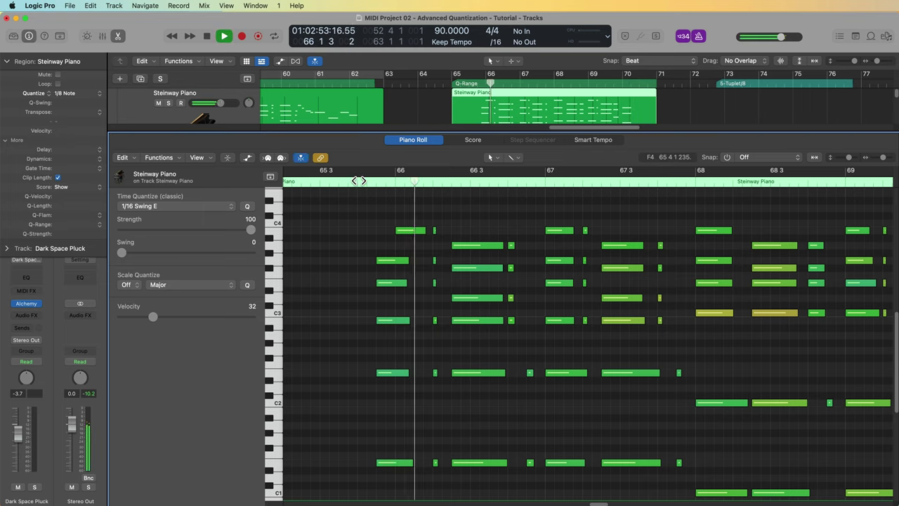
key("space")
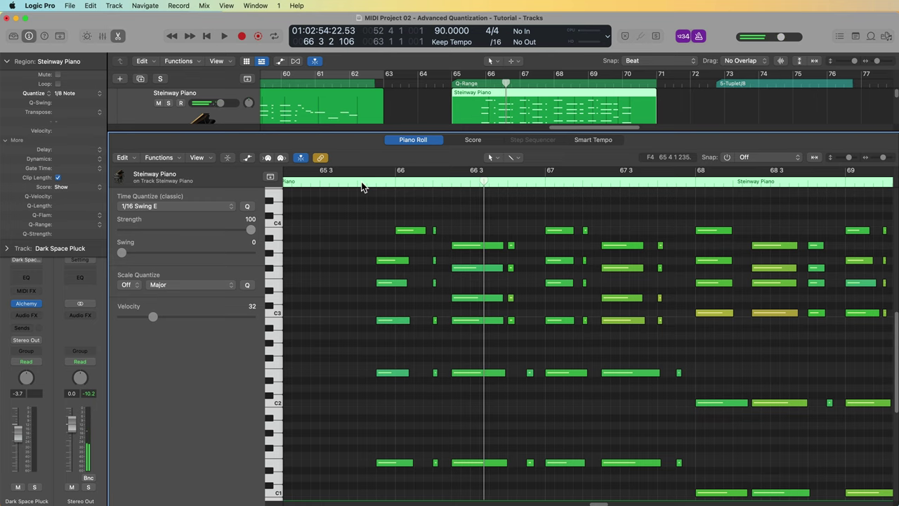
key("super+z")
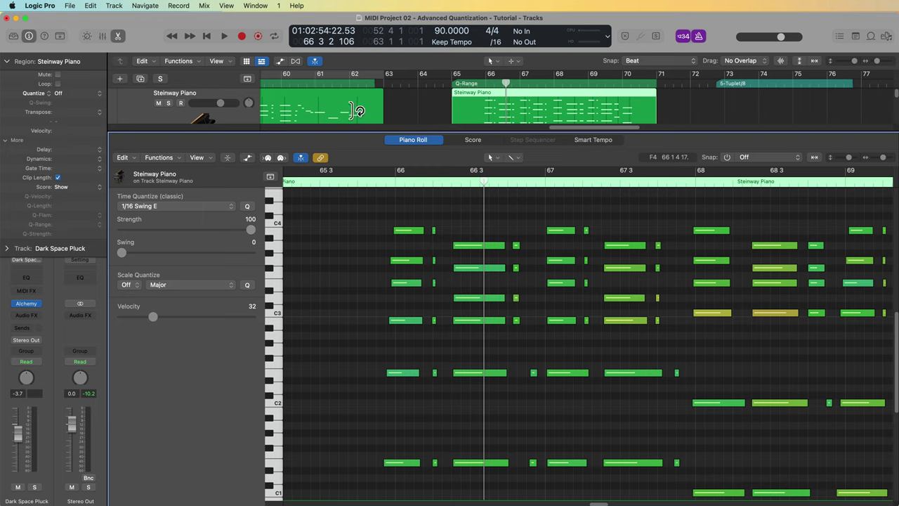
Quantize the Q-Range Steinway Piano region to 1/8 Note and place the playhead at bar 65 beat 4.
left_click(66, 92)
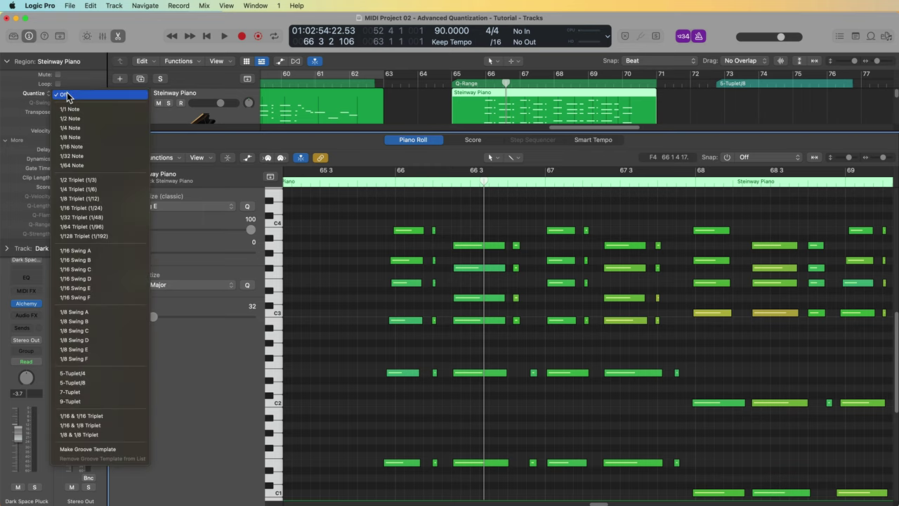
left_click(73, 137)
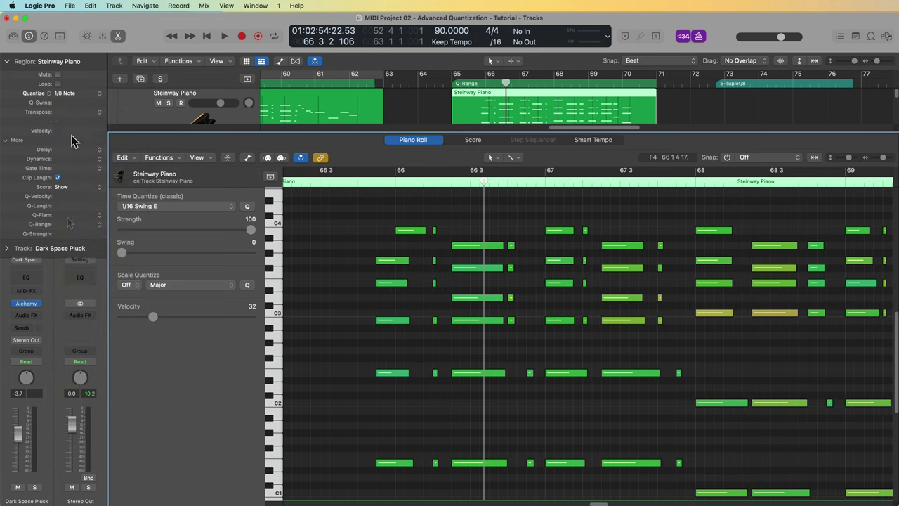
left_click_drag(68, 232, 68, 260)
left_click_drag(377, 182, 377, 198)
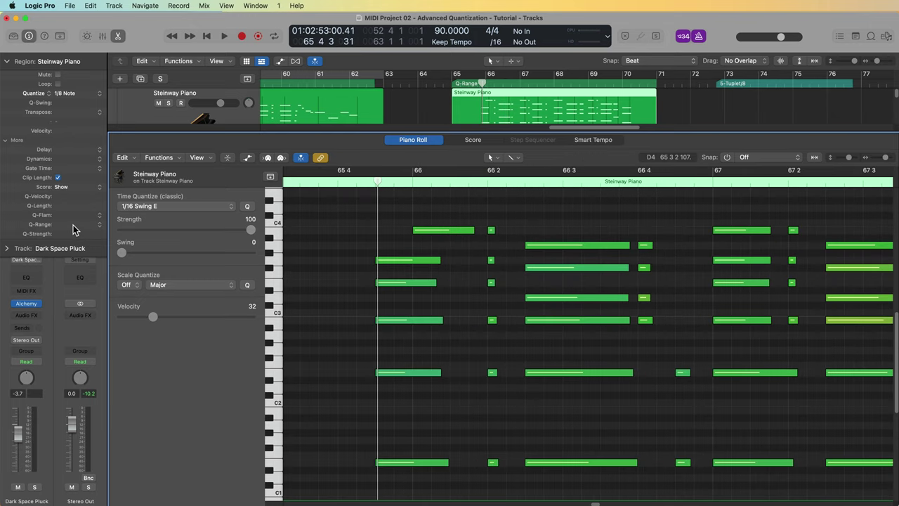
left_click(343, 184)
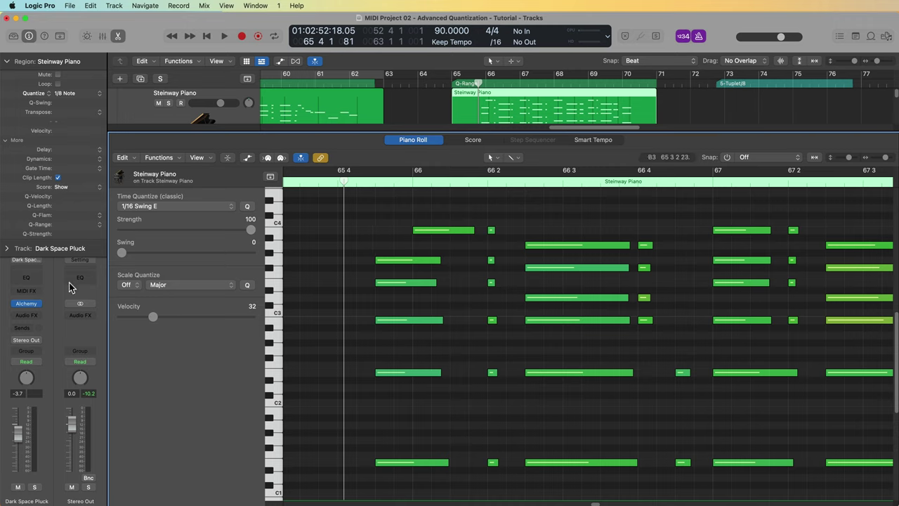
Try a Q-Range of +50 ticks on the Steinway Piano region, then set Q-Range to +91 ticks and Q-Strength to 55%.
left_click_drag(67, 227, 66, 194)
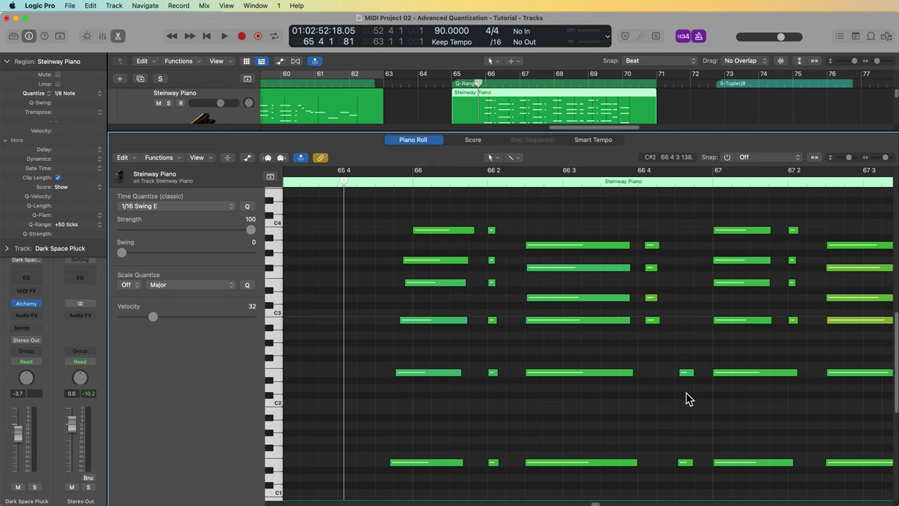
mouse_move(67, 224)
left_mouse_down()
mouse_move(66, 188)
mouse_move(67, 231)
left_mouse_up()
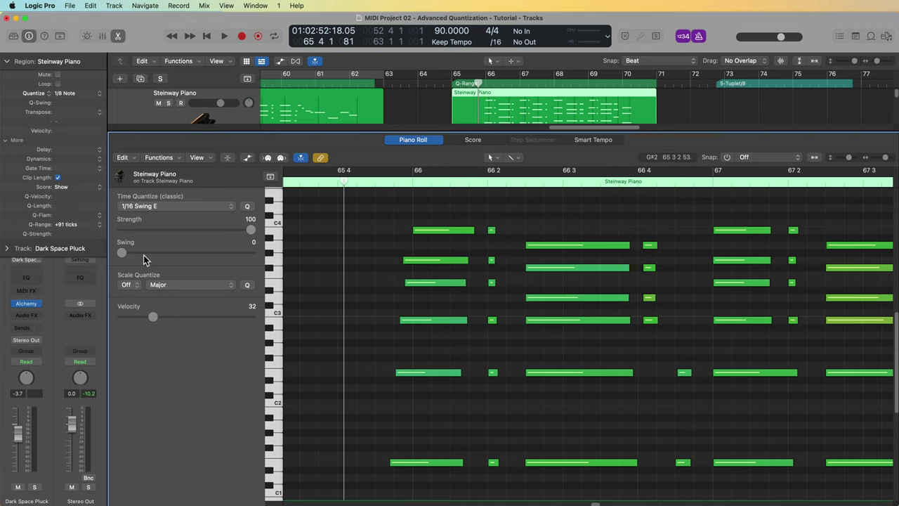
left_click_drag(72, 232, 78, 269)
left_click_drag(78, 232, 78, 208)
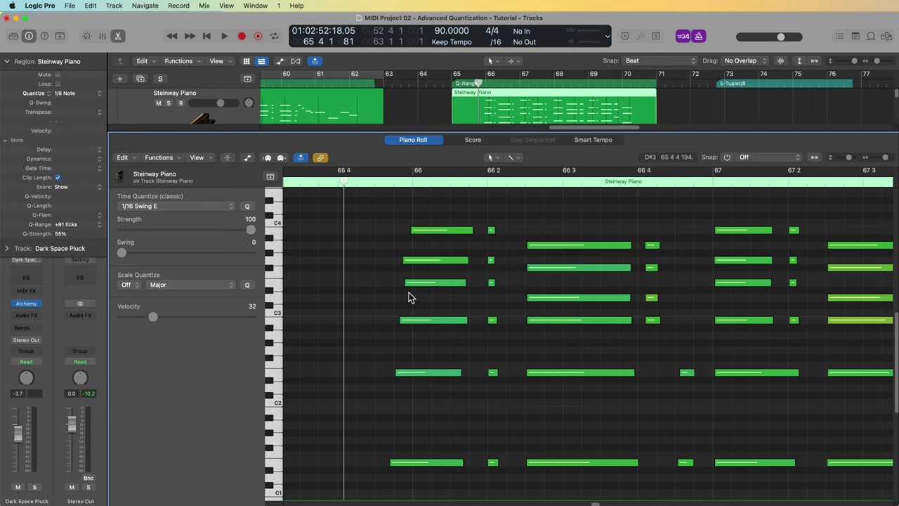
Examine the timing of the Steinway Piano region's quantized notes from bar 66 to bar 70 and play the region.
scroll(409, 293, "right", 2)
scroll(409, 297, "right", 10)
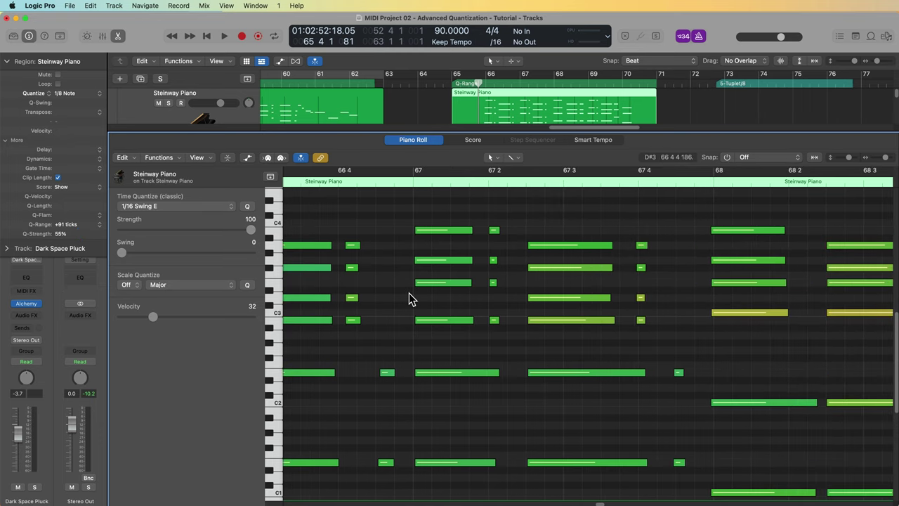
scroll(409, 293, "right", 10)
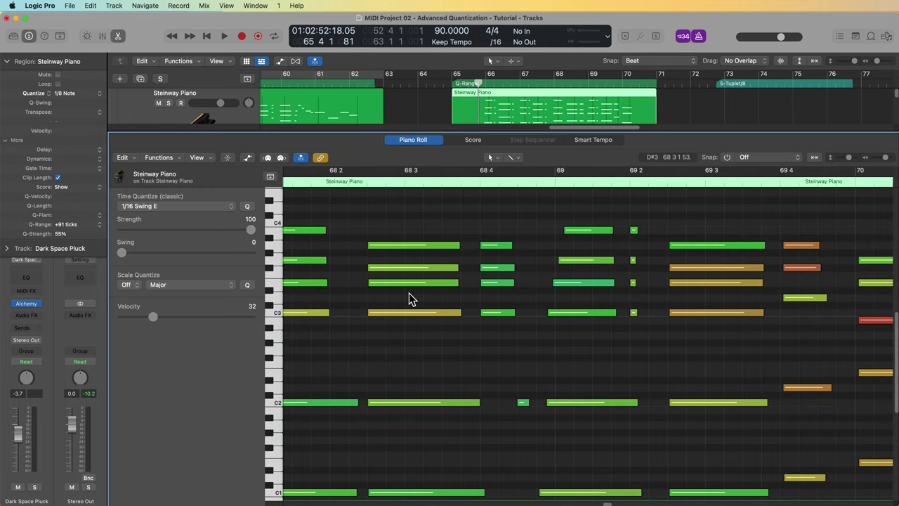
scroll(409, 292, "right", 2)
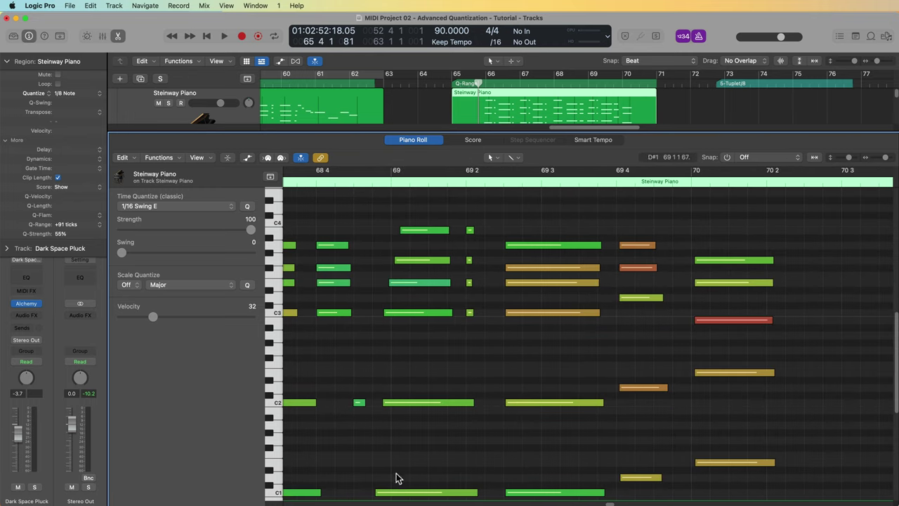
scroll(429, 335, "left", 16)
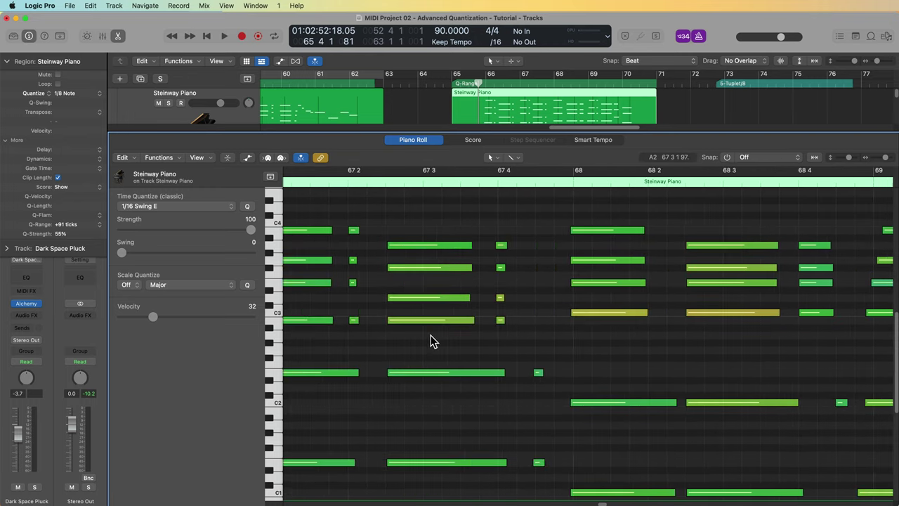
key("space")
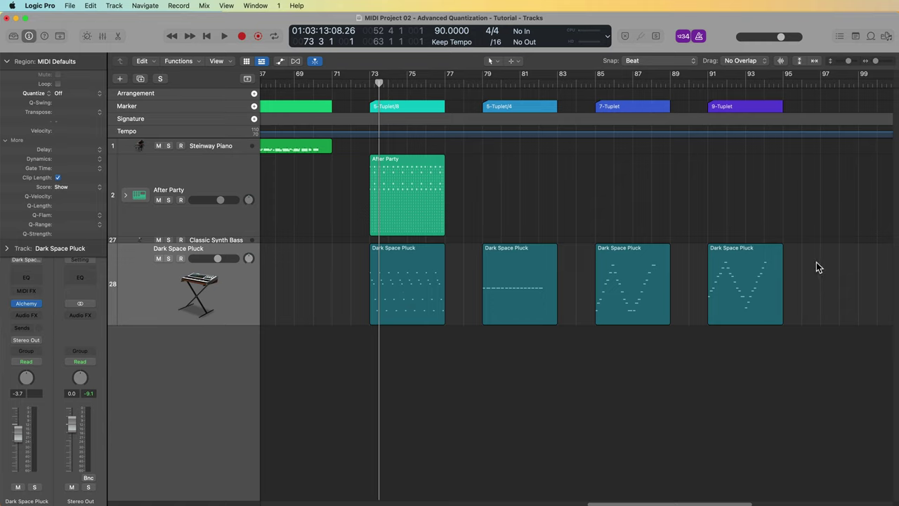
Open the Dark Space Pluck region at bar 73 in the Piano Roll and review the region's tuplet quantize options.
left_click(384, 283)
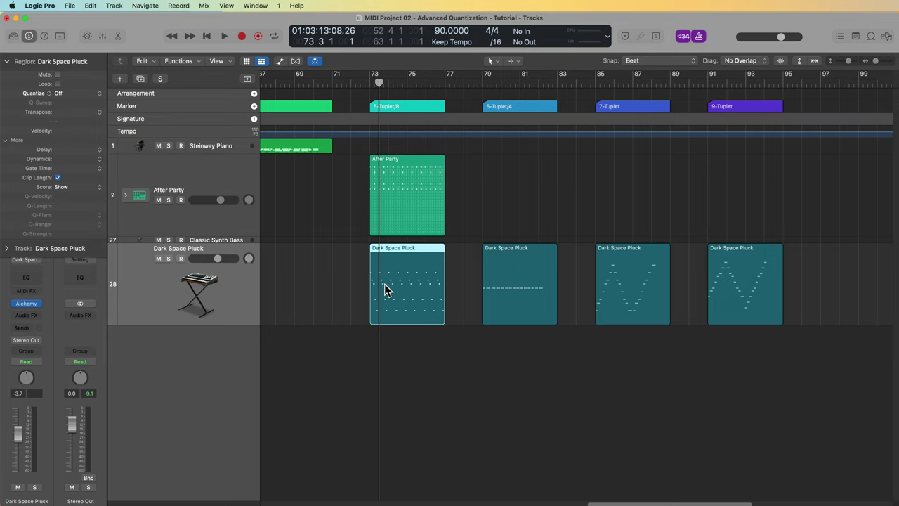
left_click(68, 94)
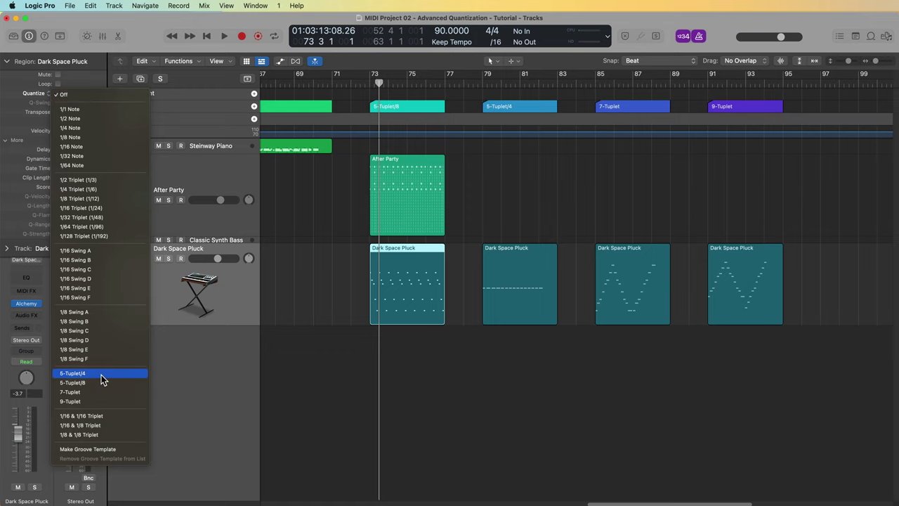
key("Escape")
double_click(385, 278)
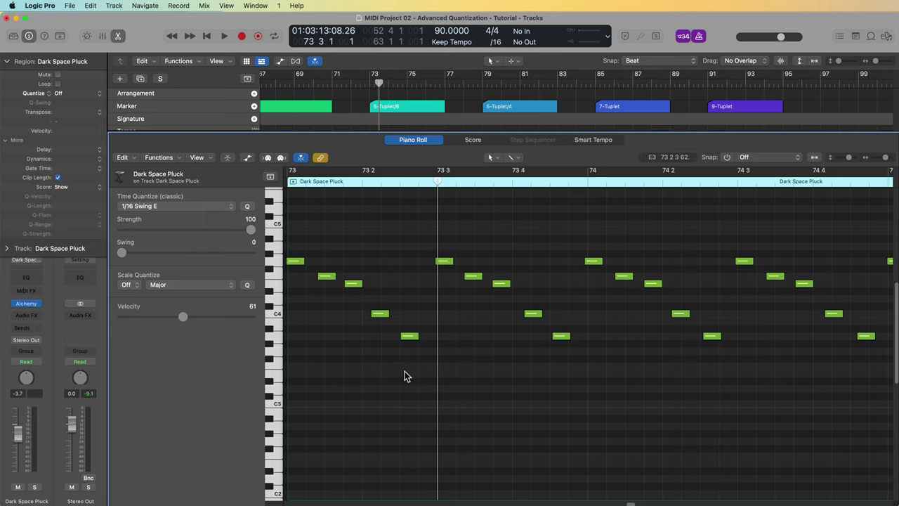
left_click(77, 93)
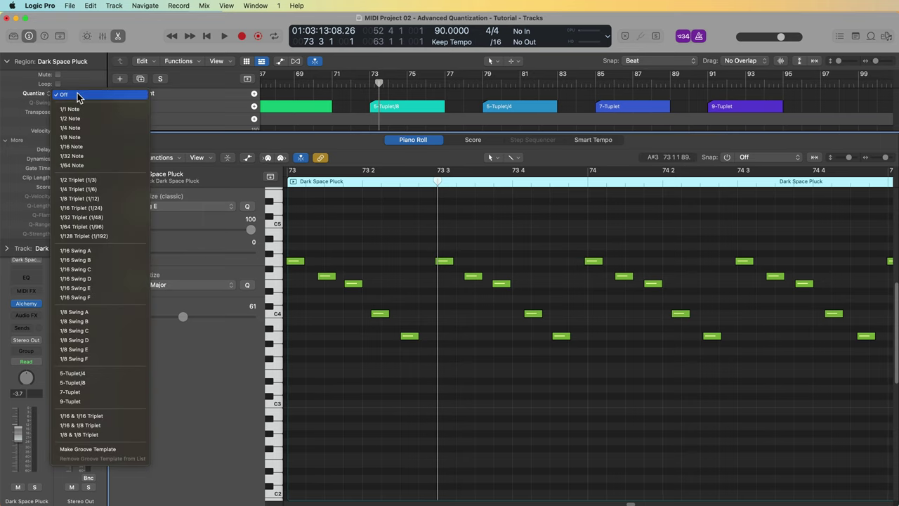
left_click(116, 391)
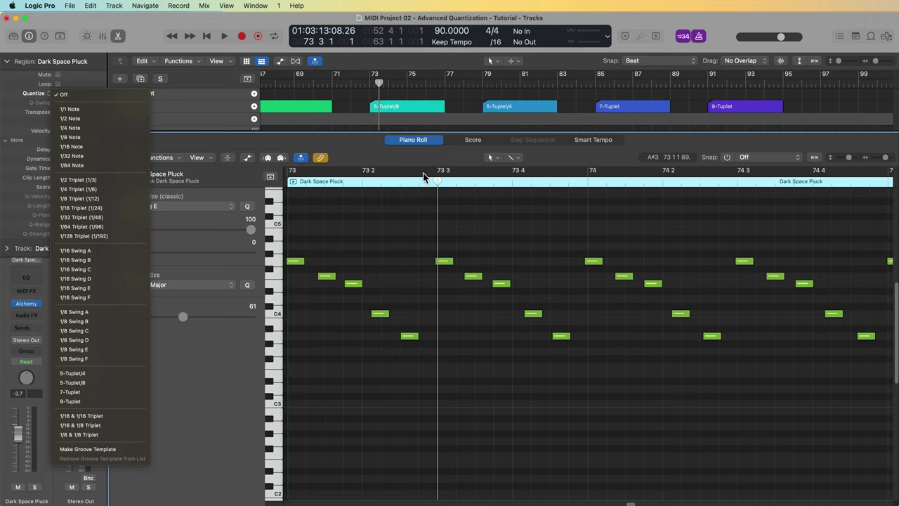
Set the project's division value to /8 and delete the four C3 notes in the first half of bar 73.
left_click(498, 43)
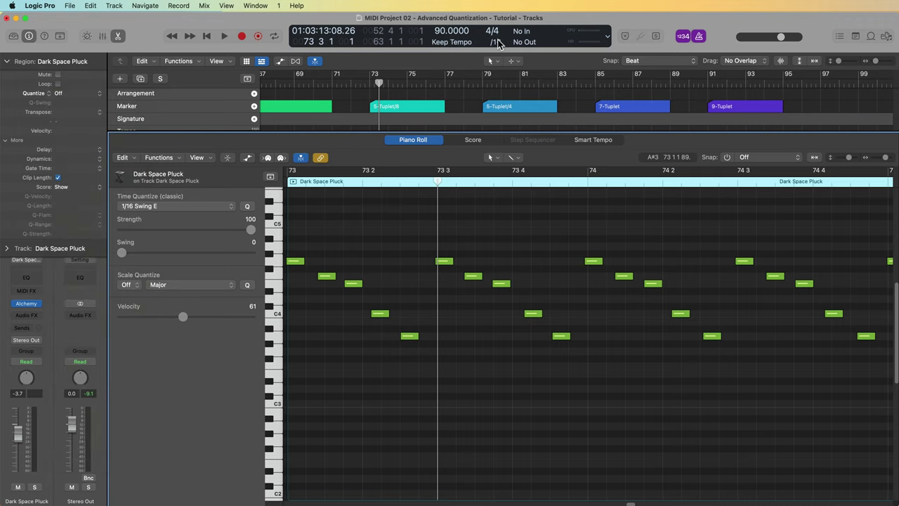
left_click(498, 44)
left_click(500, 24)
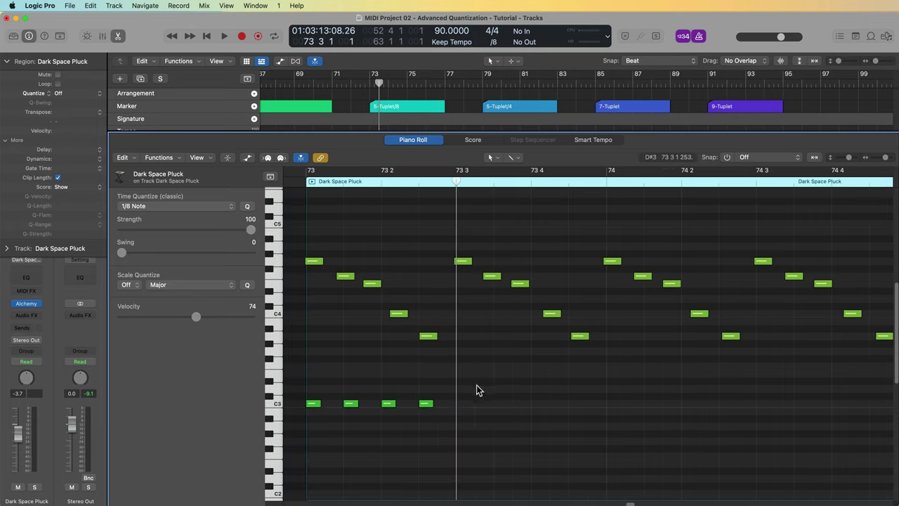
left_click_drag(477, 384, 315, 420)
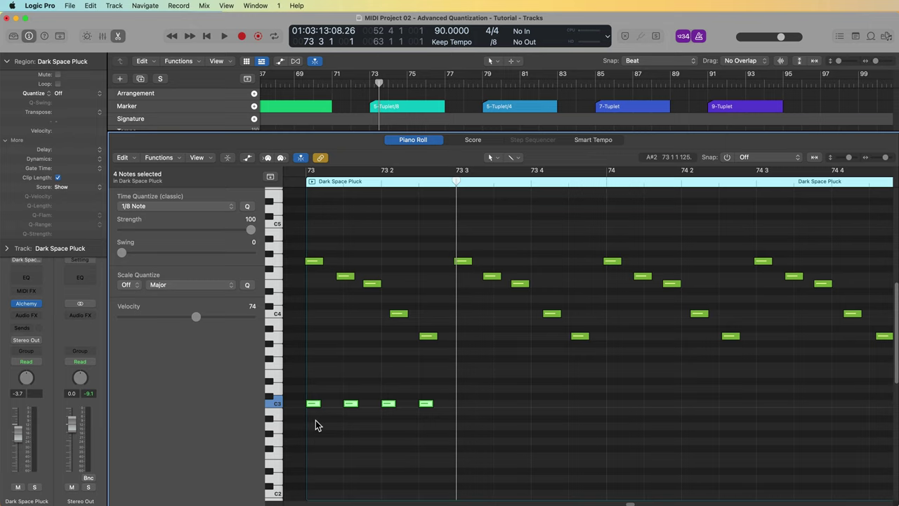
key("Delete")
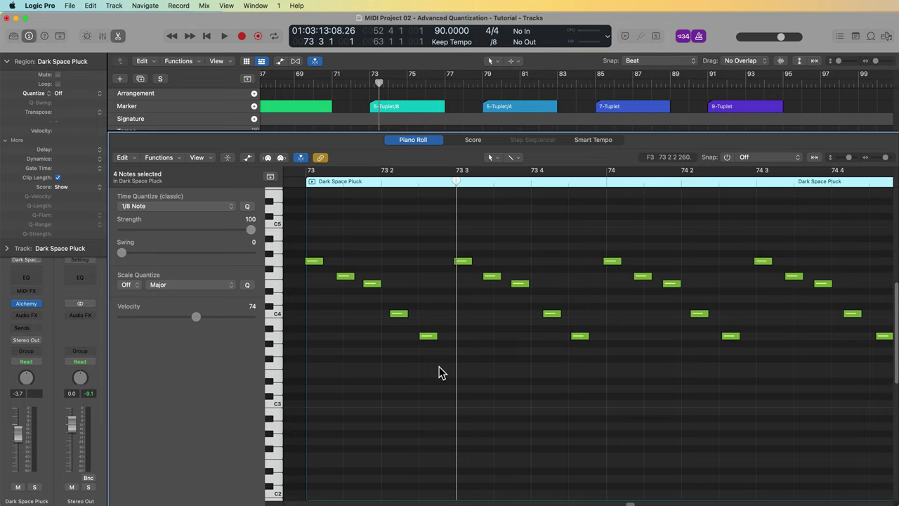
Select all notes of the Dark Space Pluck region and play their unquantized timing from bar 73.
key("super+a")
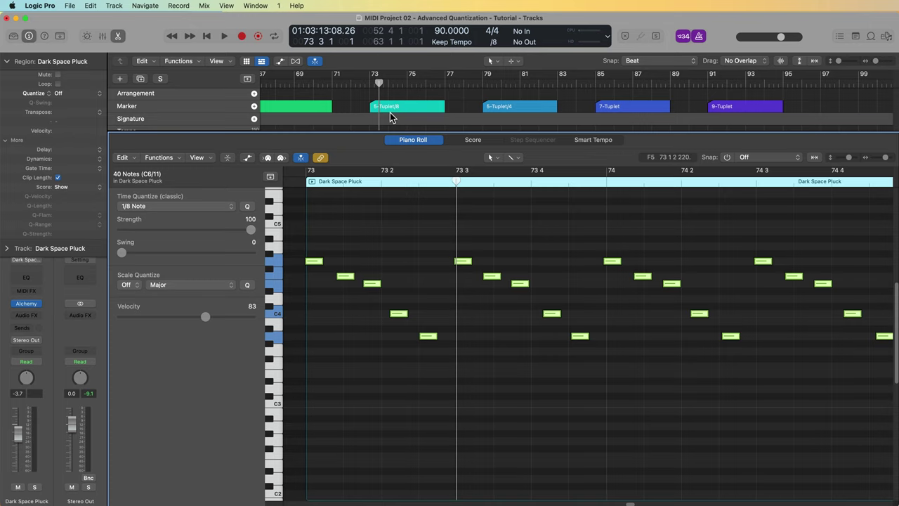
double_click(366, 81)
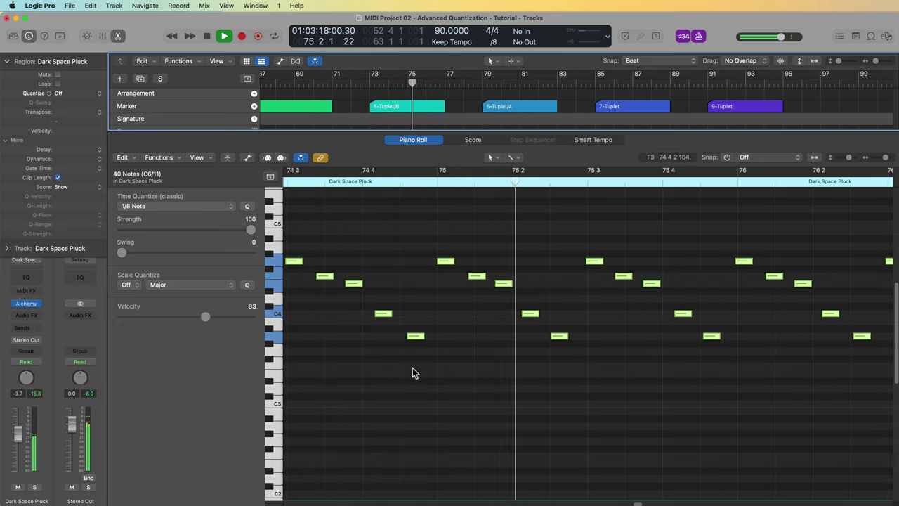
key("space")
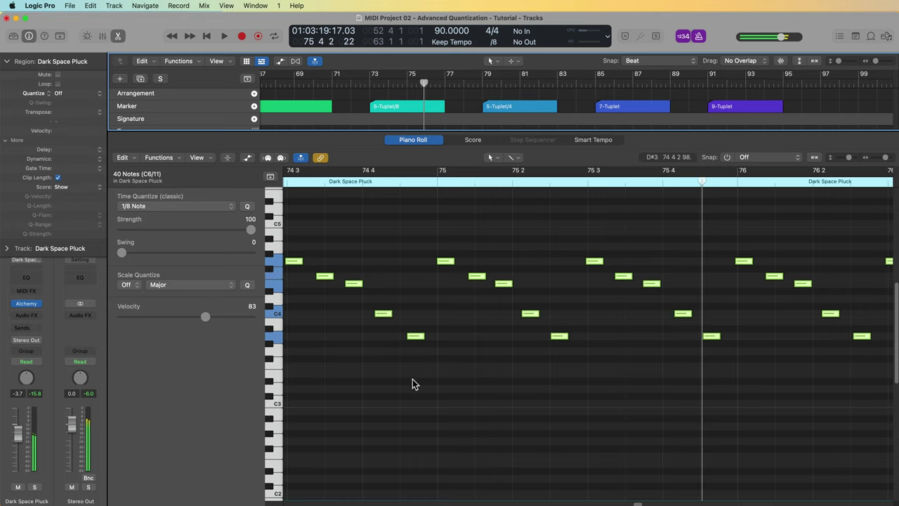
scroll(424, 380, "left", 10)
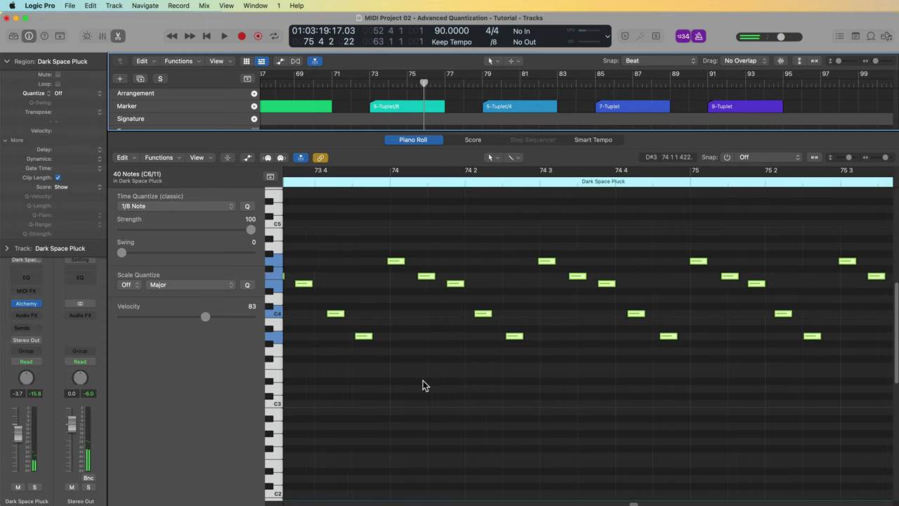
scroll(423, 380, "left", 6)
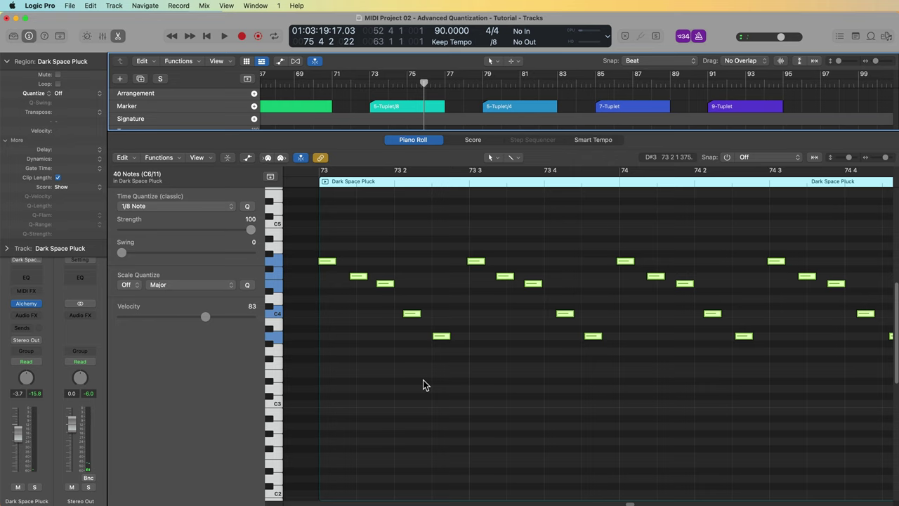
Quantize the selected Dark Space Pluck notes to 5-Tuplet/8 and play the region from bar 73.
left_click(234, 207)
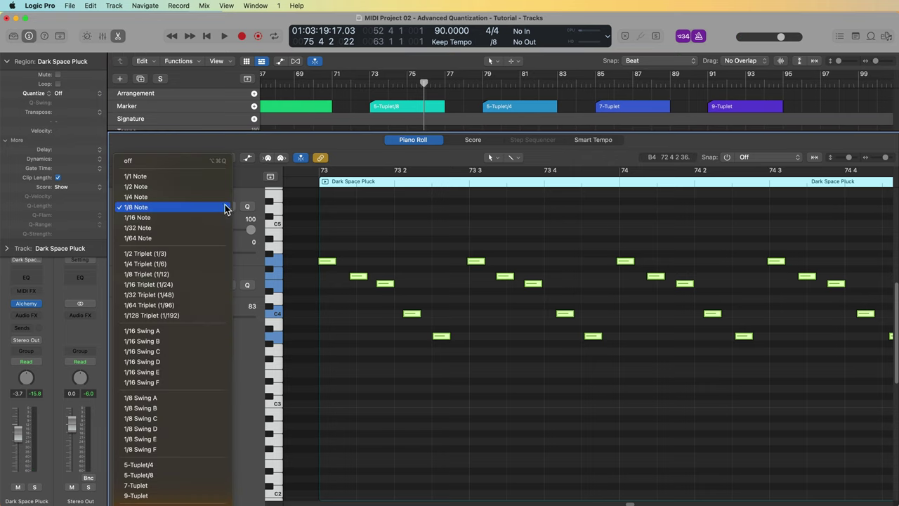
left_click(169, 475)
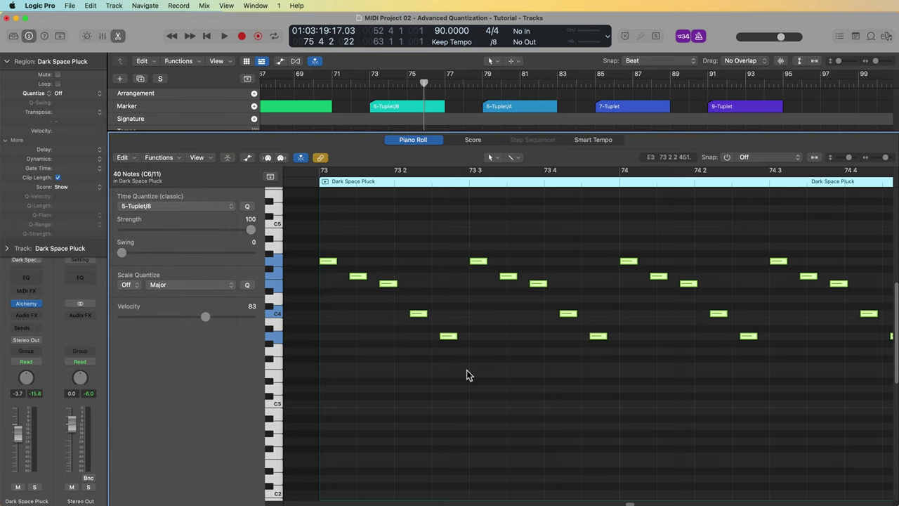
left_click(368, 84)
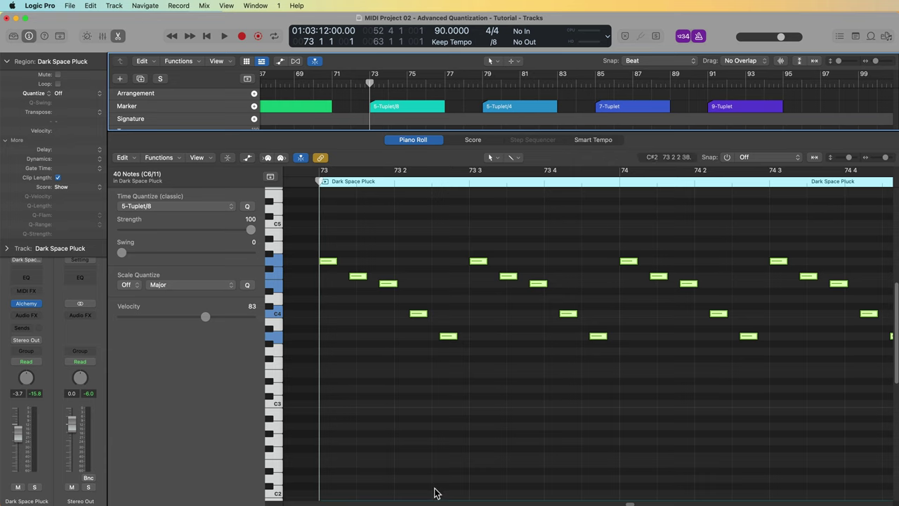
key("space")
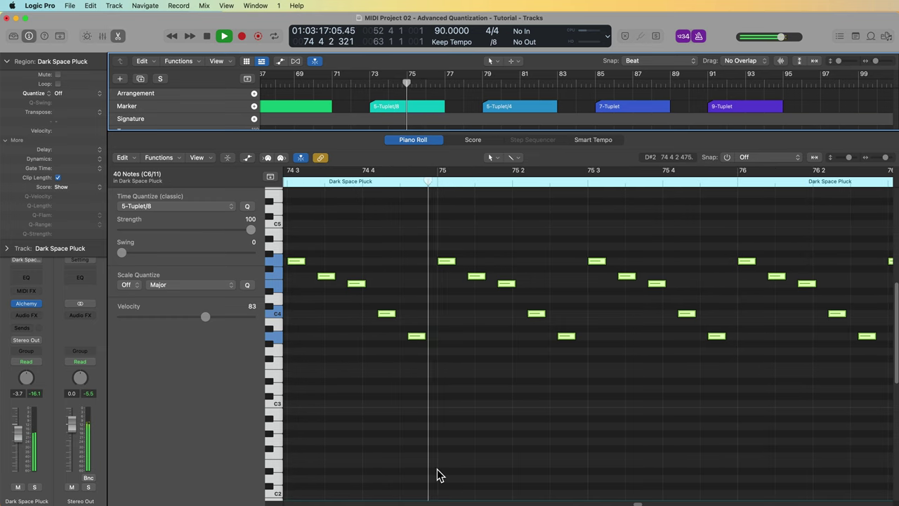
left_click(426, 419)
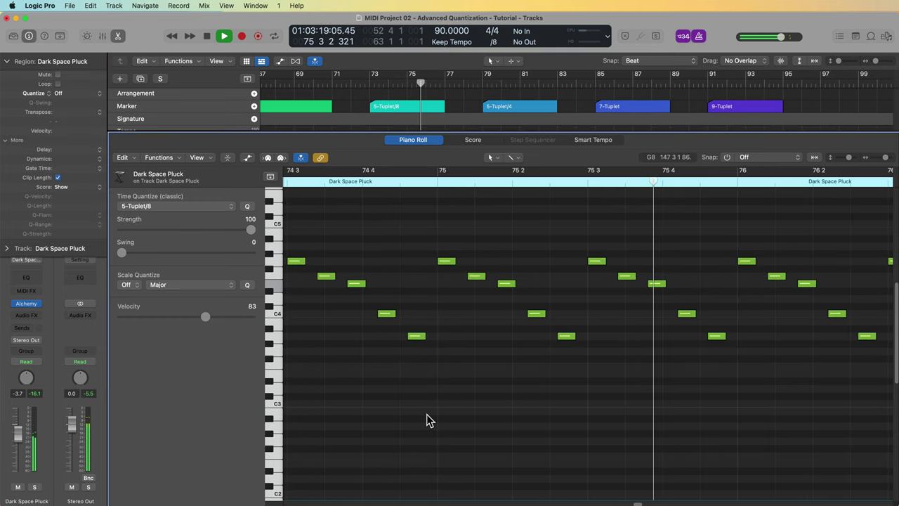
key("space")
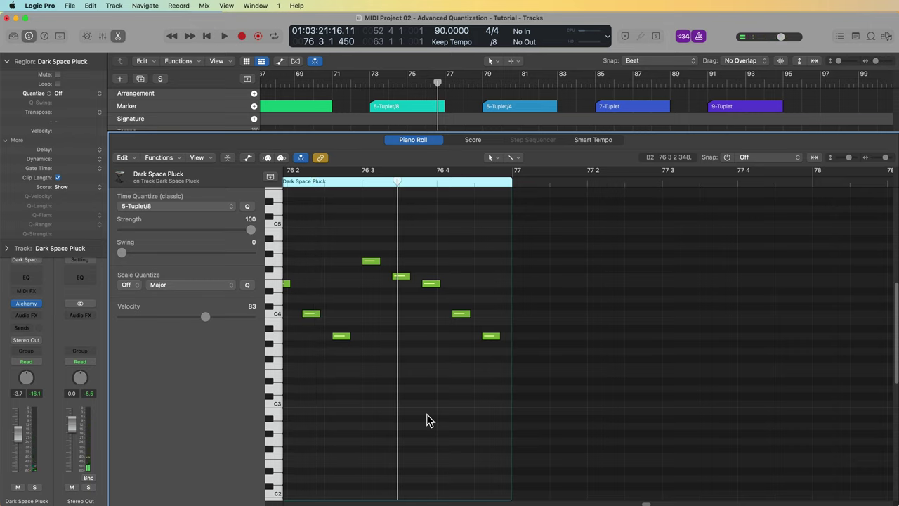
Open the Dark Space Pluck region under the 5-Tuplet/4 marker in the Piano Roll and play it from bar 79.
key("p")
left_click(471, 367)
left_click(482, 84)
left_click(528, 274)
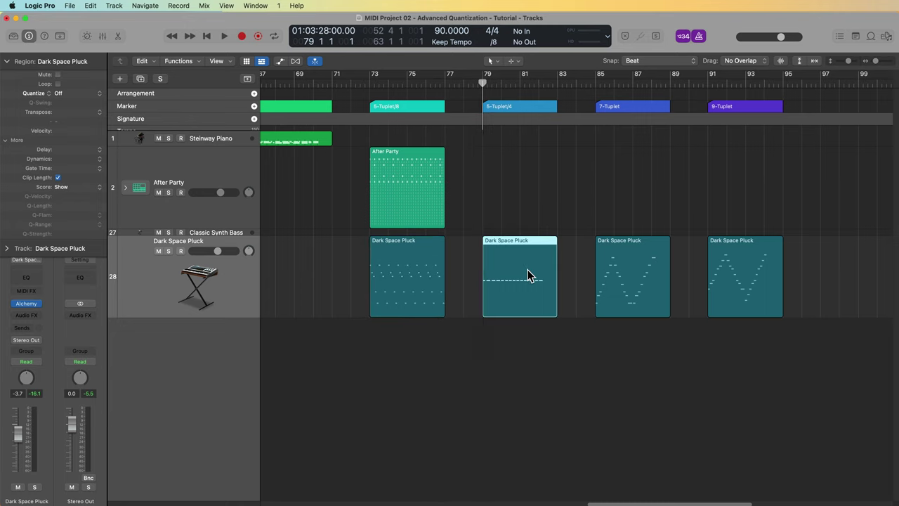
key("p")
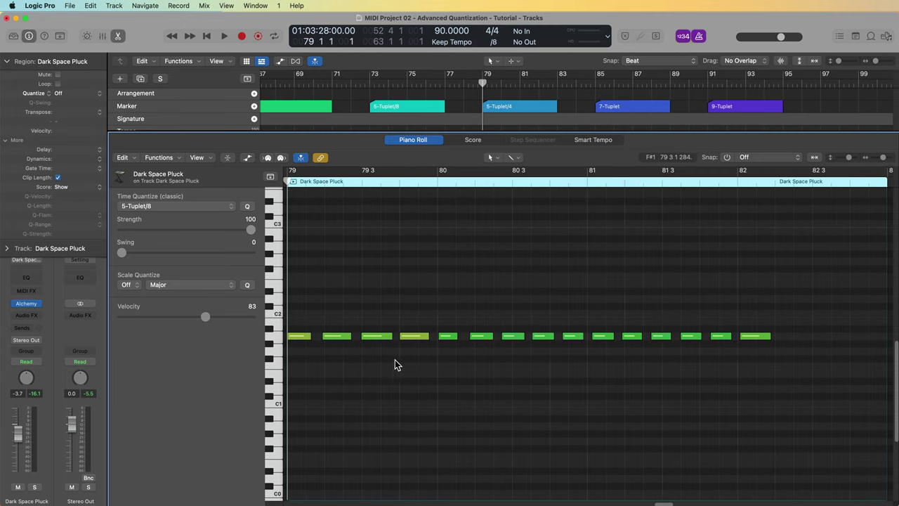
key("space")
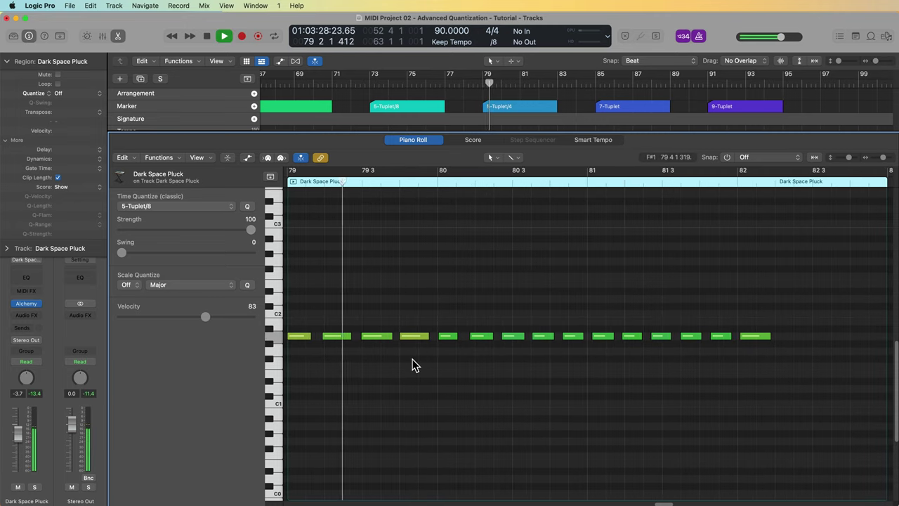
key("space")
Quantize the four notes in bar 79 to 1/4 Note and play on through the rest of the region.
left_click_drag(412, 307, 299, 362)
left_click(177, 205)
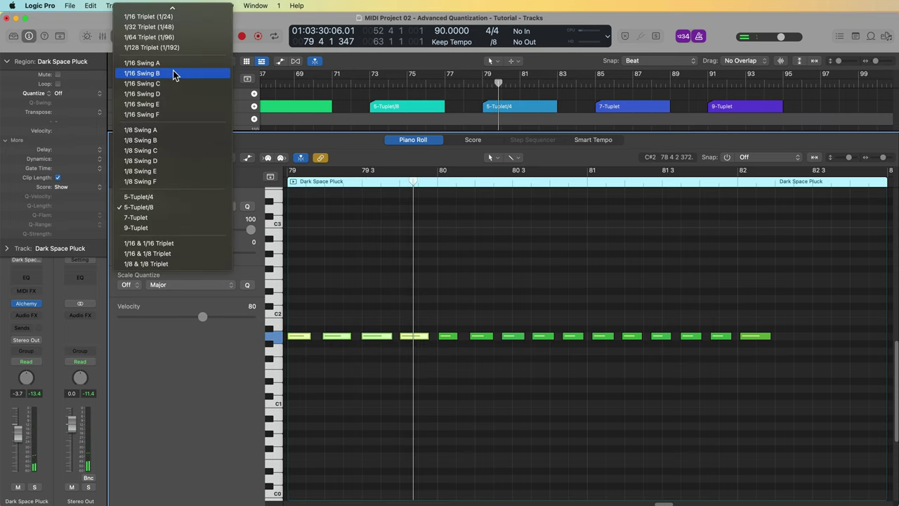
scroll(176, 37, "up", 5)
left_click(160, 47)
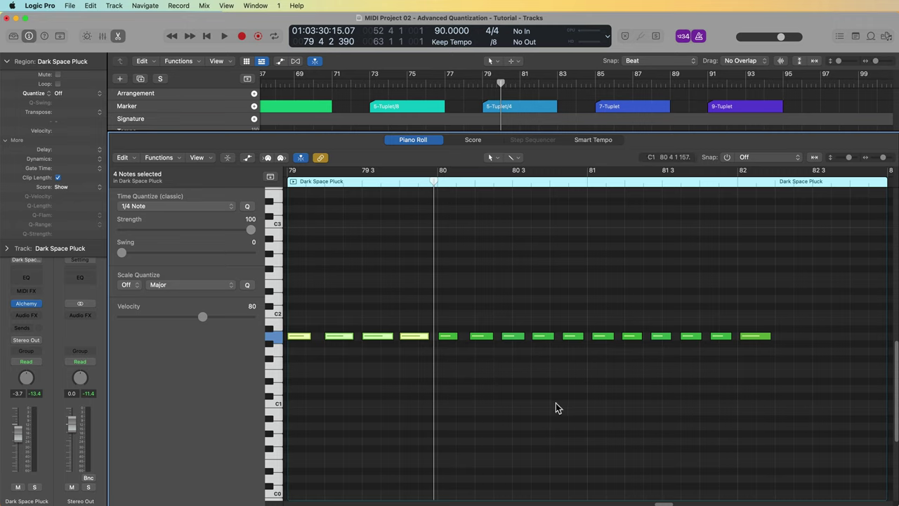
key("space")
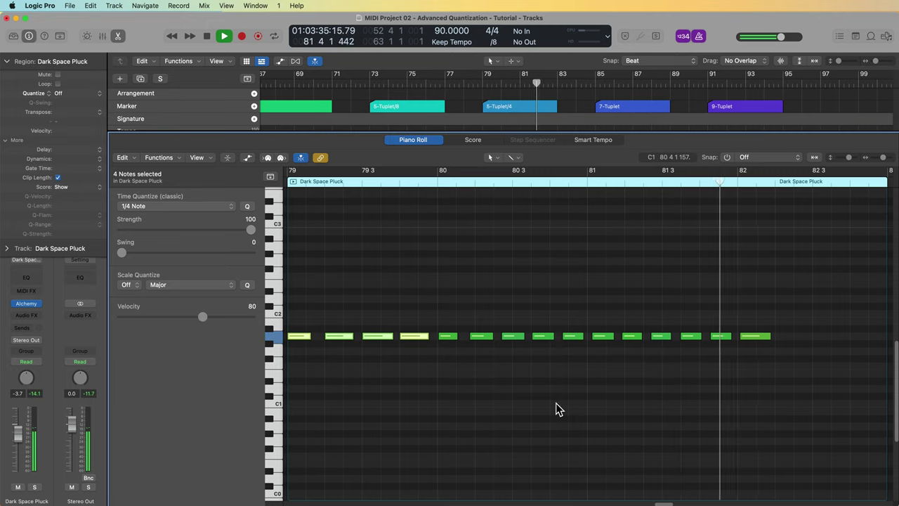
key("space")
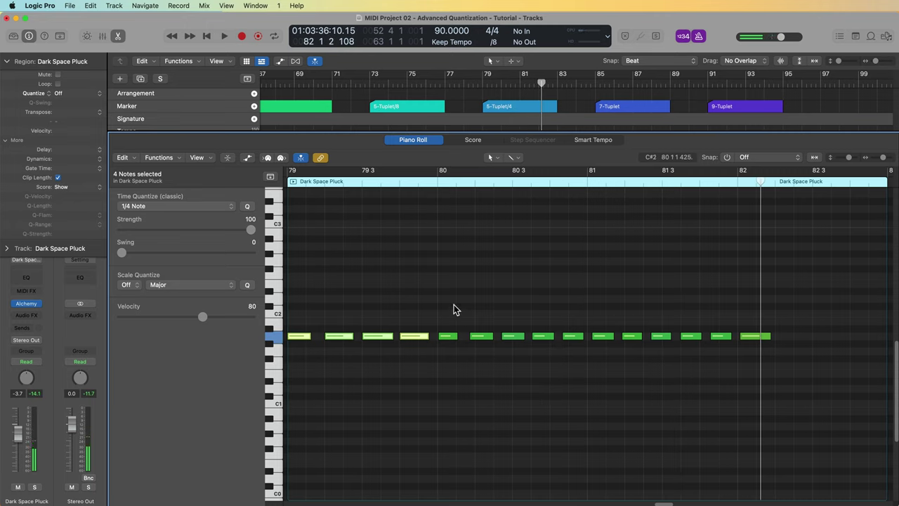
Quantize the remaining eleven notes from bar 80 onward to 5-Tuplet/4 and play the region from bar 79.
left_click_drag(448, 298, 750, 389)
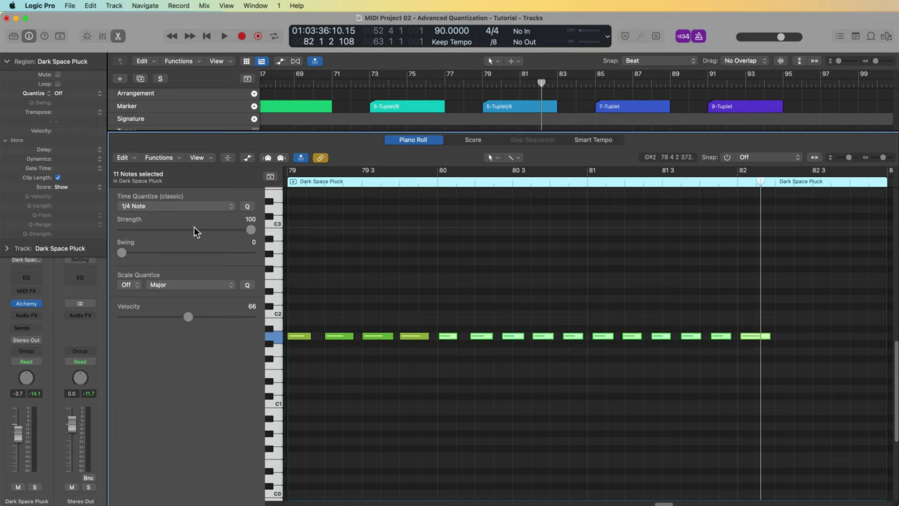
left_click(186, 202)
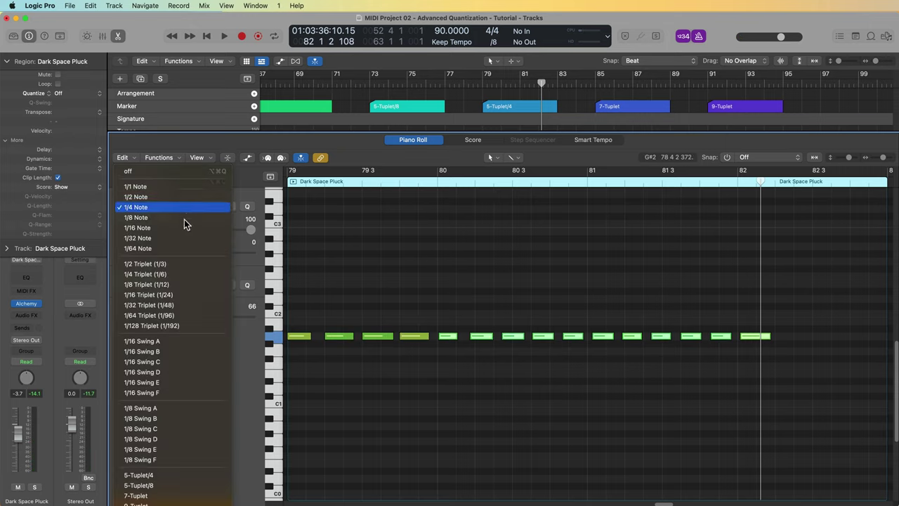
left_click(177, 479)
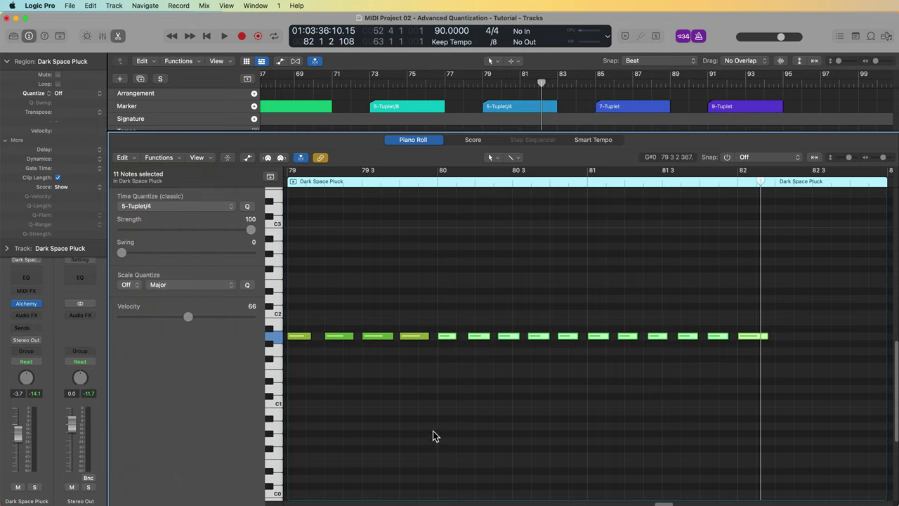
left_click(490, 424)
key("space")
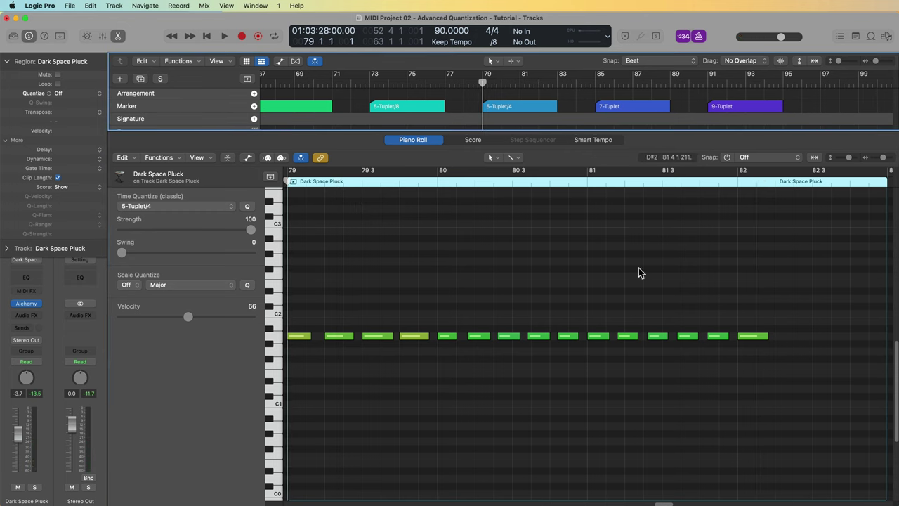
key("space")
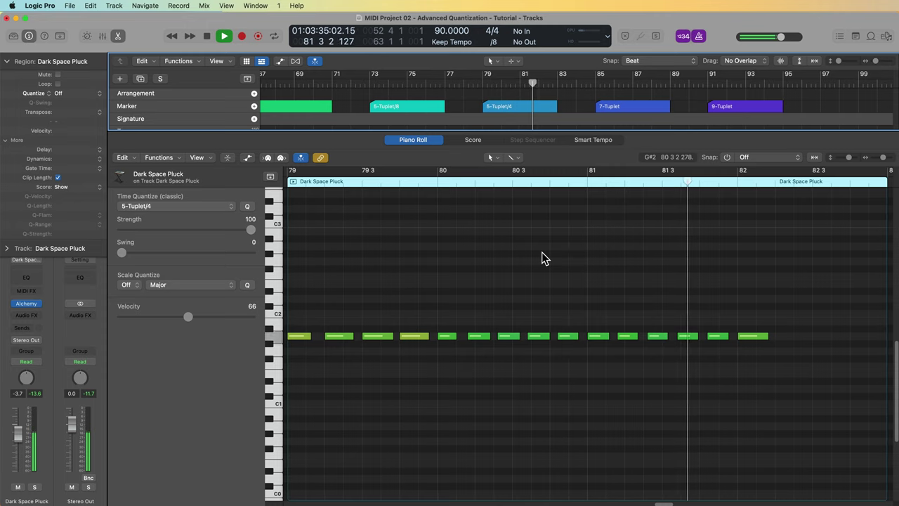
key("space")
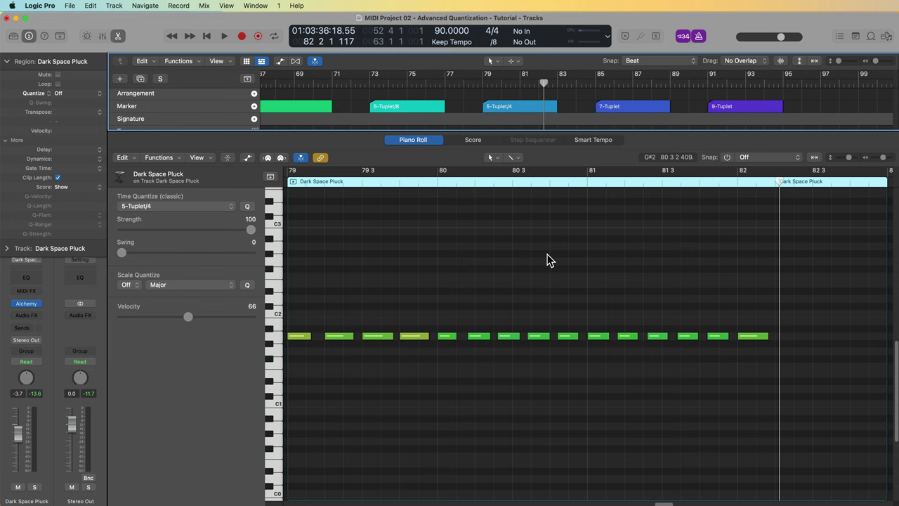
Quantize the first fifteen notes of the Dark Space Pluck region under the 7-Tuplet marker to 1/8 Note and play it from bar 85.
left_click(225, 206)
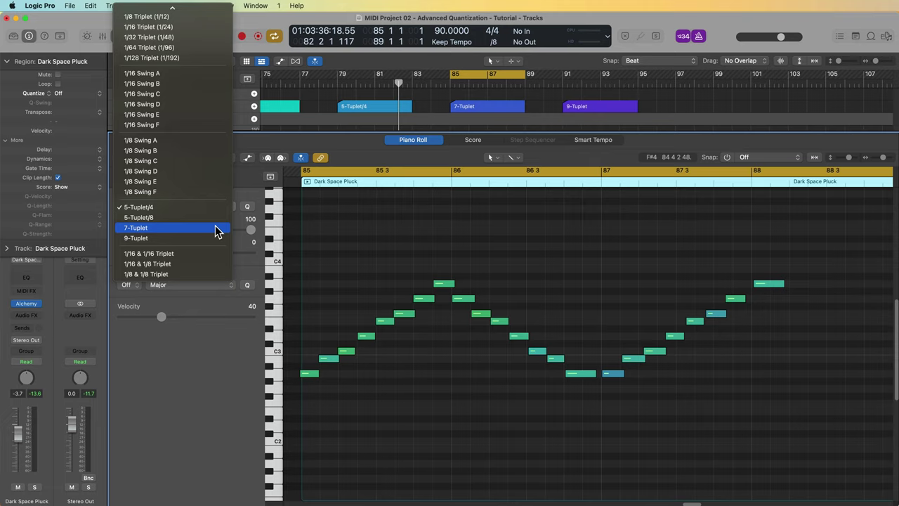
left_click(217, 229)
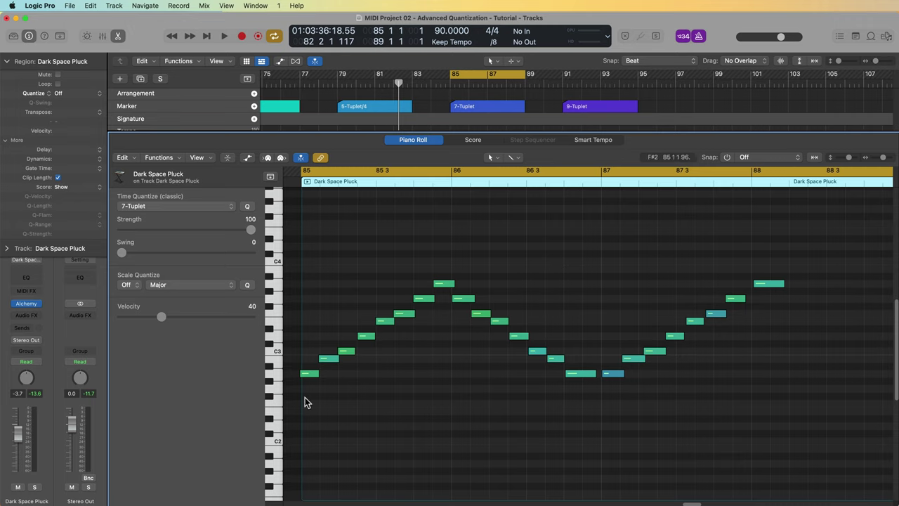
left_click_drag(591, 229, 325, 424)
left_click_drag(314, 422, 314, 423)
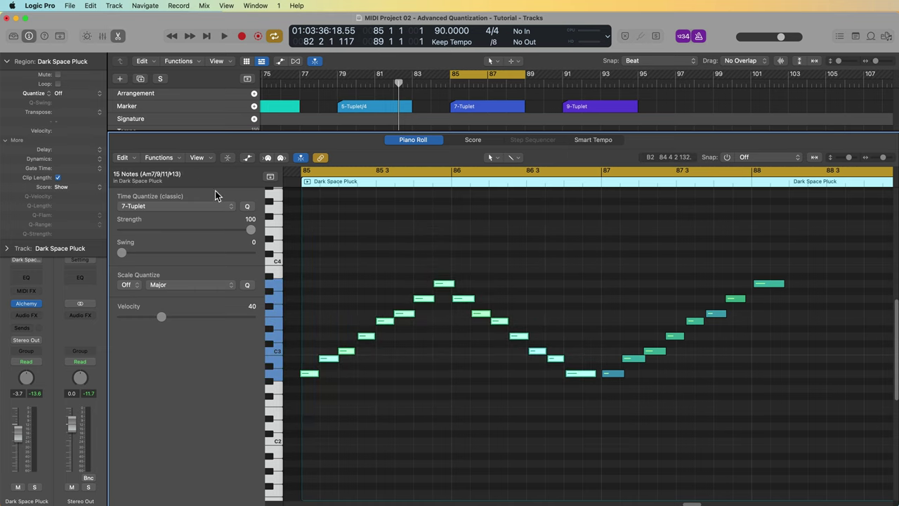
left_click(208, 210)
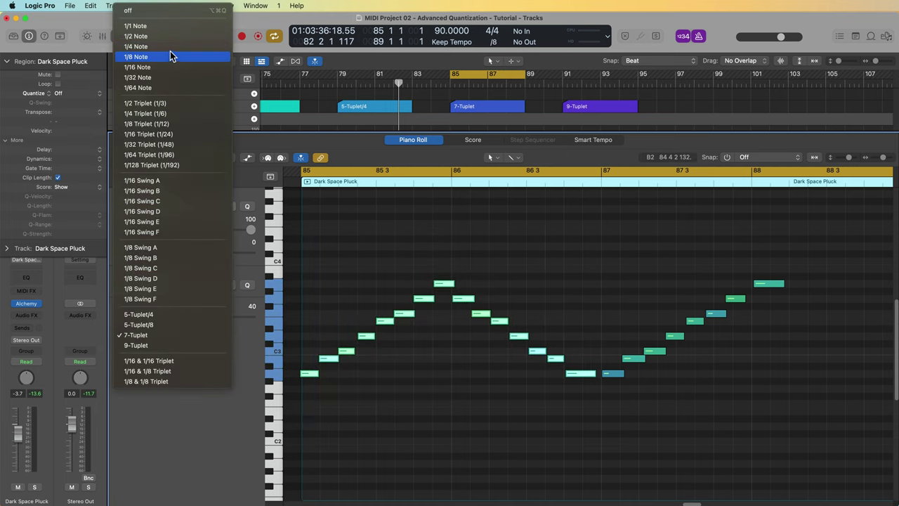
left_click(169, 57)
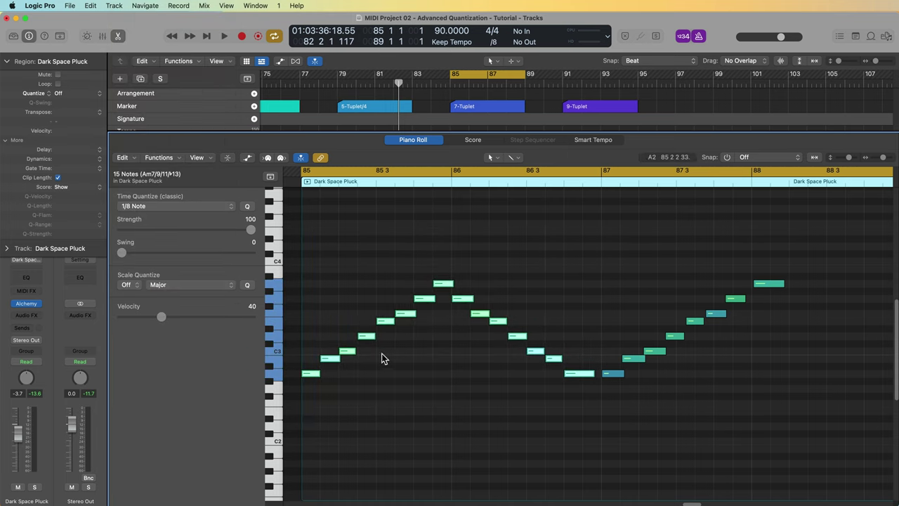
left_click(479, 405)
key("space")
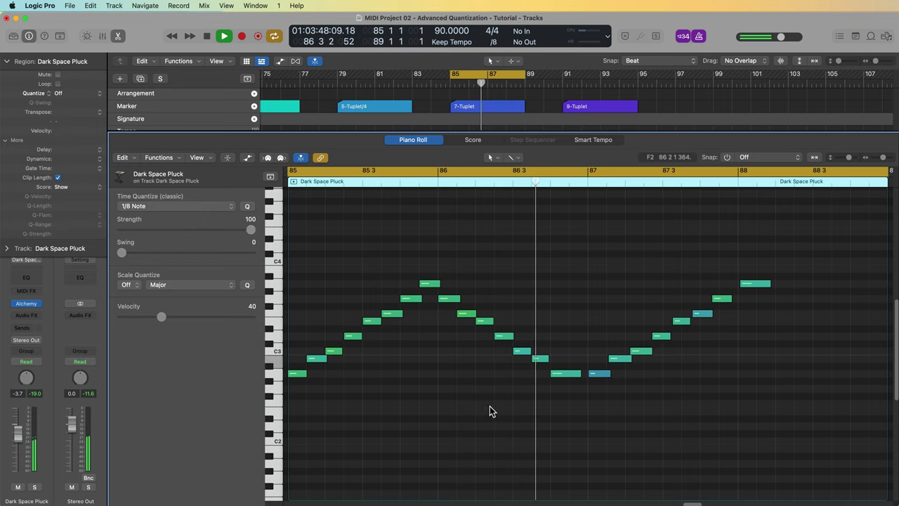
key("space")
Quantize the last eight notes, from bar 87 onward, to 7-Tuplet and play on through the end of the phrase with cycling off.
scroll(487, 413, "left", 3)
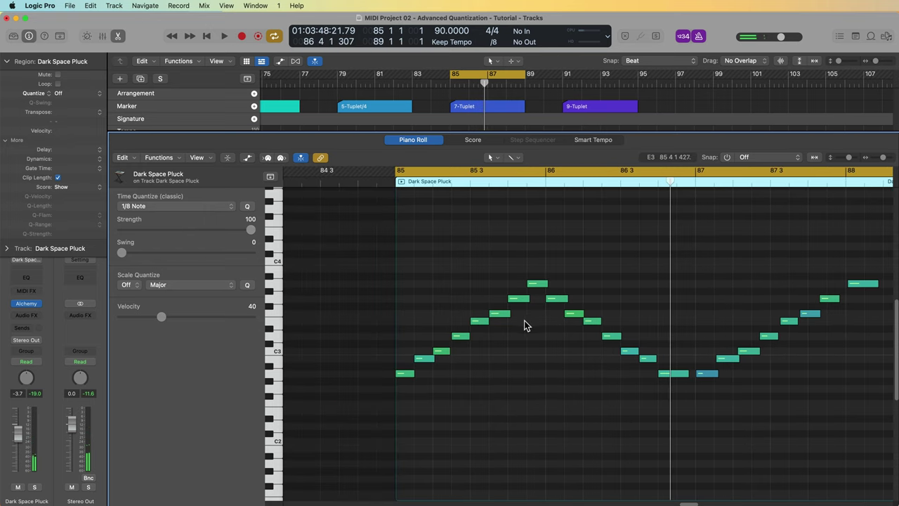
scroll(528, 324, "right", 5)
left_click(469, 374)
left_click_drag(643, 233, 459, 384)
left_click(461, 385)
left_click_drag(628, 246, 460, 404)
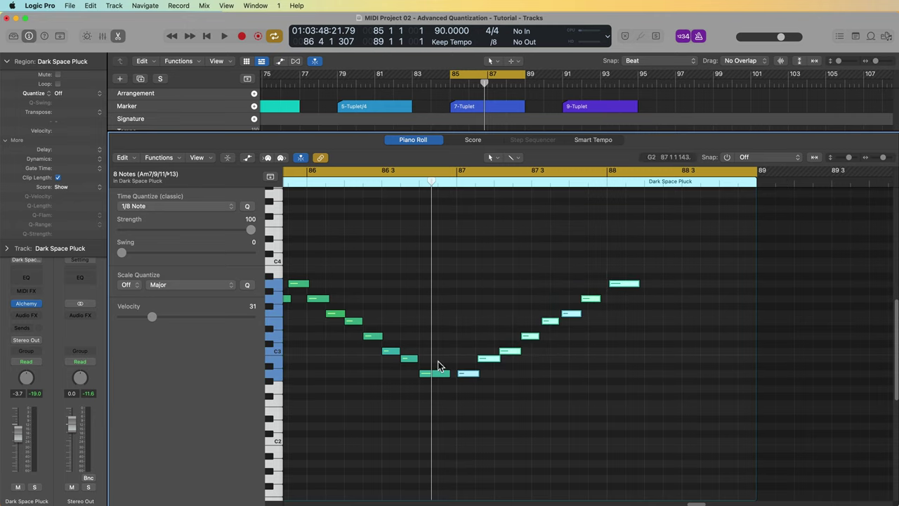
left_click(216, 211)
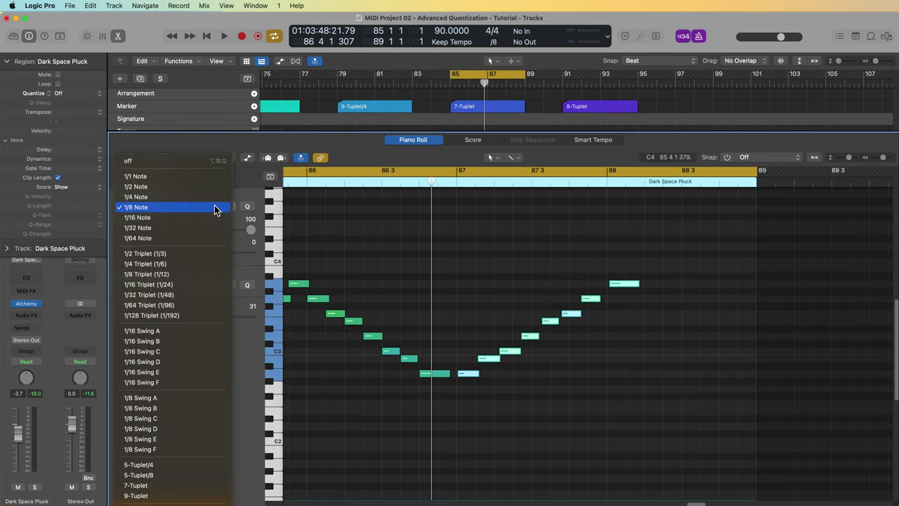
left_click(172, 485)
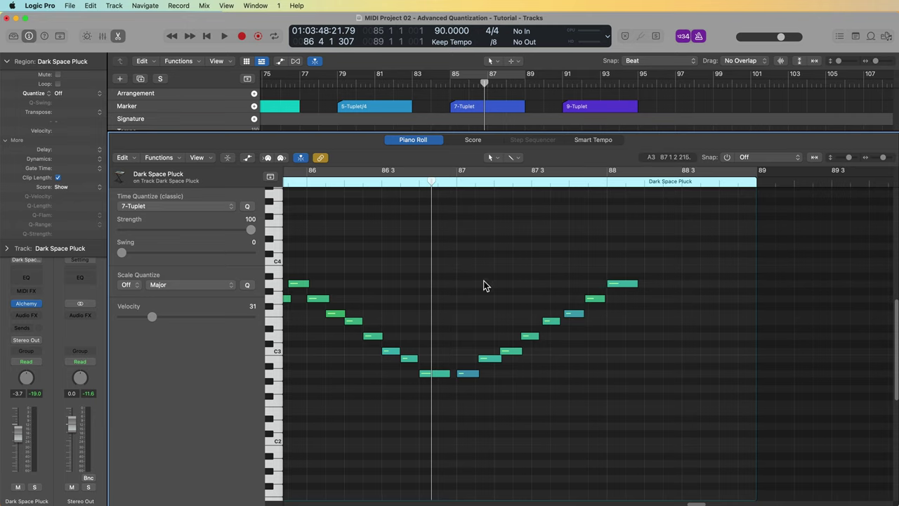
key("space")
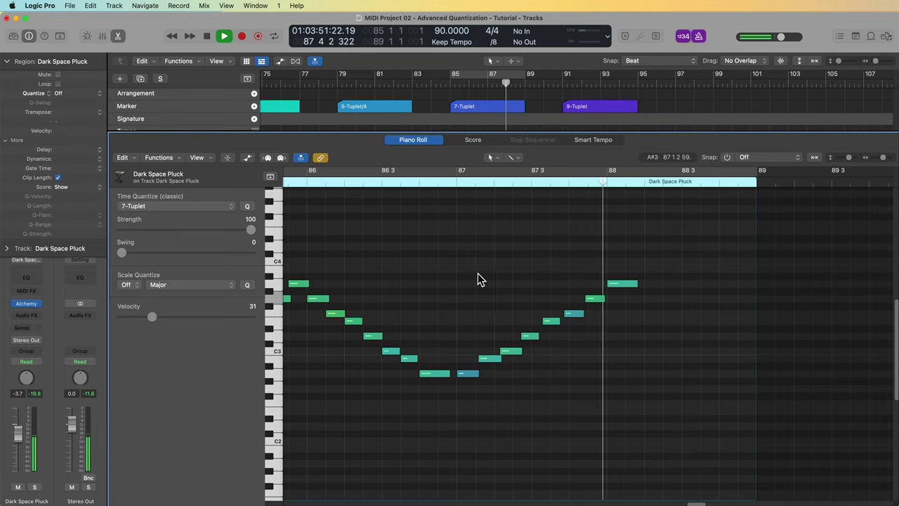
key("space")
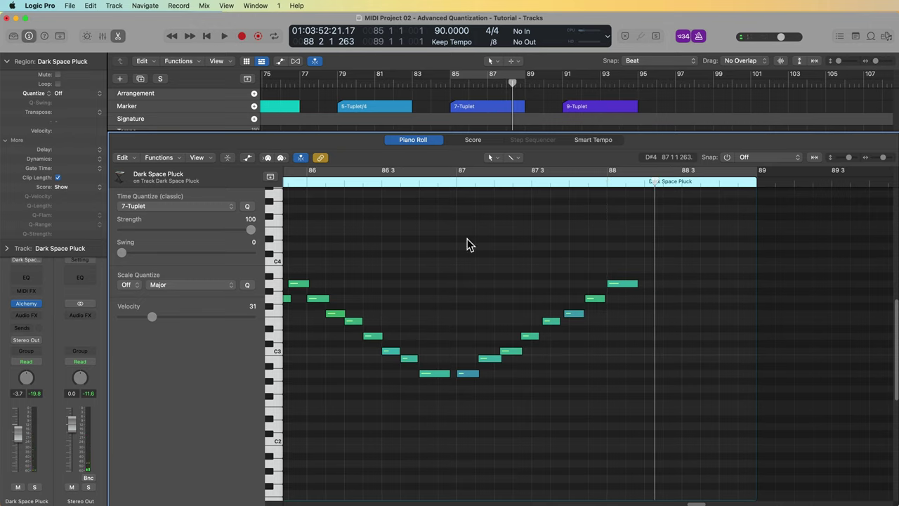
Set the cycle range to the Dark Space Pluck region under the 9-Tuplet marker and open that region in the Piano Roll.
key("p")
left_click(618, 258)
key("super+u")
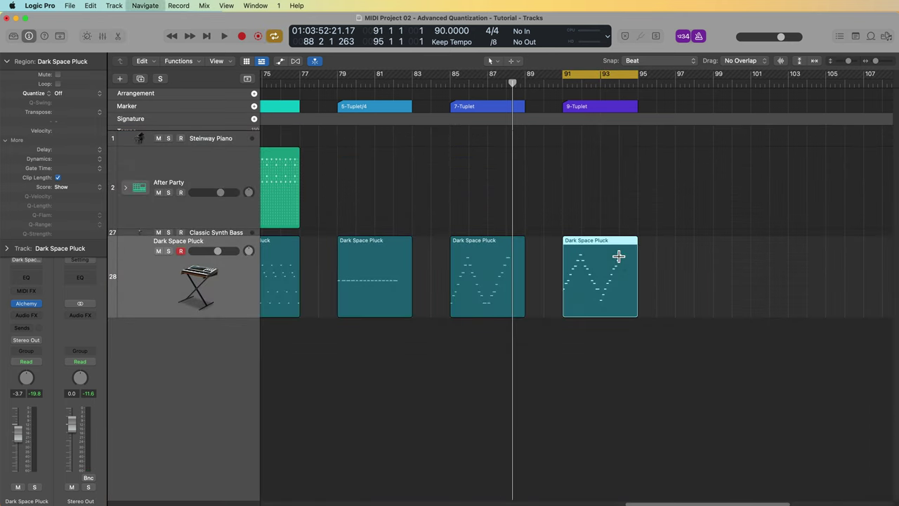
key("p")
Quantize the first fifteen notes in bars 91 and 92 to 1/8 Note and clear the note selection.
left_click_drag(569, 202, 301, 404)
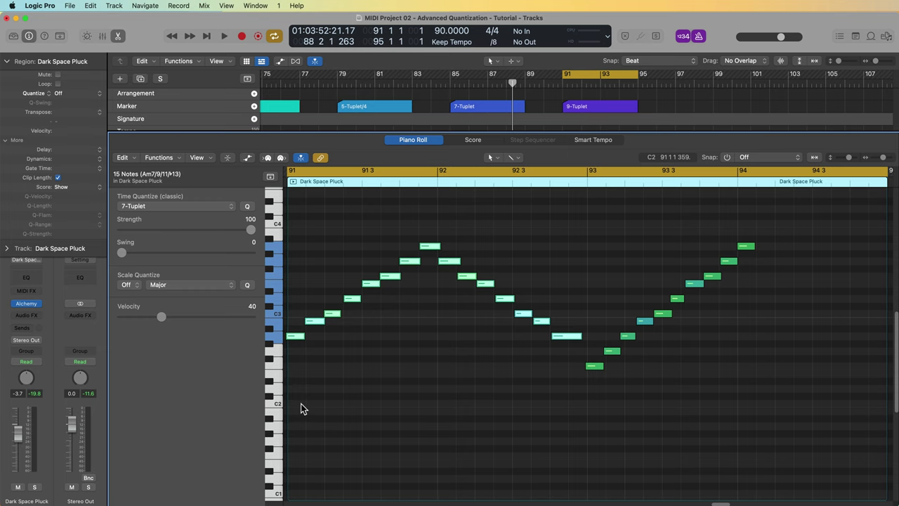
left_click(175, 209)
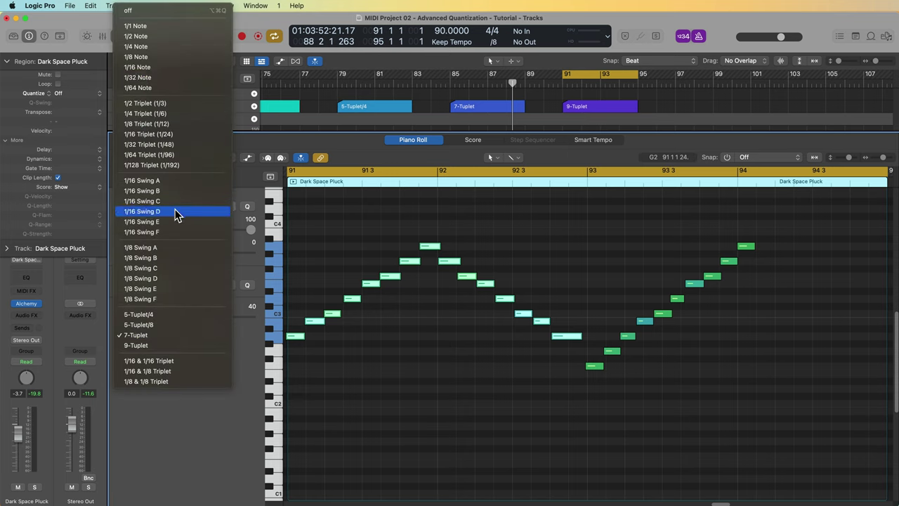
left_click(153, 57)
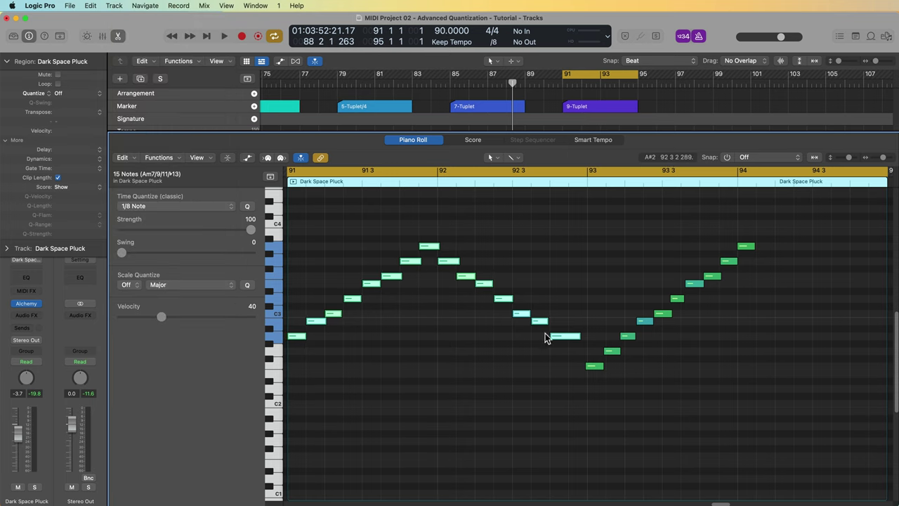
left_click(549, 382)
Quantize the remaining ten notes from bar 93 onward to 9-Tuplet and play the region from bar 91.
scroll(548, 372, "right", 5)
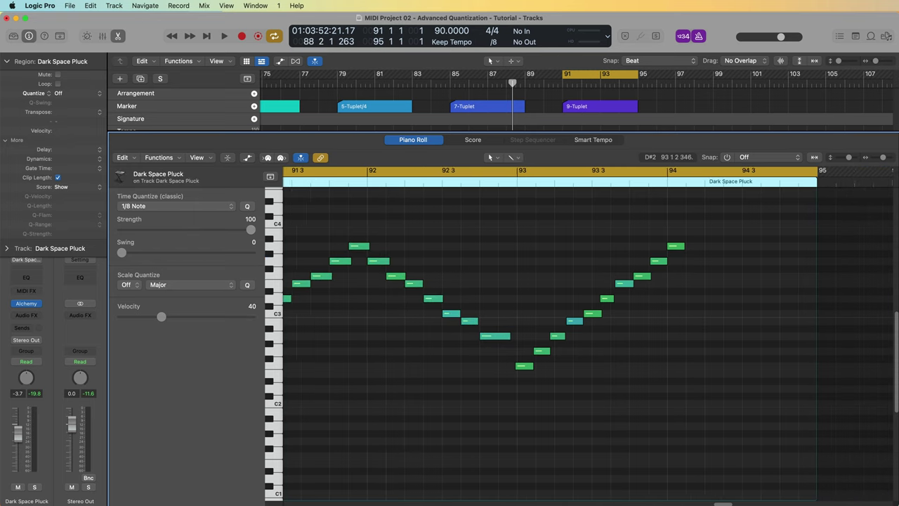
left_click_drag(628, 241, 493, 401)
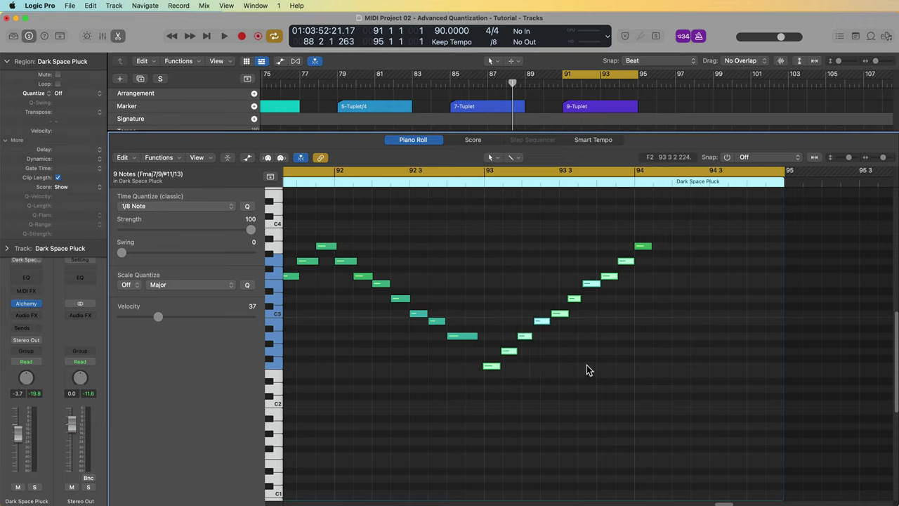
left_click_drag(682, 223, 495, 397)
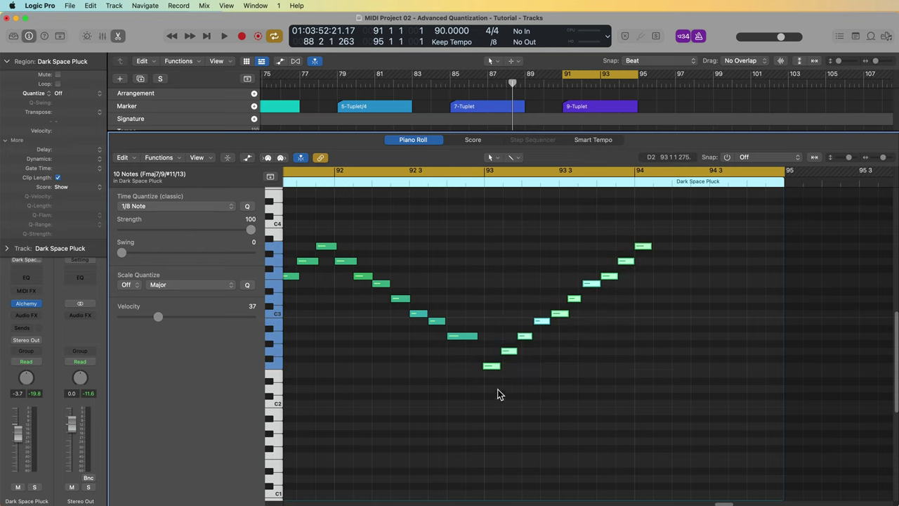
left_click(222, 207)
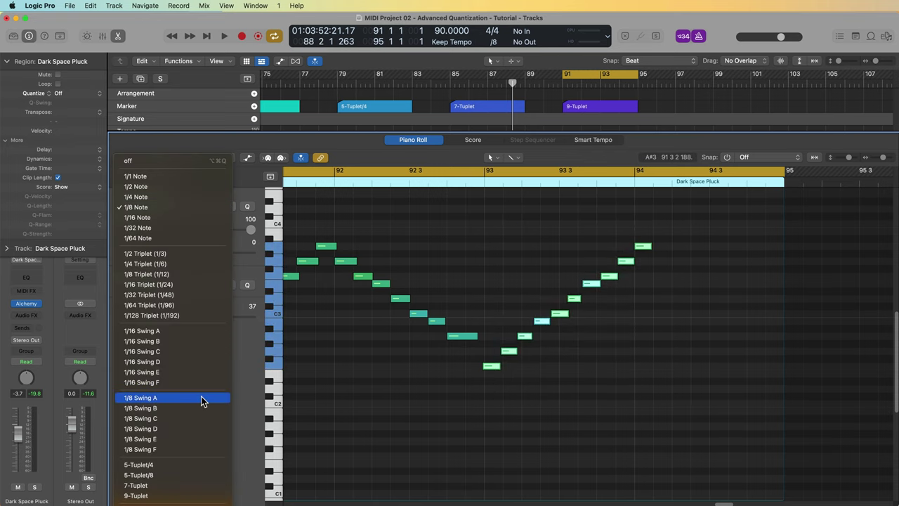
left_click(161, 495)
left_click(505, 369)
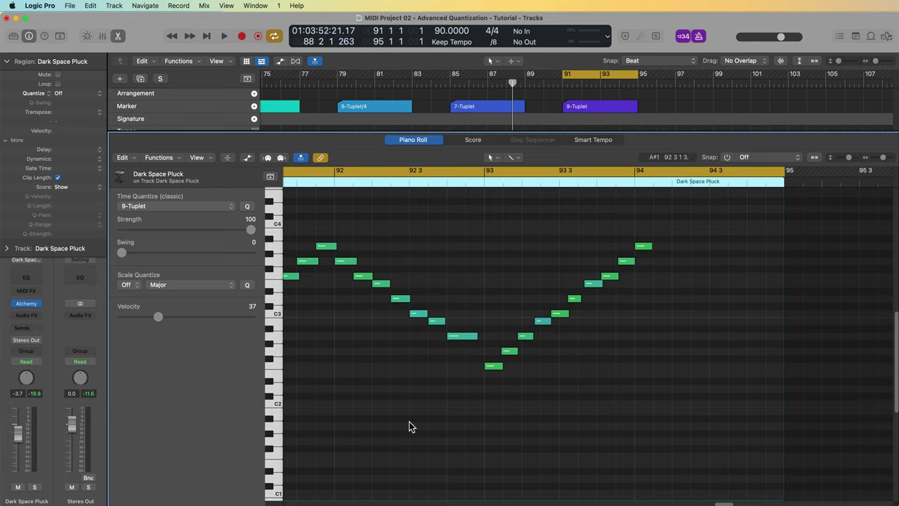
key("space")
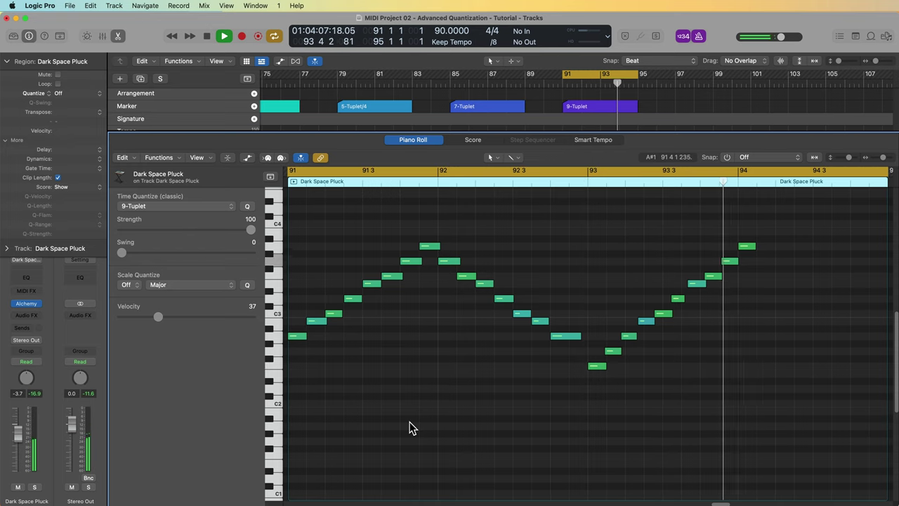
key("space")
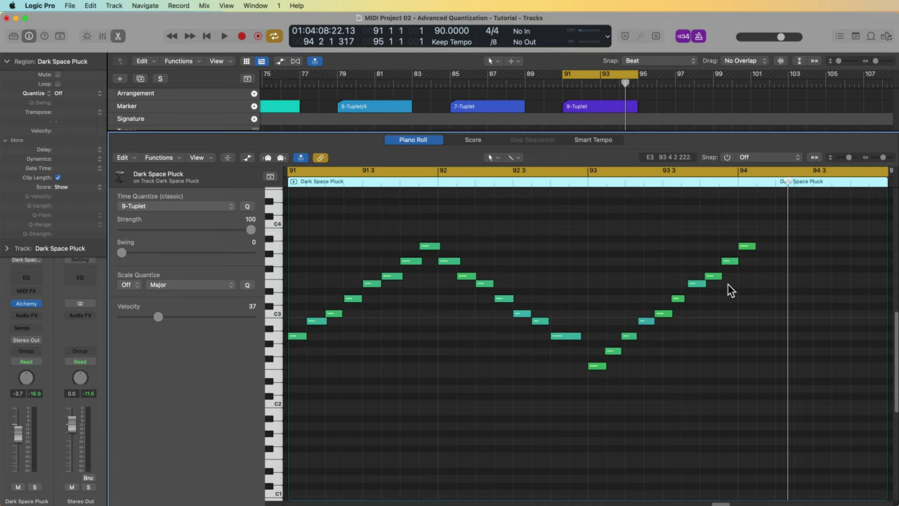
Close the Piano Roll and show the whole arrangement with all tracks reset to equal heights.
key("e")
left_click(558, 361)
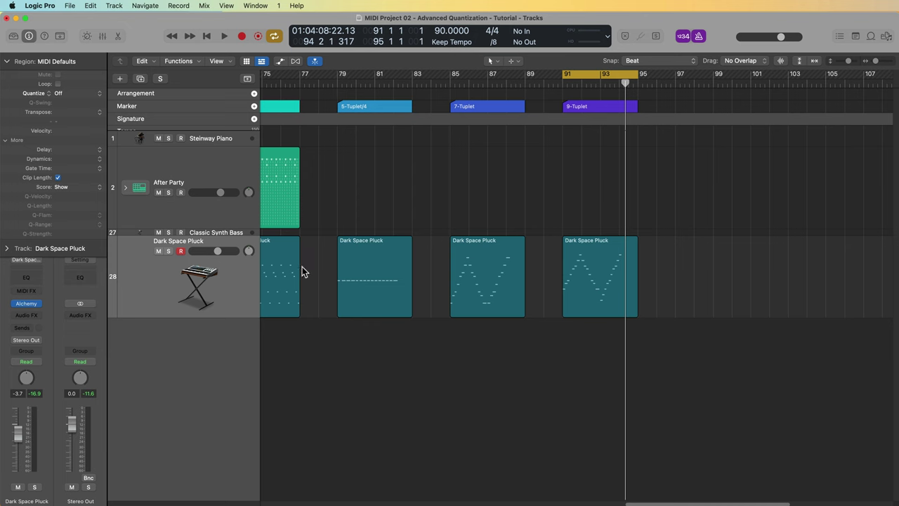
left_click(223, 145, "alt+shift")
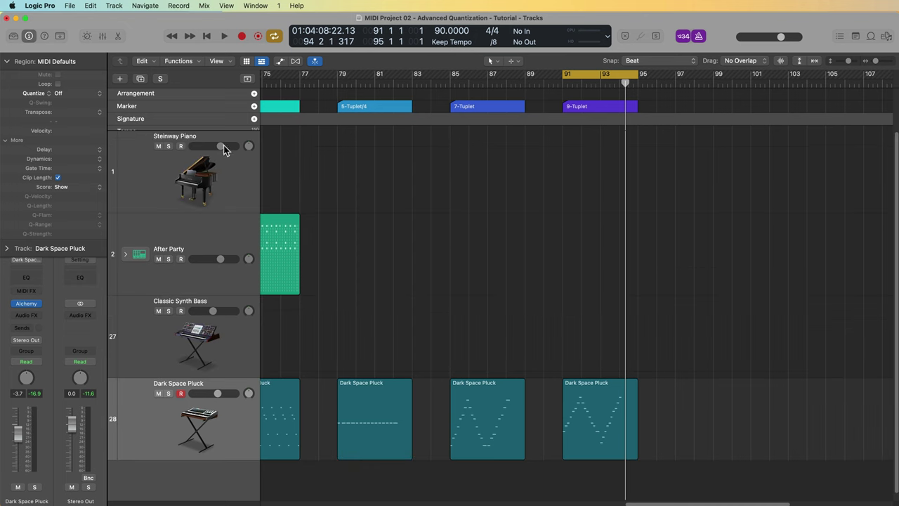
key("z")
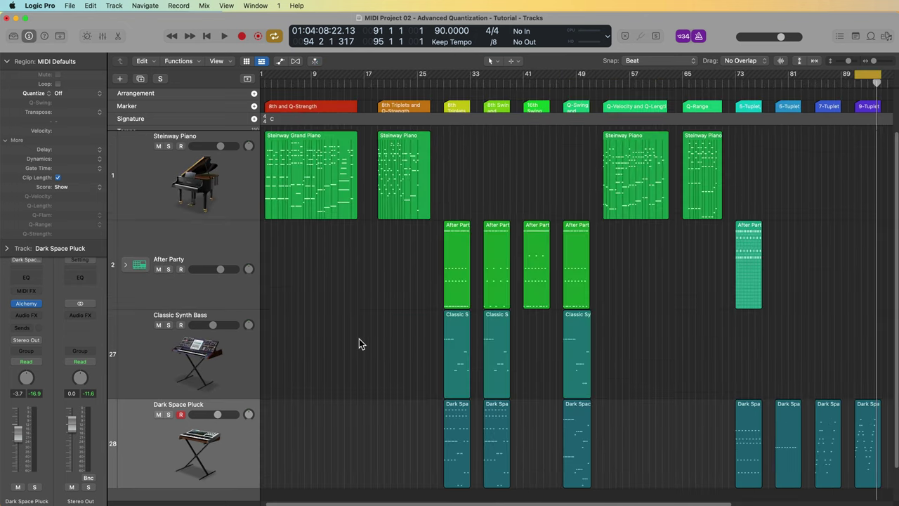
Return the playhead to the project start with cycling off and select the Steinway Grand Piano region under the 8th and Q-Strength marker.
key("c")
key("Return")
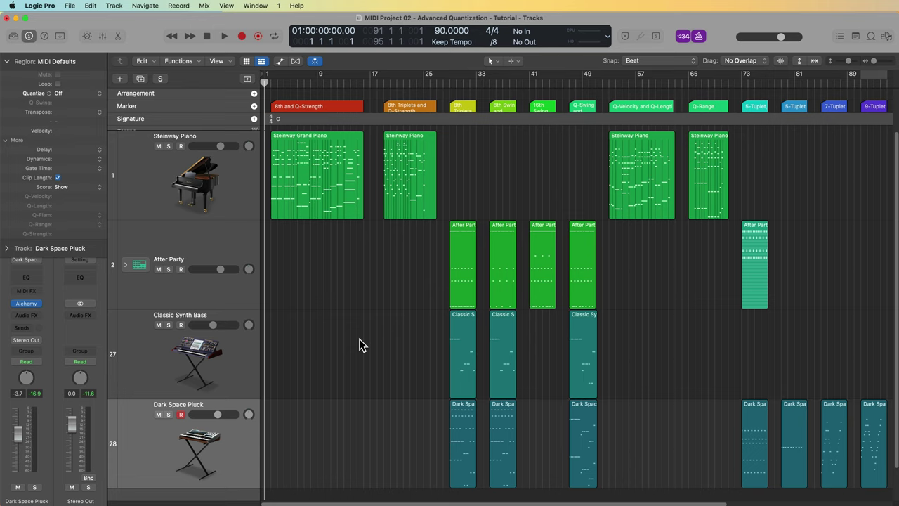
left_click(321, 169)
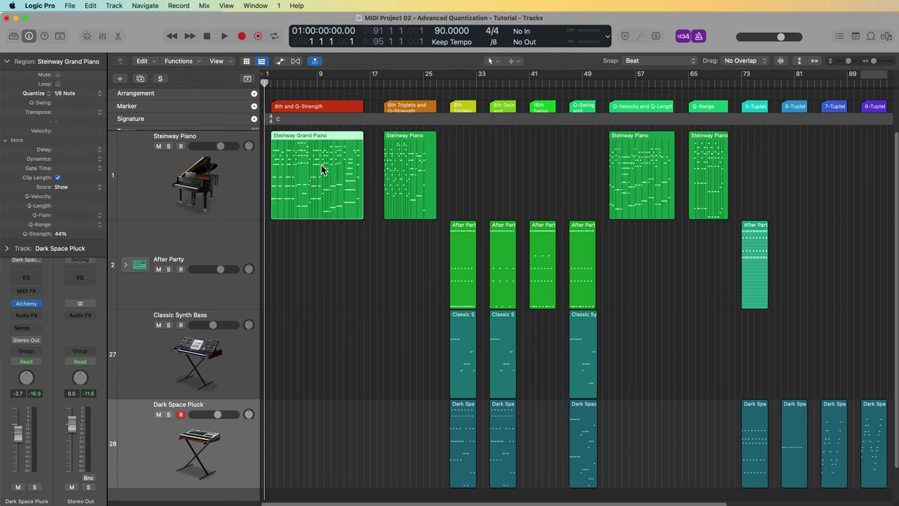